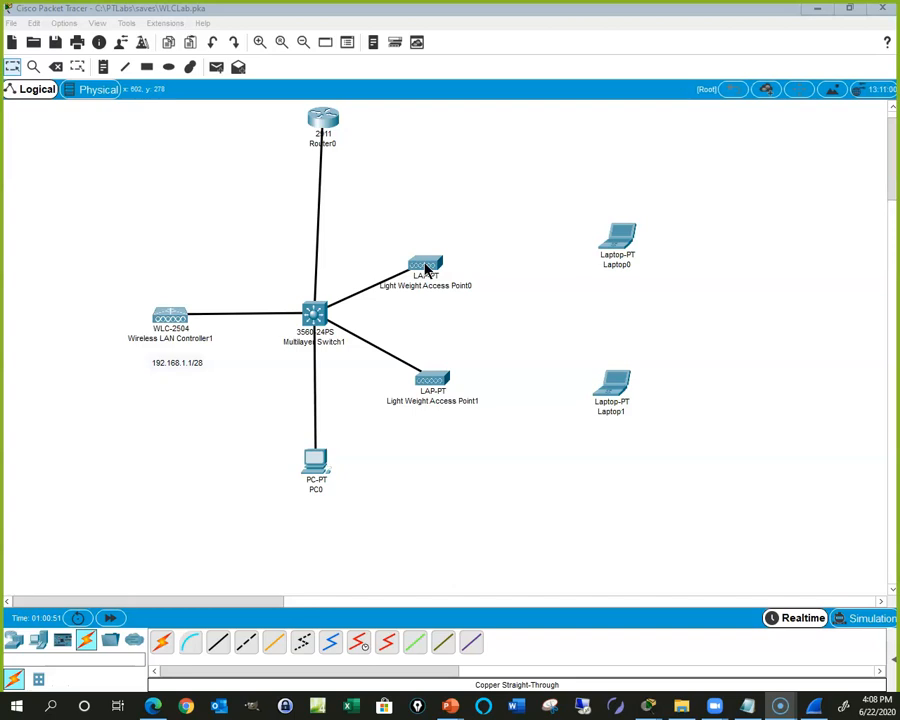
# Step: Inspect the access point, router, WLC and link details in the topology, then open Multilayer Switch1
pyautogui.click(541, 242)
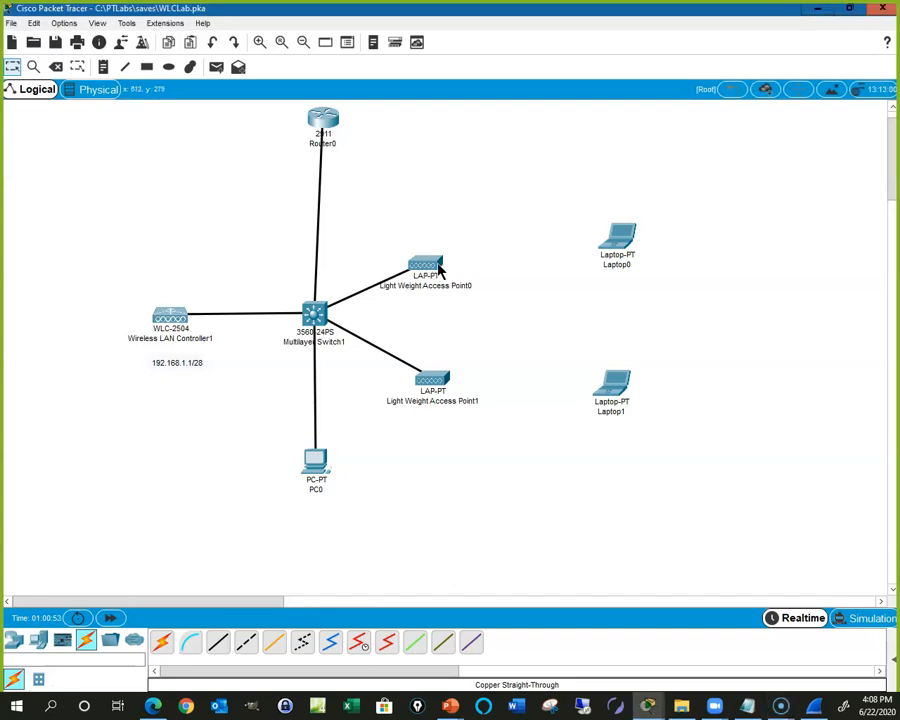
pyautogui.moveTo(433, 269)
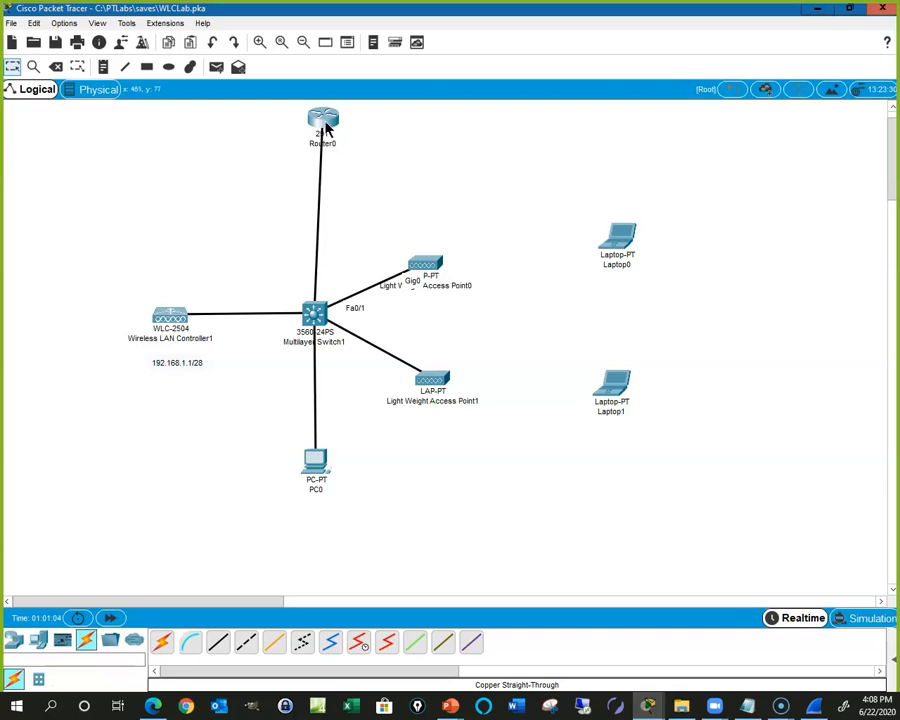
pyautogui.moveTo(325, 124)
pyautogui.moveTo(173, 322)
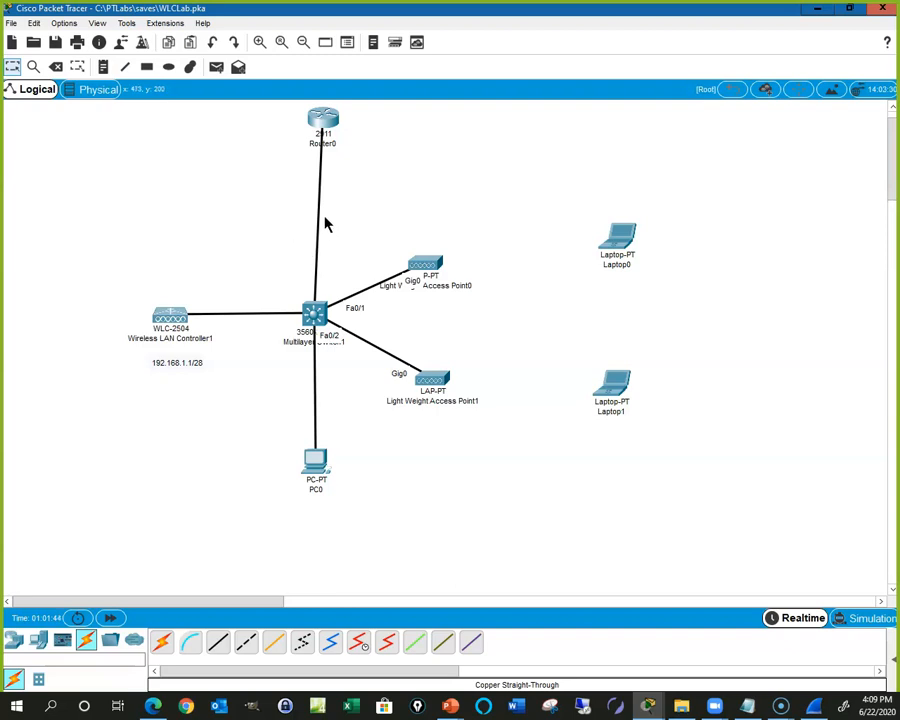
pyautogui.moveTo(320, 203)
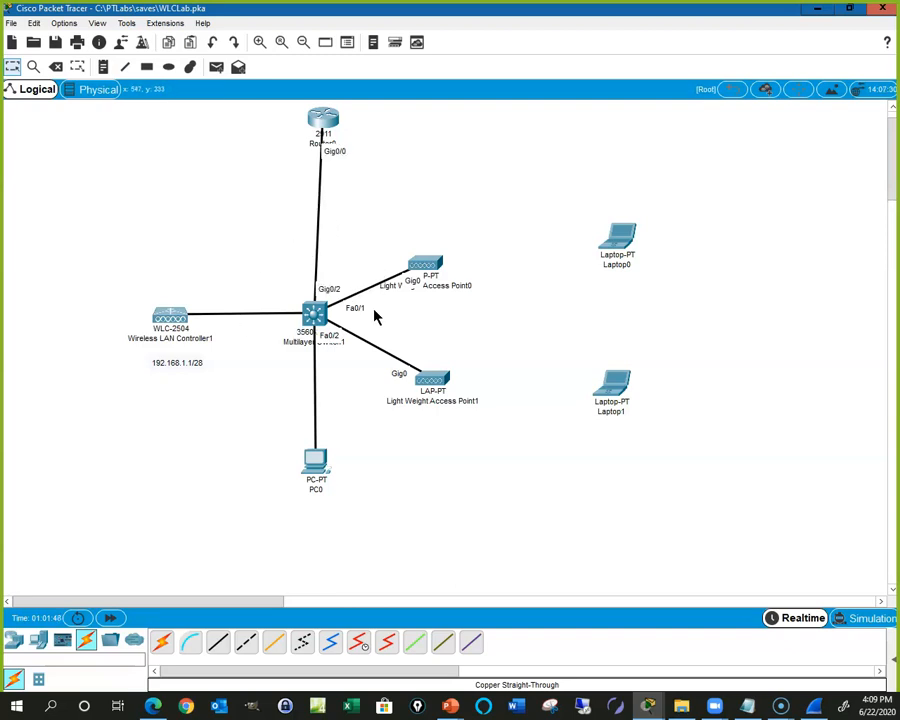
pyautogui.click(314, 316)
# Step: In the full-screen switch CLI, enter global config mode and select interface range Fa0/1 - 2
pyautogui.click(597, 139)
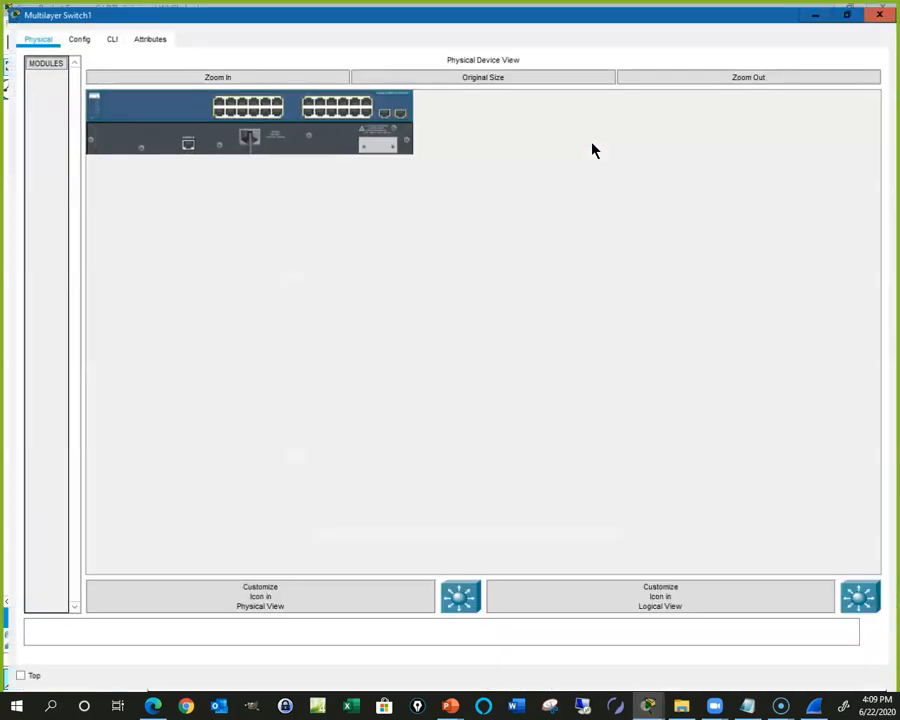
pyautogui.click(105, 32)
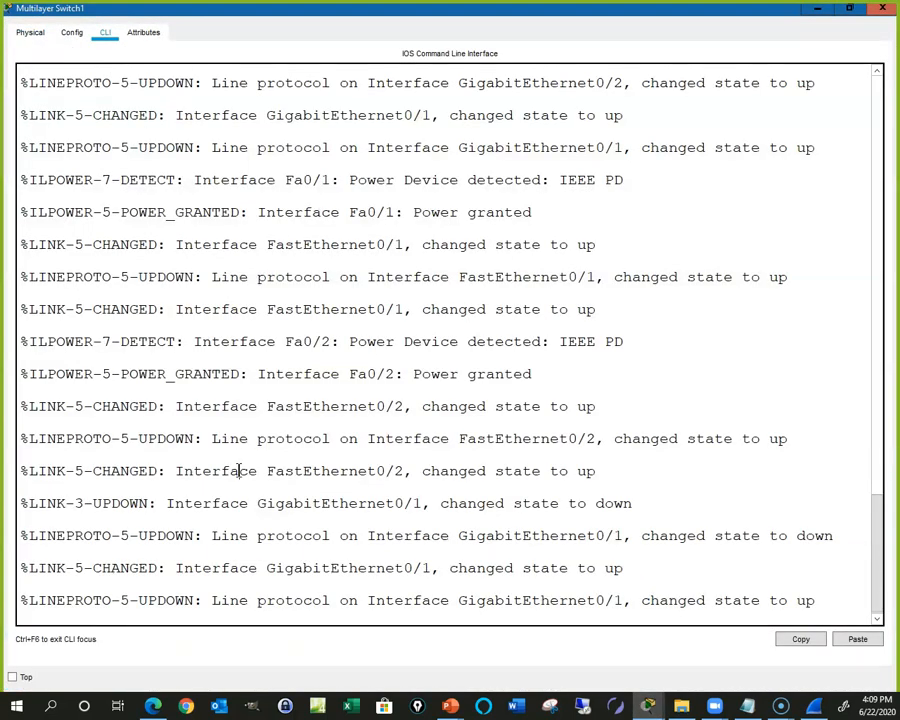
pyautogui.press('Return')
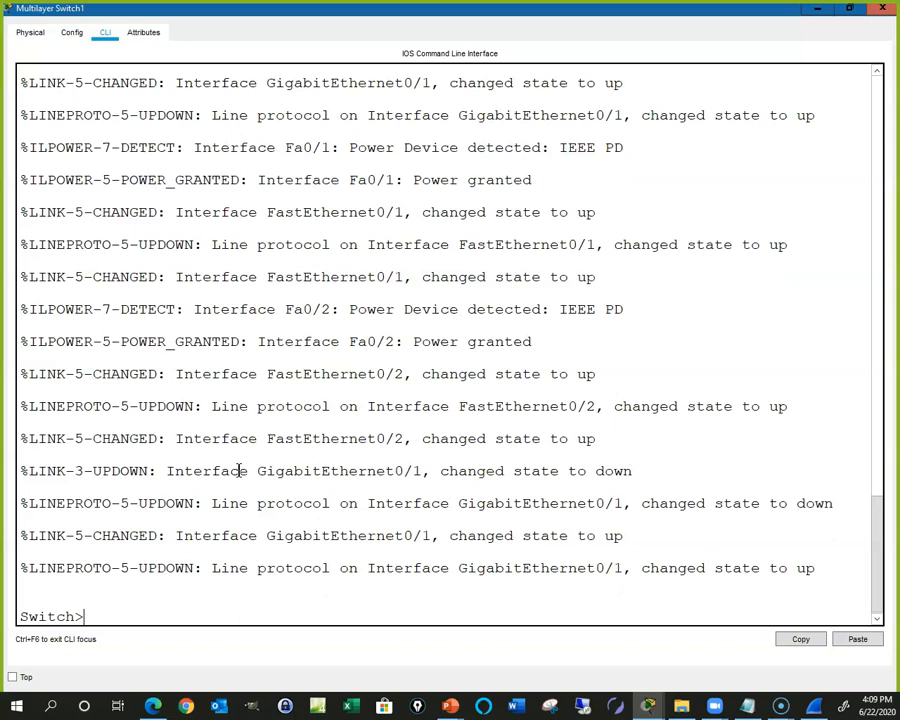
pyautogui.write('en')
pyautogui.press('Return')
pyautogui.write('int')
pyautogui.press('BackSpace')
pyautogui.press('BackSpace')
pyautogui.press('BackSpace')
pyautogui.press('BackSpace')
pyautogui.write('config ty')
pyautogui.press('Return')
pyautogui.write('config t')
pyautogui.press('Return')
pyautogui.write('int raf')
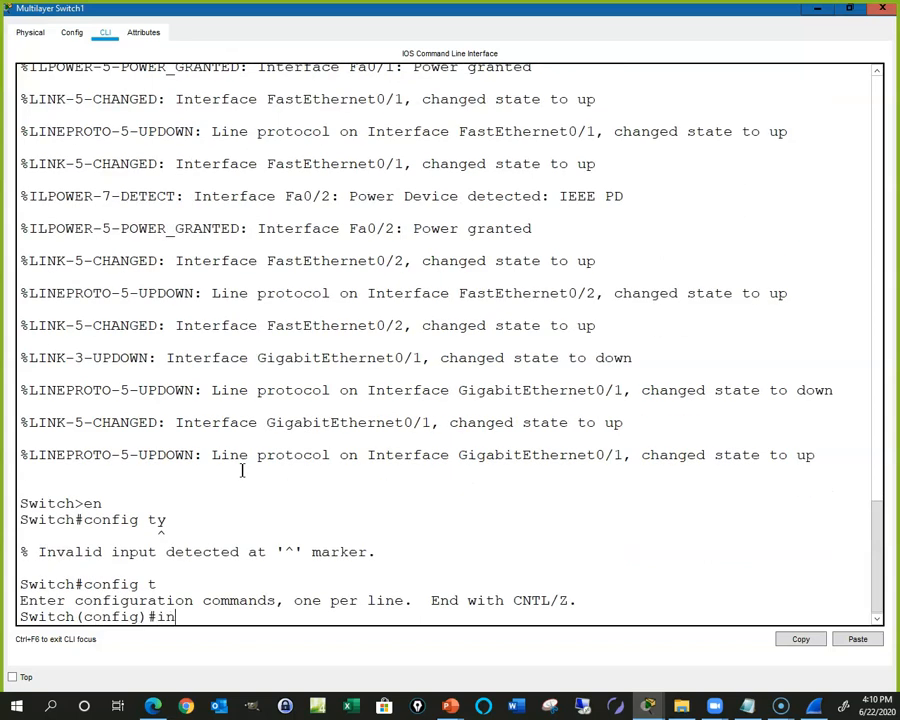
pyautogui.press('BackSpace')
pyautogui.press('BackSpace')
pyautogui.write('fa0/ - 2')
pyautogui.press('Return')
pyautogui.press('Up')
pyautogui.press('Left')
pyautogui.press('Left')
pyautogui.press('Left')
pyautogui.press('Left')
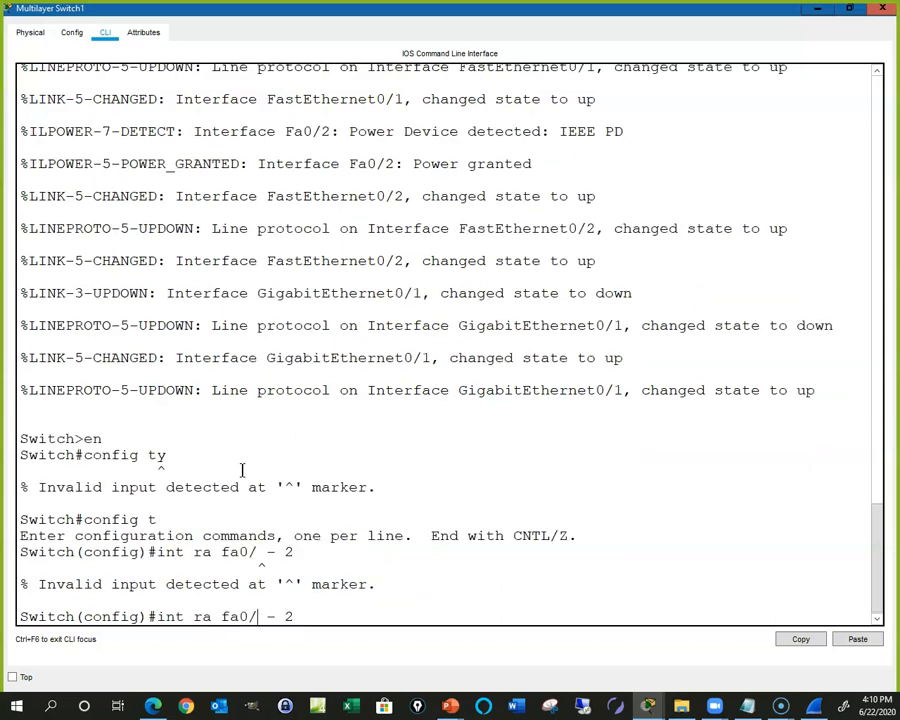
pyautogui.write('1')
pyautogui.press('Return')
# Step: Set trunk encapsulation to dot1q on Fa0/1–2 after the trunk-mode attempt is rejected
pyautogui.write('sw')
pyautogui.press('Tab')
pyautogui.write('m')
pyautogui.press('Tab')
pyautogui.write('tr')
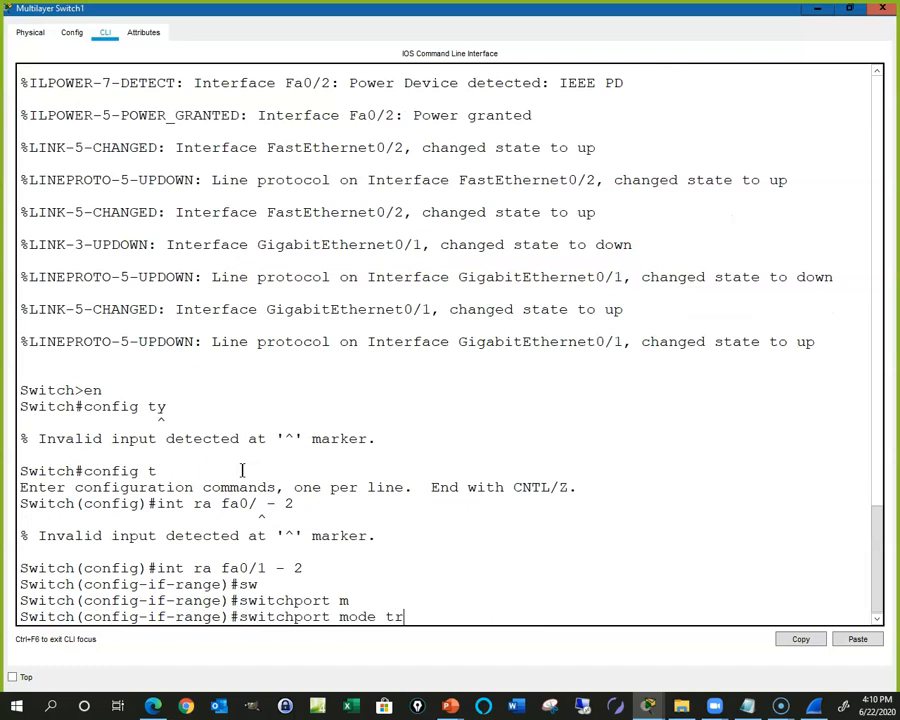
pyautogui.press('Tab')
pyautogui.press('Return')
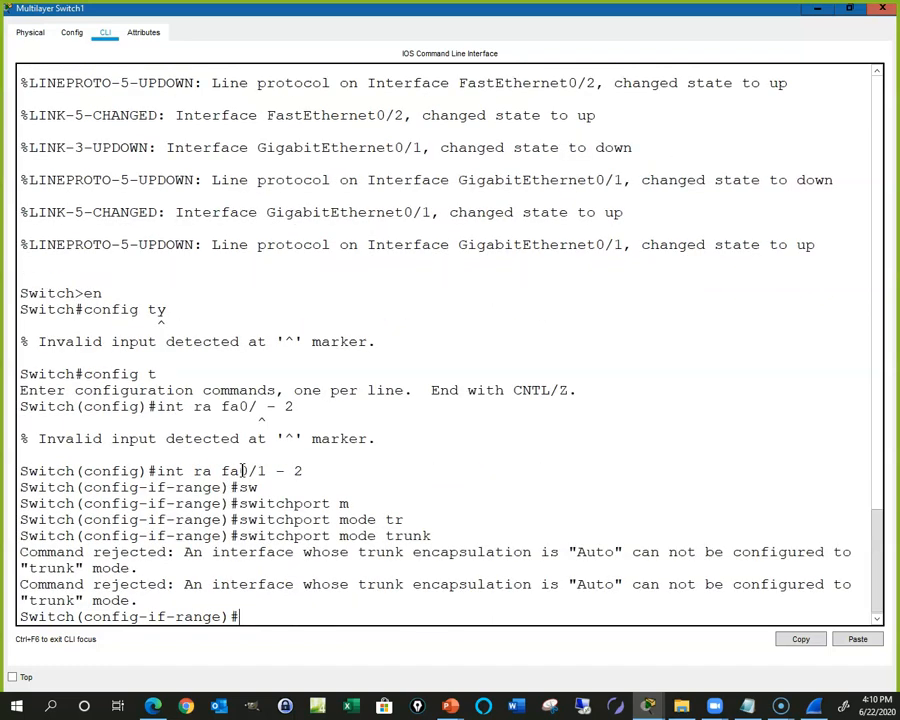
pyautogui.write('sw')
pyautogui.press('Tab')
pyautogui.write('mo')
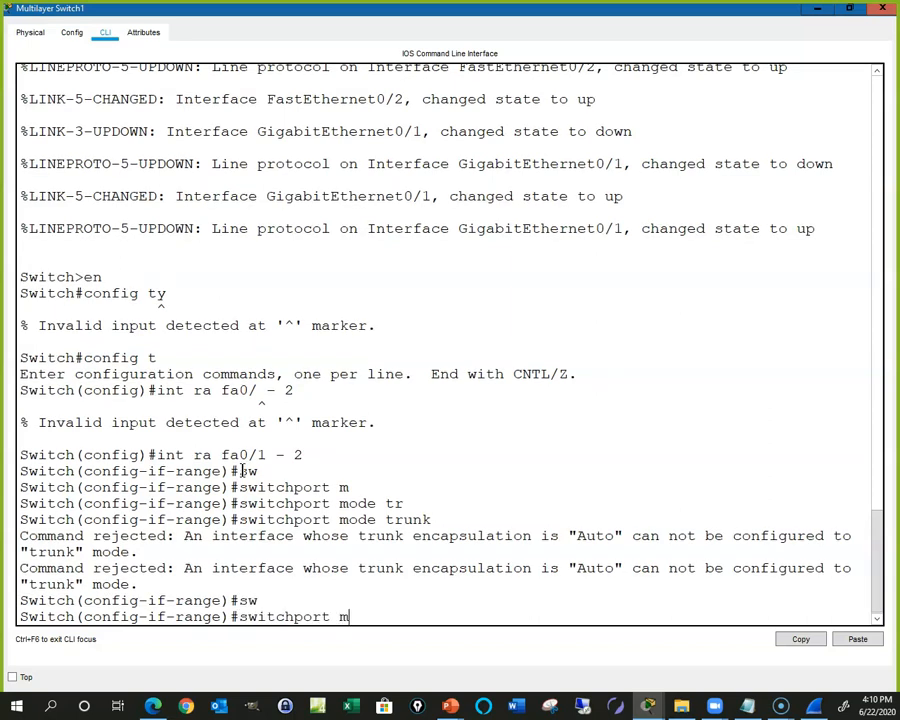
pyautogui.press('Tab')
pyautogui.write('ac')
pyautogui.press('Tab')
pyautogui.press('BackSpace')
pyautogui.press('BackSpace')
pyautogui.press('BackSpace')
pyautogui.press('BackSpace')
pyautogui.press('BackSpace')
pyautogui.press('BackSpace')
pyautogui.press('BackSpace')
pyautogui.press('BackSpace')
pyautogui.press('BackSpace')
pyautogui.press('BackSpace')
pyautogui.press('BackSpace')
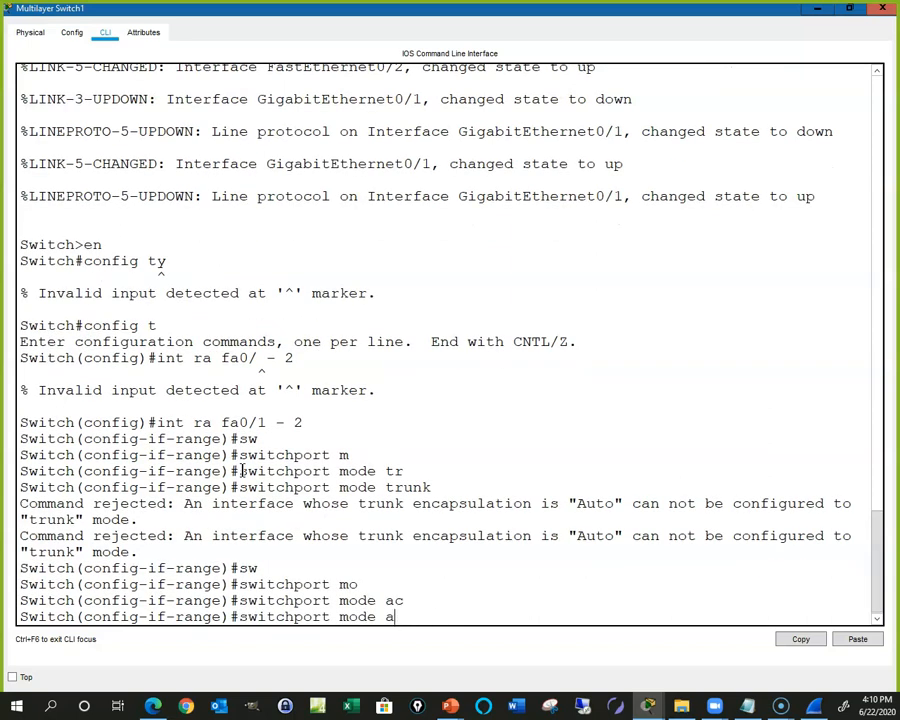
pyautogui.press('BackSpace')
pyautogui.press('BackSpace')
pyautogui.write('trunk')
pyautogui.press('Tab')
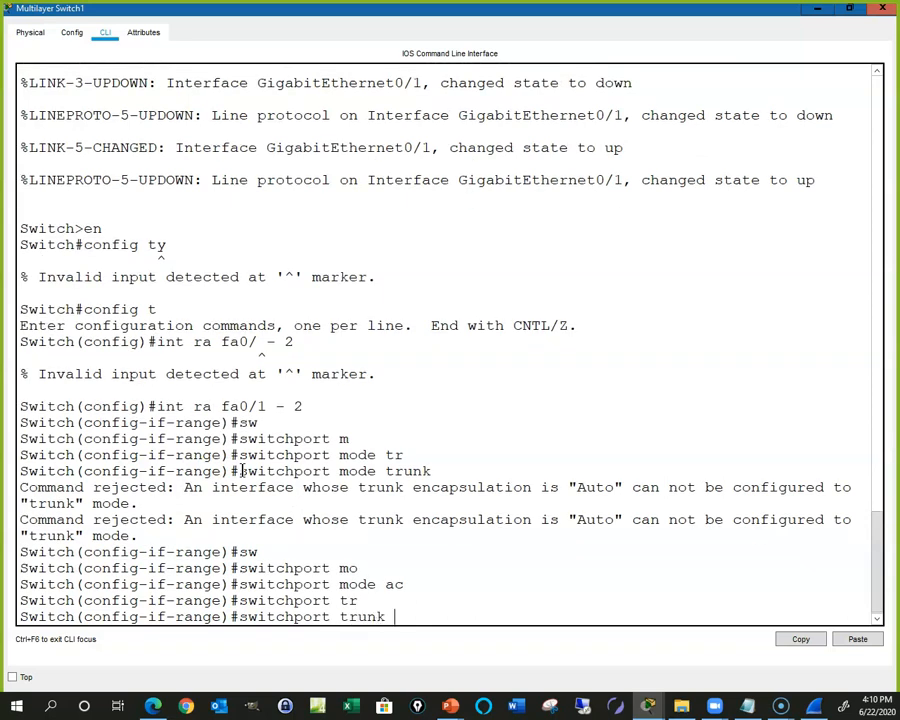
pyautogui.write('en')
pyautogui.press('Tab')
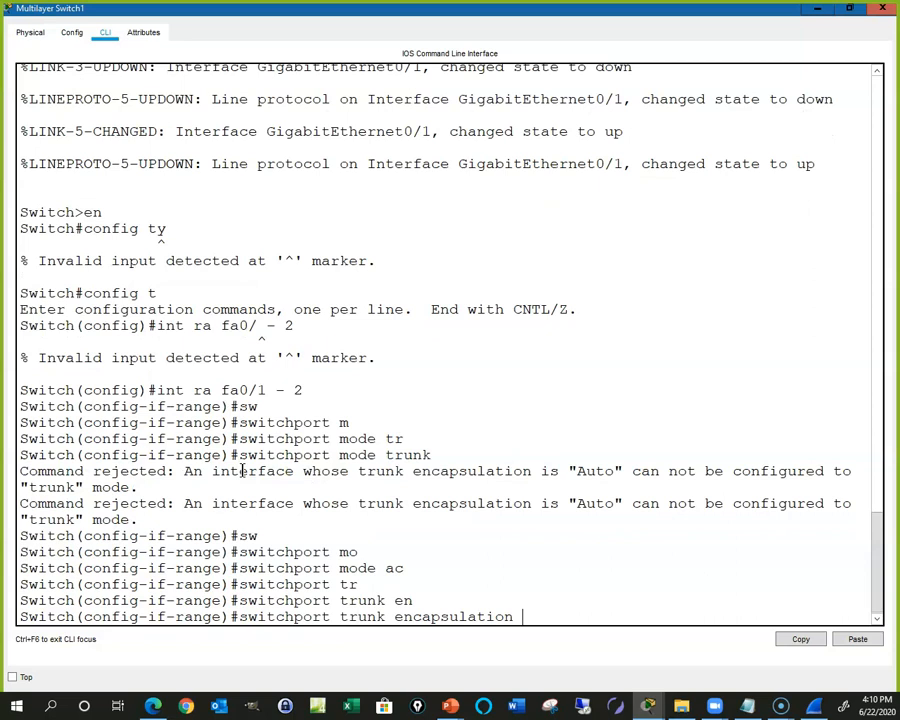
pyautogui.write('d')
pyautogui.press('Tab')
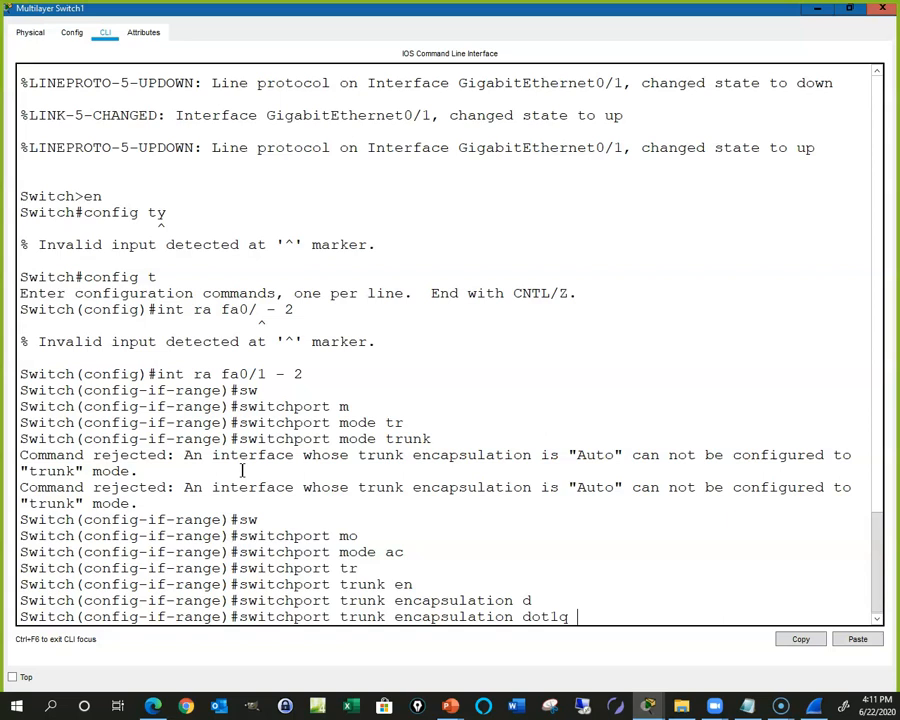
pyautogui.press('Return')
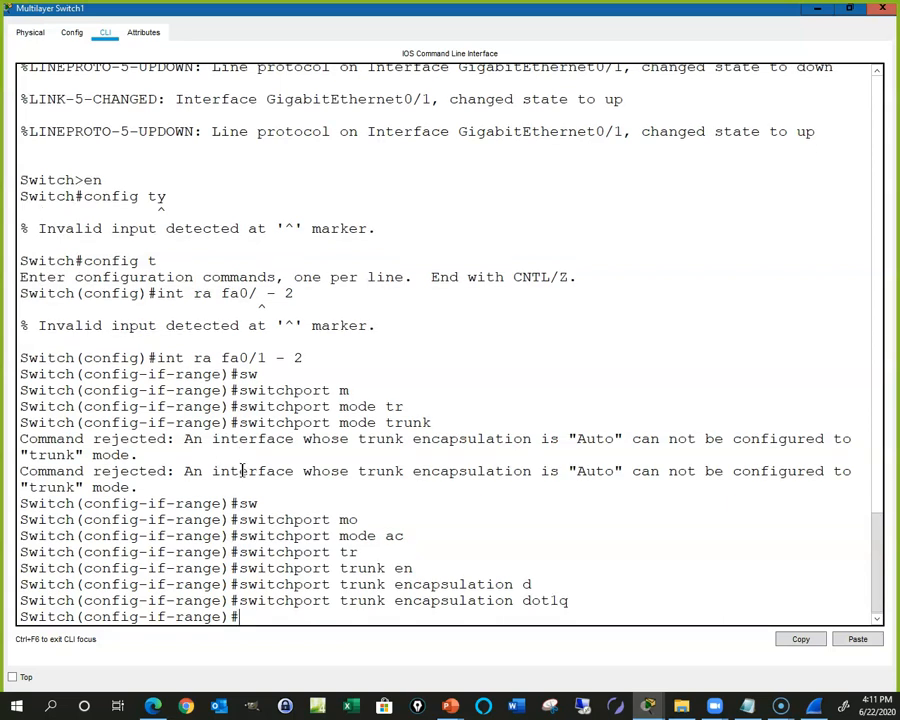
# Step: Put Fa0/1–2 into switchport trunk mode and minimize the switch window
pyautogui.write('sw')
pyautogui.press('Up')
pyautogui.press('Up')
pyautogui.press('Return')
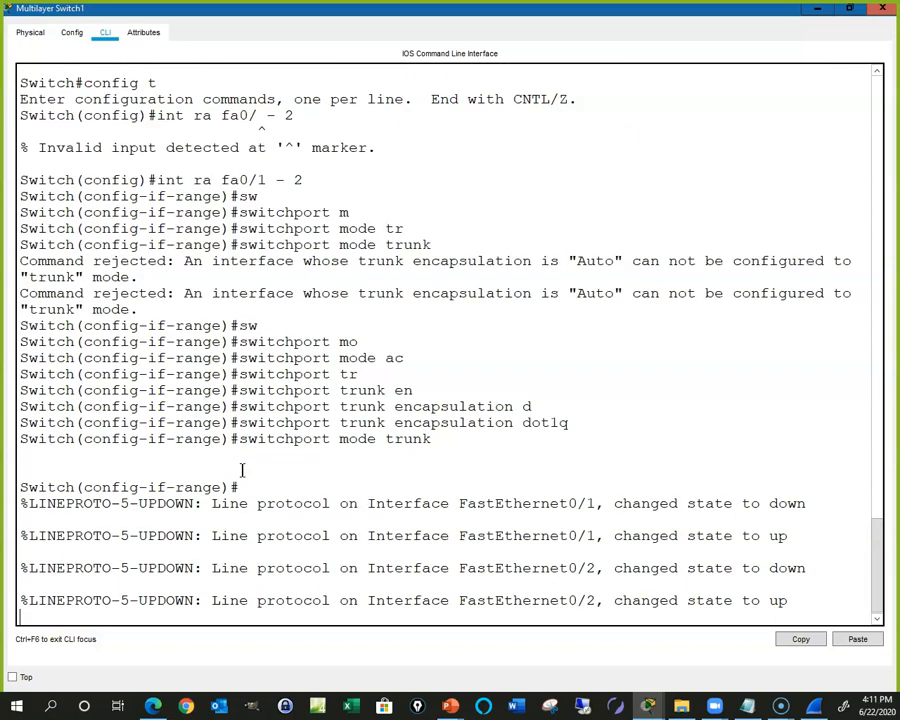
pyautogui.press('Return')
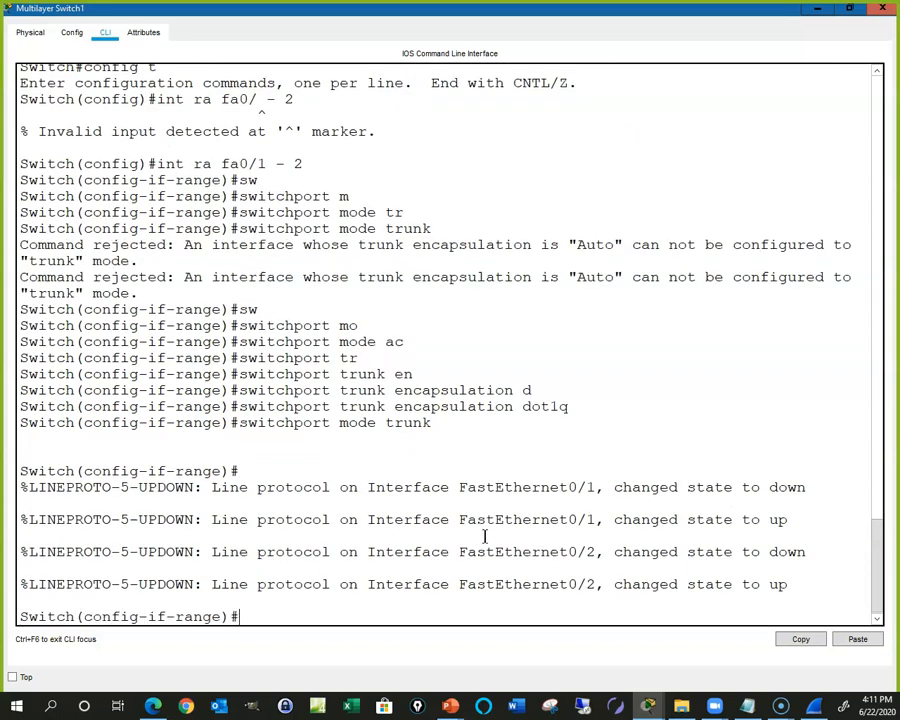
pyautogui.click(816, 20)
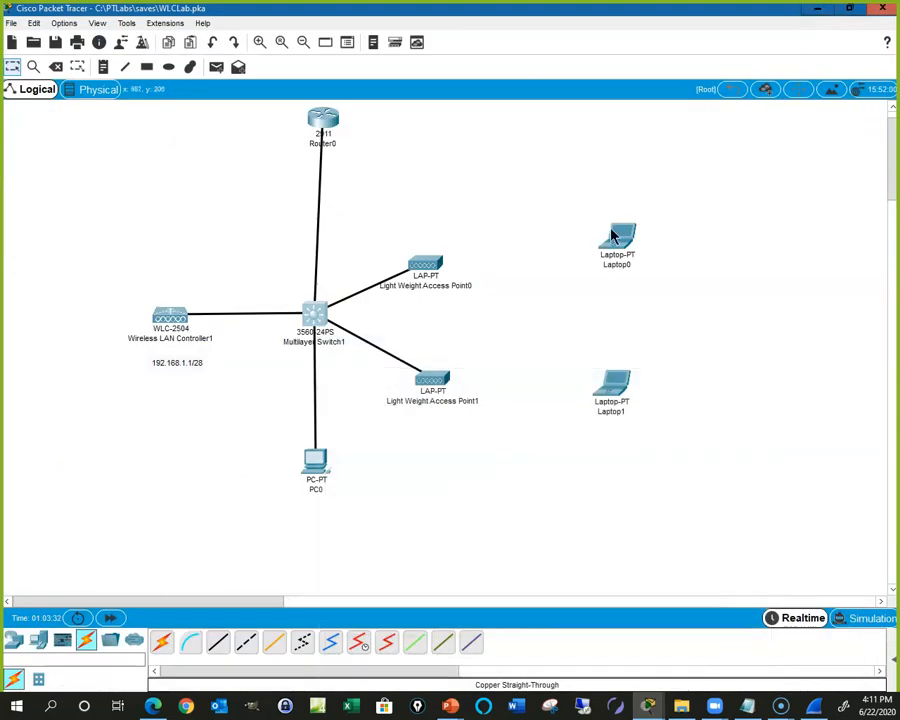
# Step: Reopen Multilayer Switch1's CLI full screen and check trunks with 'do show int trunk'
pyautogui.click(316, 315)
pyautogui.click(597, 140)
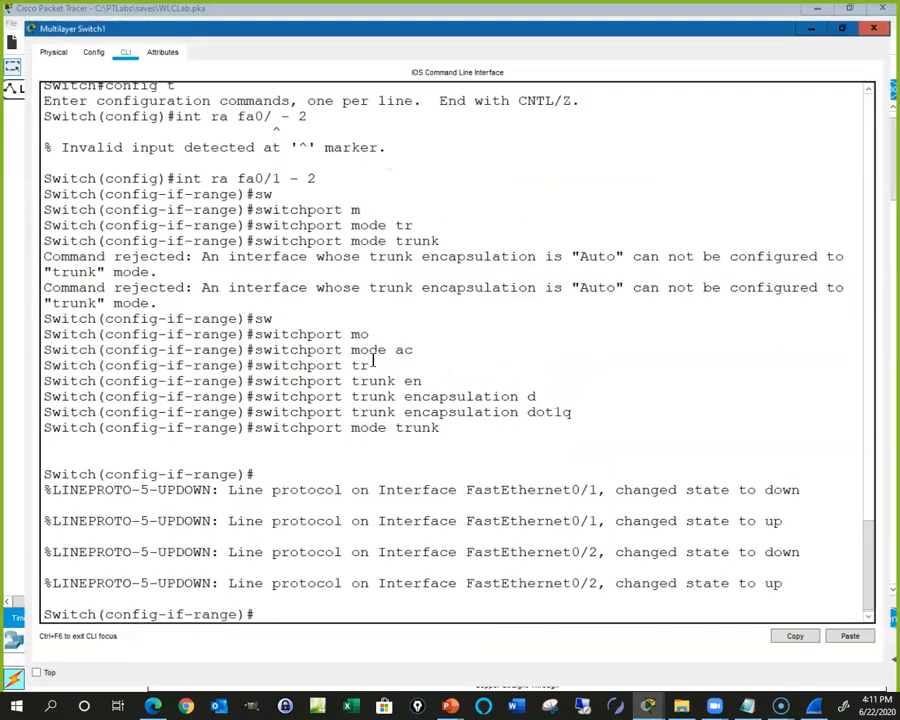
pyautogui.write('do show int treu')
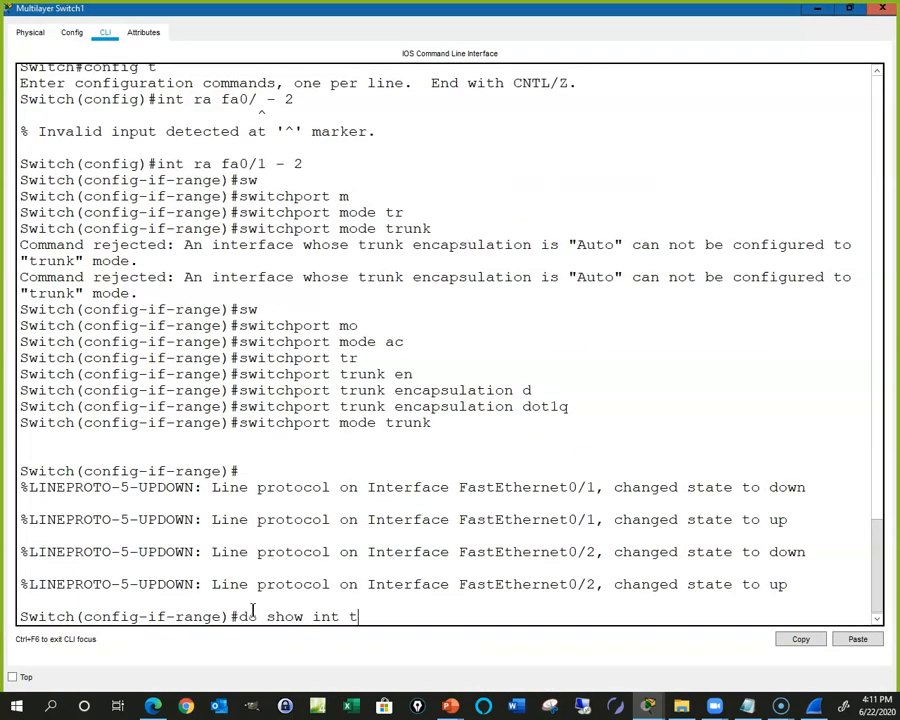
pyautogui.press('BackSpace')
pyautogui.press('BackSpace')
pyautogui.write('u')
pyautogui.press('Return')
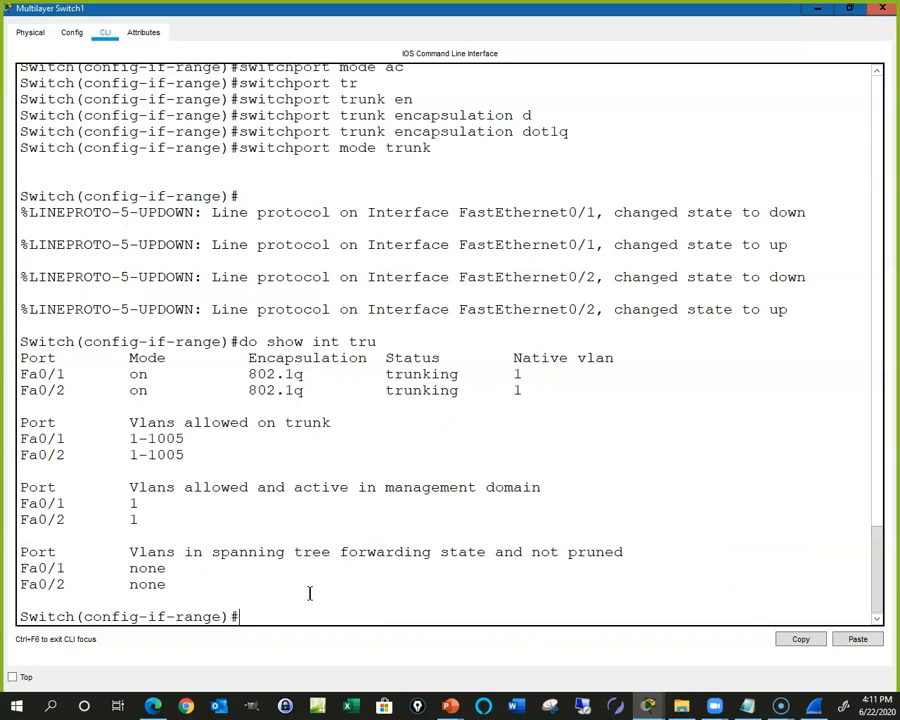
pyautogui.press('BackSpace')
# Step: Select the GigabitEthernet interface range g0/1 - 2
pyautogui.write('int ra ga0/1 - 2')
pyautogui.press('Return')
pyautogui.write('exit')
pyautogui.press('Return')
pyautogui.write('int ')
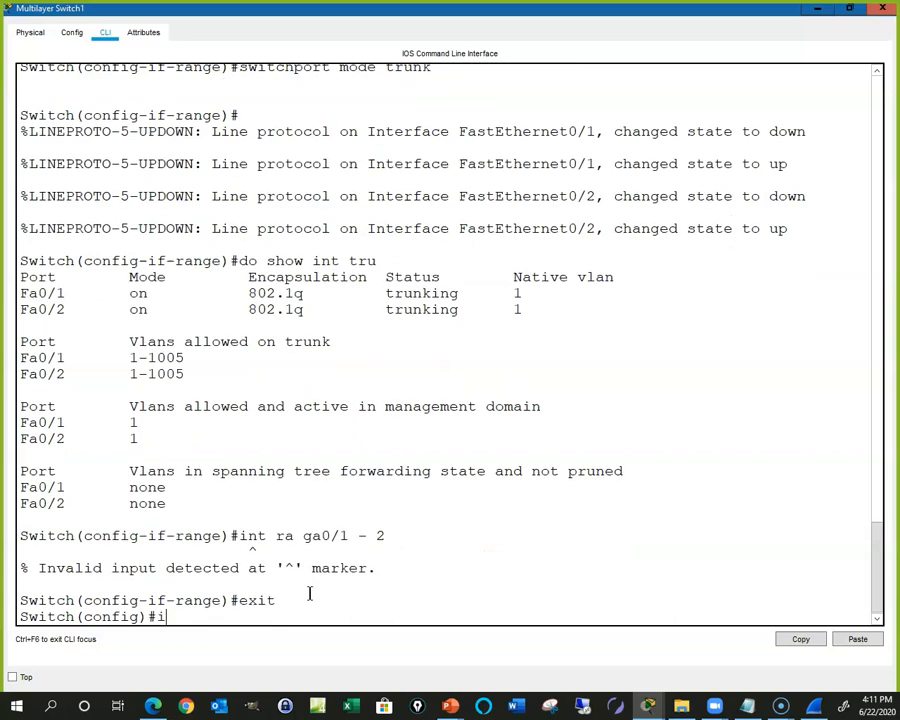
pyautogui.write('ra fa')
pyautogui.press('BackSpace')
pyautogui.press('BackSpace')
pyautogui.write('ga0/')
pyautogui.press('BackSpace')
pyautogui.press('BackSpace')
pyautogui.press('BackSpace')
pyautogui.write('0/1 0-')
pyautogui.press('BackSpace')
pyautogui.press('BackSpace')
pyautogui.press('BackSpace')
pyautogui.write('-')
pyautogui.press('BackSpace')
pyautogui.write('- 2')
pyautogui.press('Return')
# Step: Set switchport trunk encapsulation dot1q on Gig0/1–2
pyautogui.write('sw')
pyautogui.press('Tab')
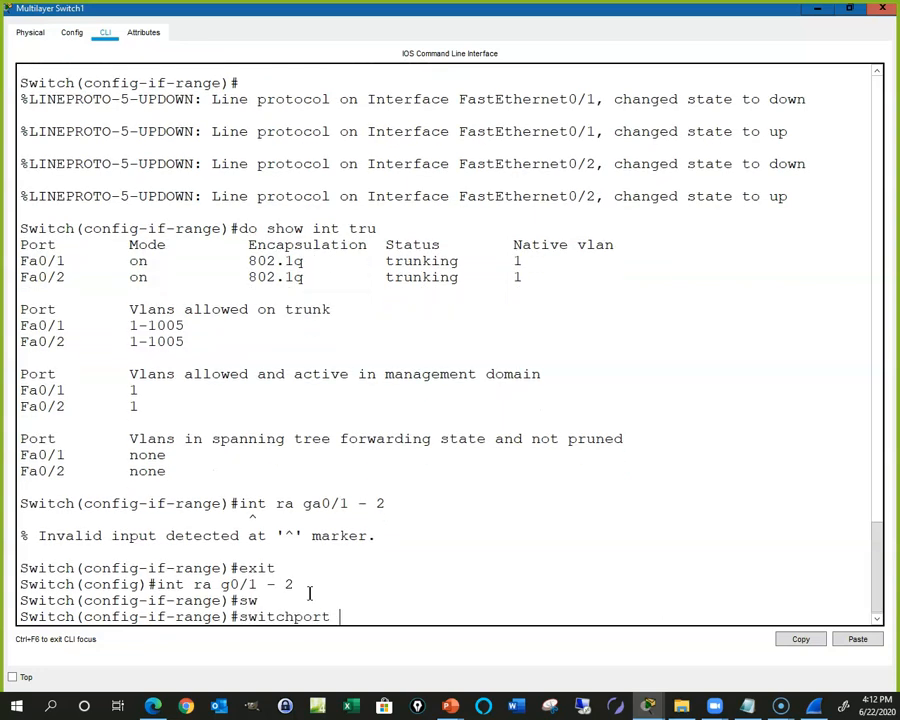
pyautogui.write('tr')
pyautogui.press('Tab')
pyautogui.write('e')
pyautogui.press('Tab')
pyautogui.write('d')
pyautogui.press('Tab')
pyautogui.press('Return')
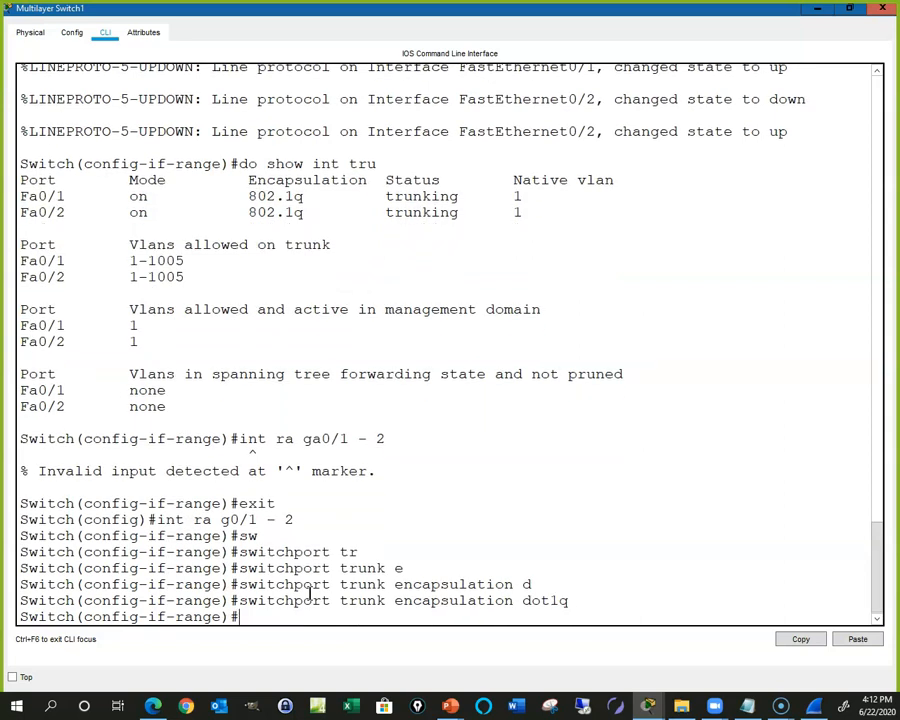
# Step: Make Gig0/1–2 trunk ports with switchport mode trunk and minimize the switch window
pyautogui.write('sw')
pyautogui.press('Tab')
pyautogui.write('m')
pyautogui.press('Tab')
pyautogui.write('tr')
pyautogui.press('Tab')
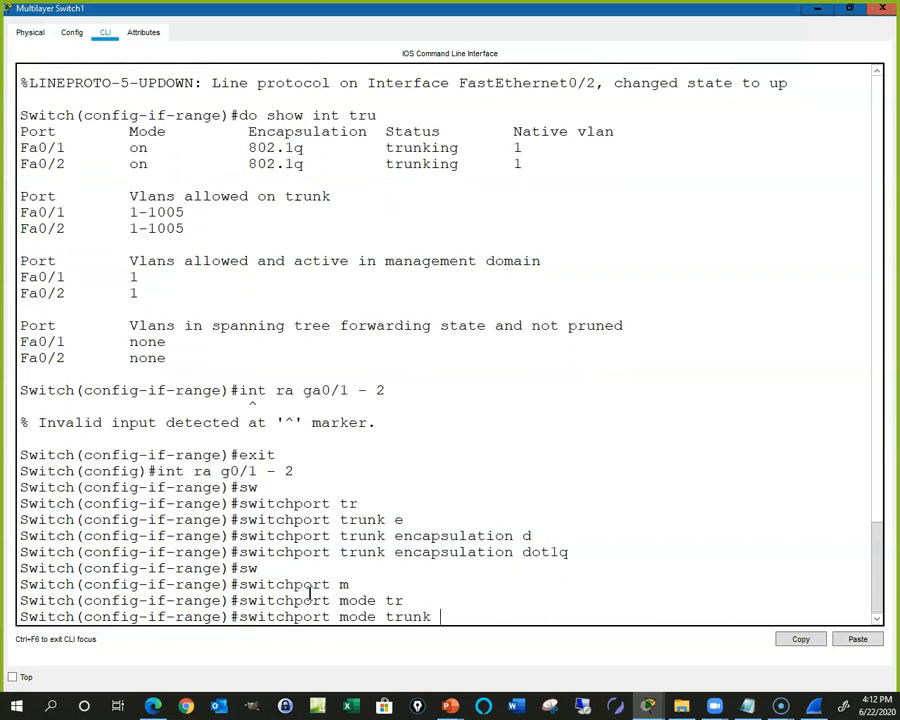
pyautogui.press('Return')
pyautogui.press('Return')
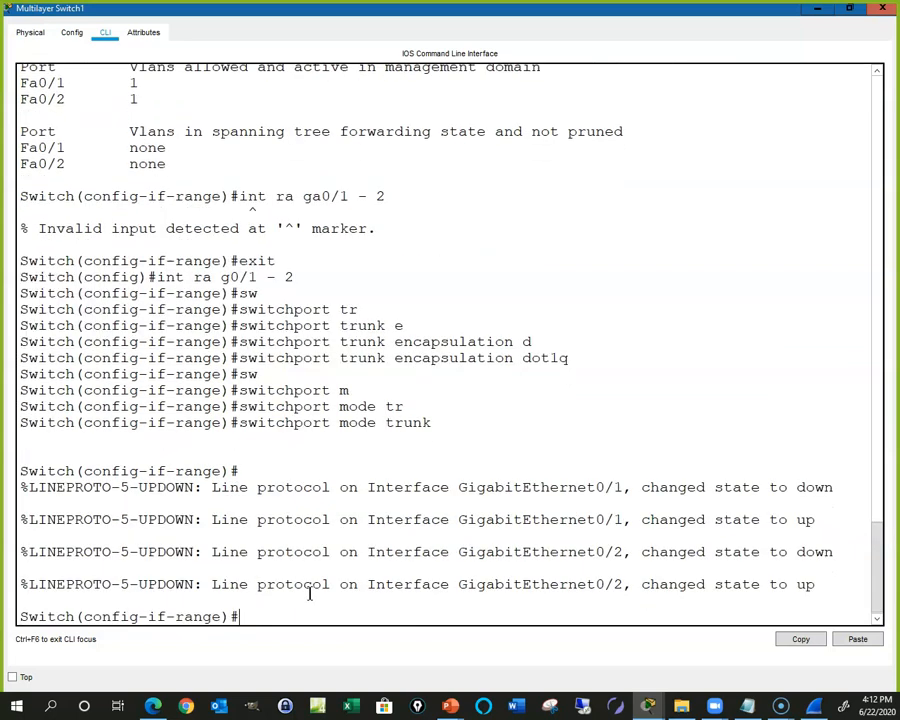
pyautogui.click(817, 10)
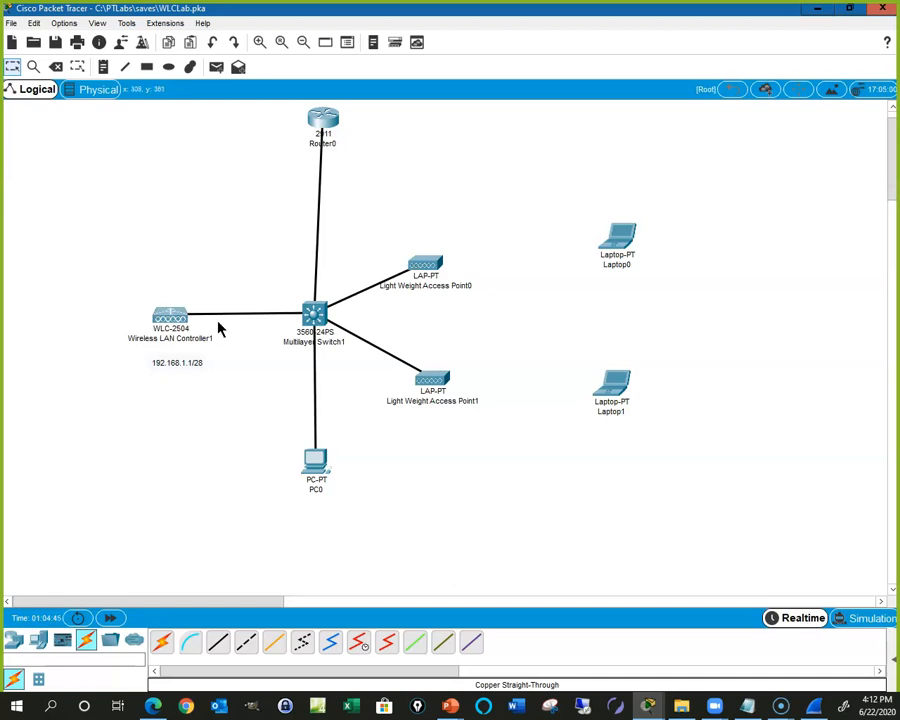
# Step: Reopen the switch console full screen and list existing VLANs with show vlan
pyautogui.click(315, 314)
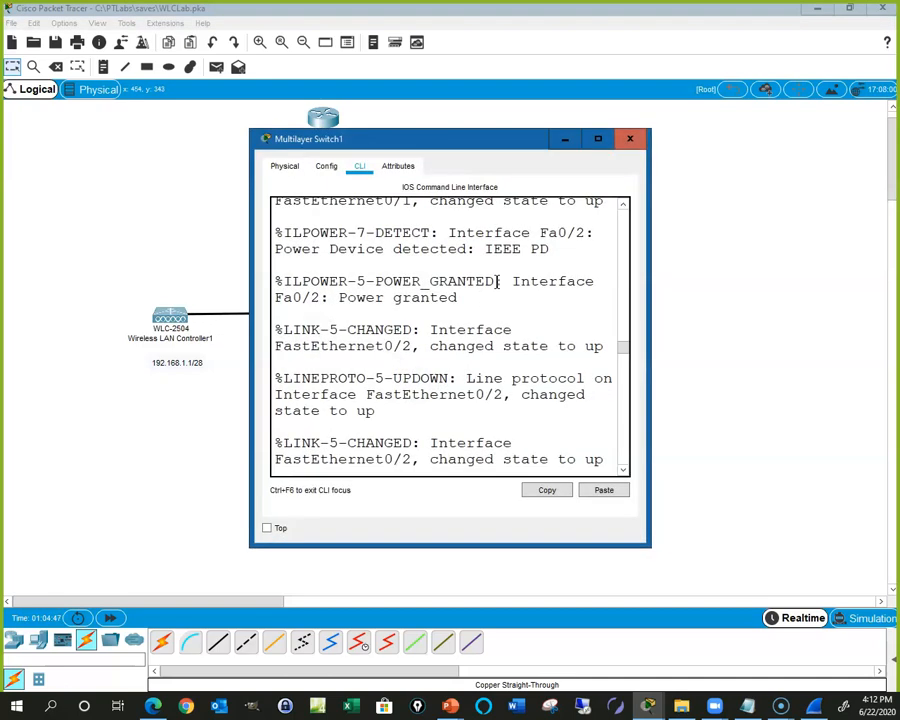
pyautogui.click(599, 143)
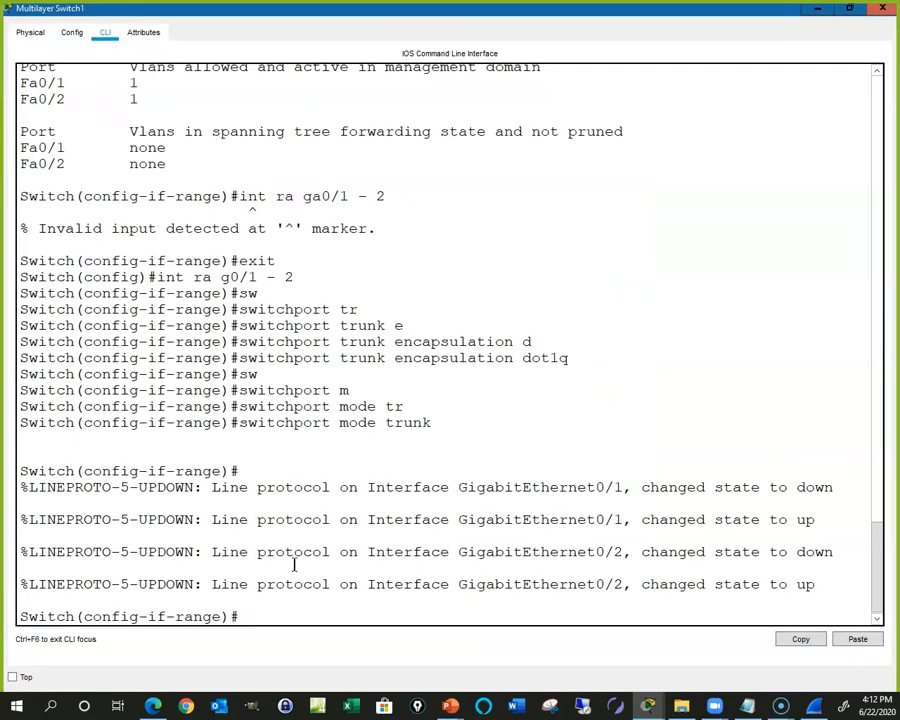
pyautogui.write('en')
pyautogui.press('Return')
pyautogui.write('w vlan')
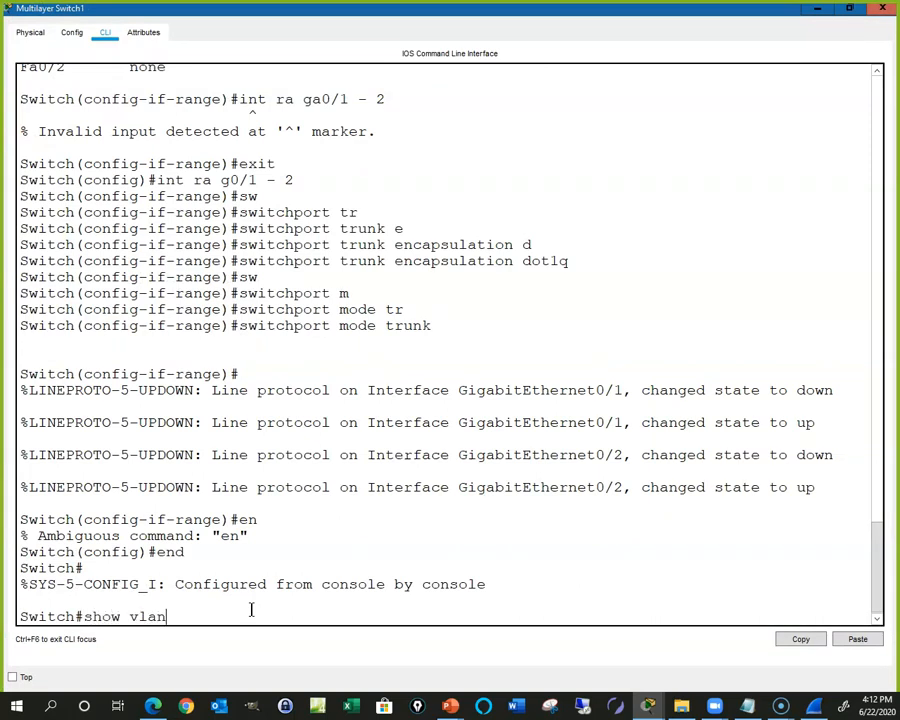
pyautogui.press('Return')
pyautogui.press('space')
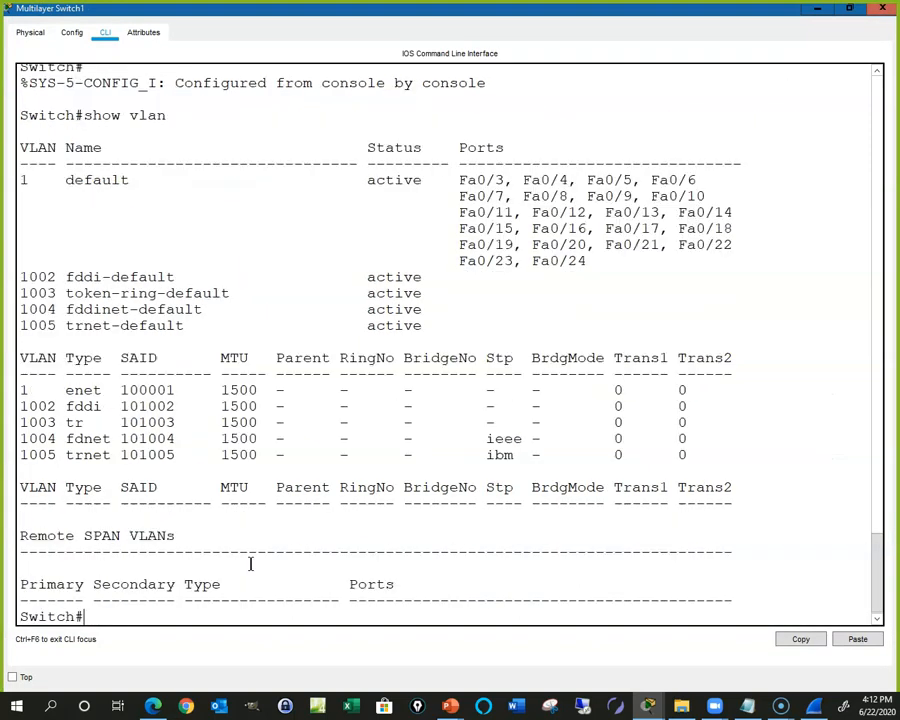
# Step: Create VLAN 10 and VLAN 20 in global configuration mode, then exit with end
pyautogui.write('config t')
pyautogui.press('Return')
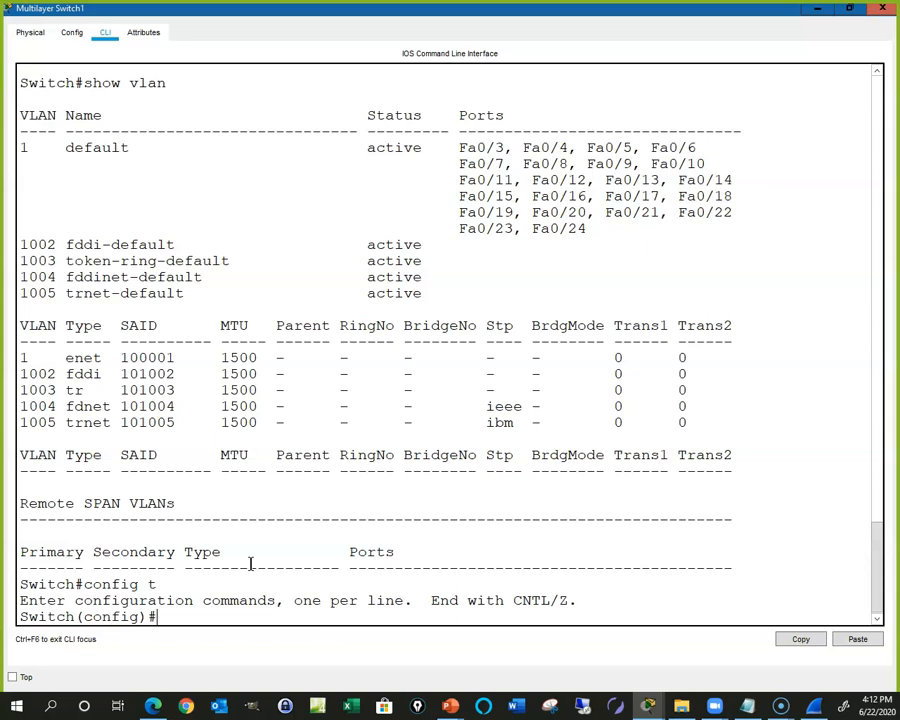
pyautogui.write('vlan 10')
pyautogui.press('Return')
pyautogui.write('val')
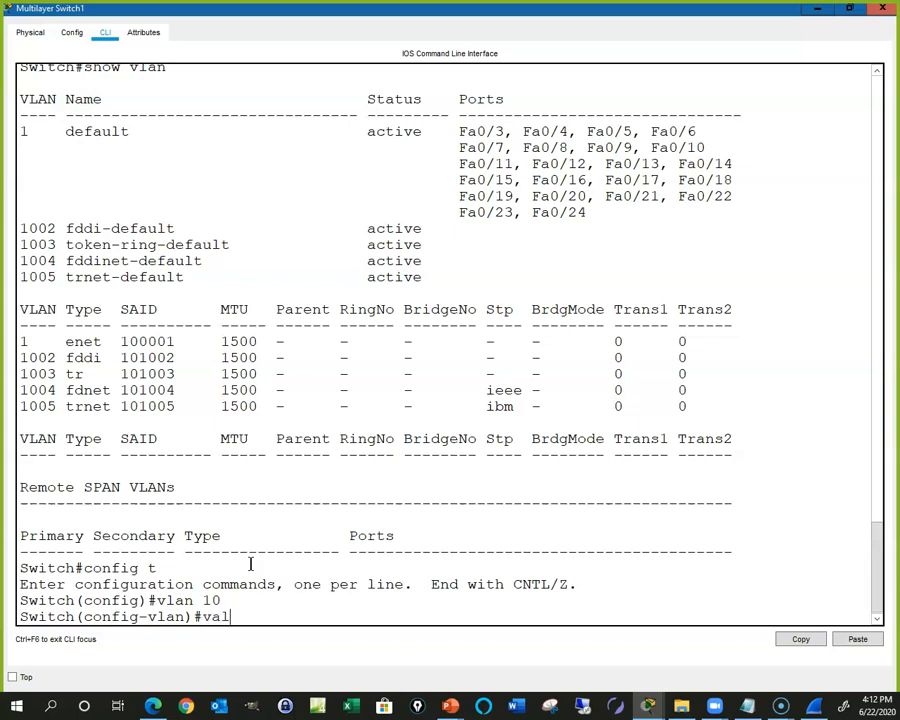
pyautogui.press('BackSpace')
pyautogui.write('lan 20')
pyautogui.press('Return')
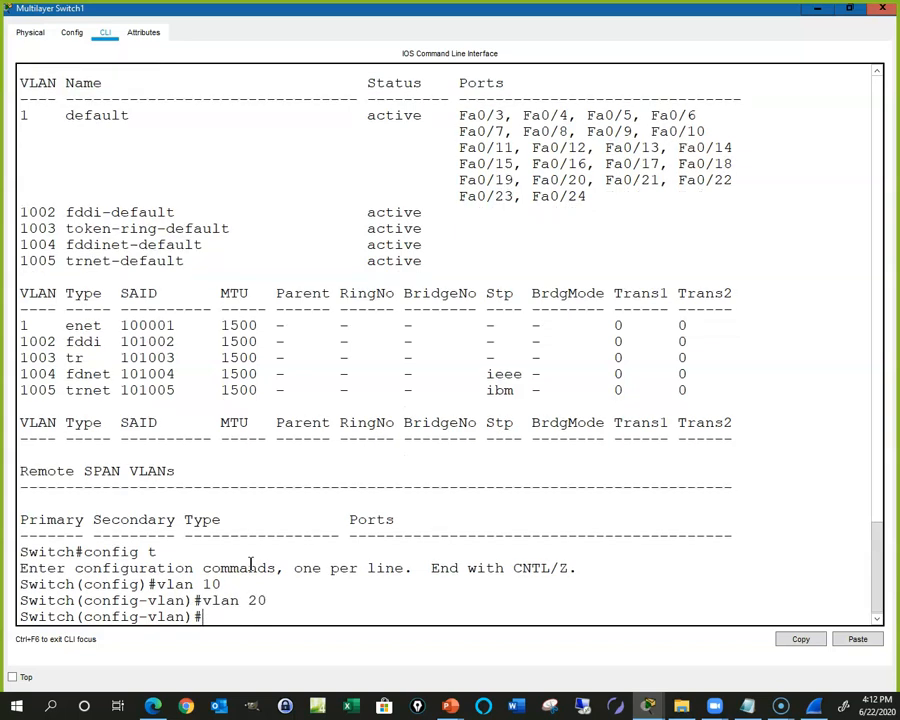
pyautogui.write('end')
pyautogui.press('Return')
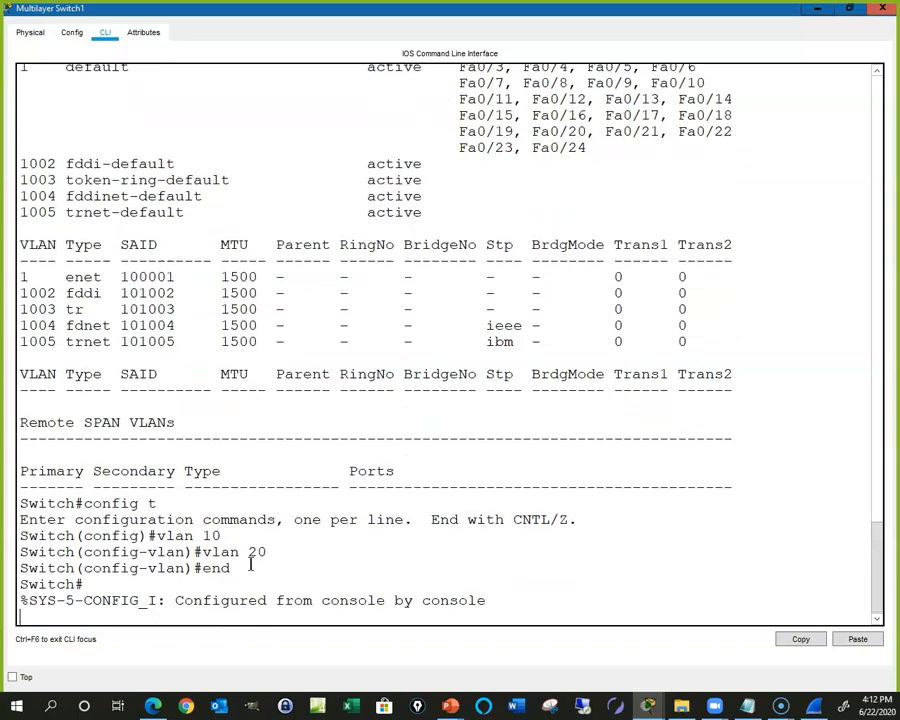
# Step: Run show int trunk to confirm the trunks carry VLANs 1, 10 and 20
pyautogui.scroll(5, 249, 540)
pyautogui.scroll(10, 249, 540)
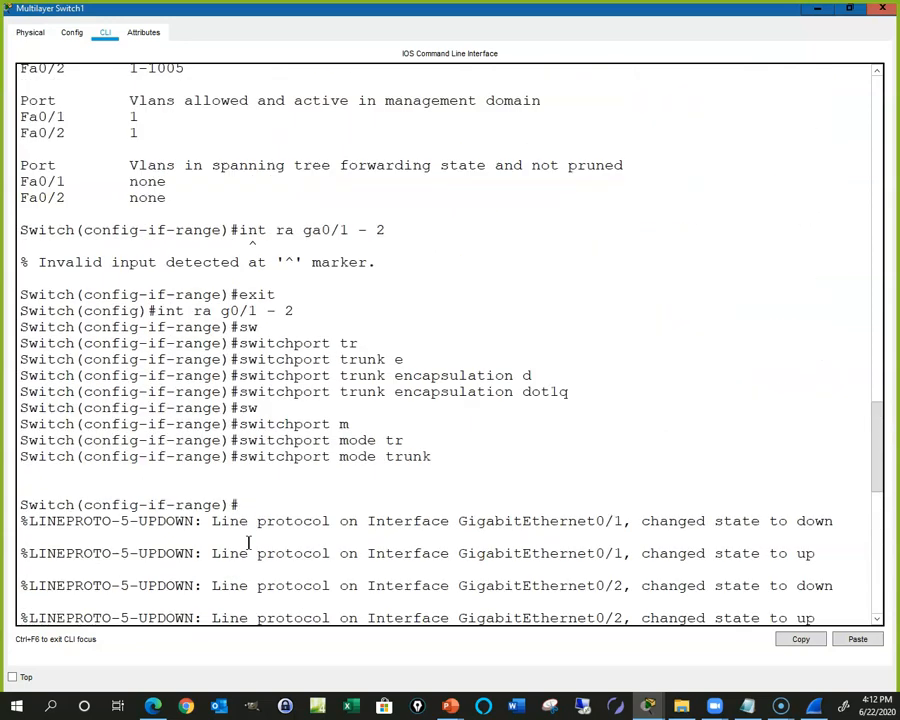
pyautogui.scroll(2, 249, 540)
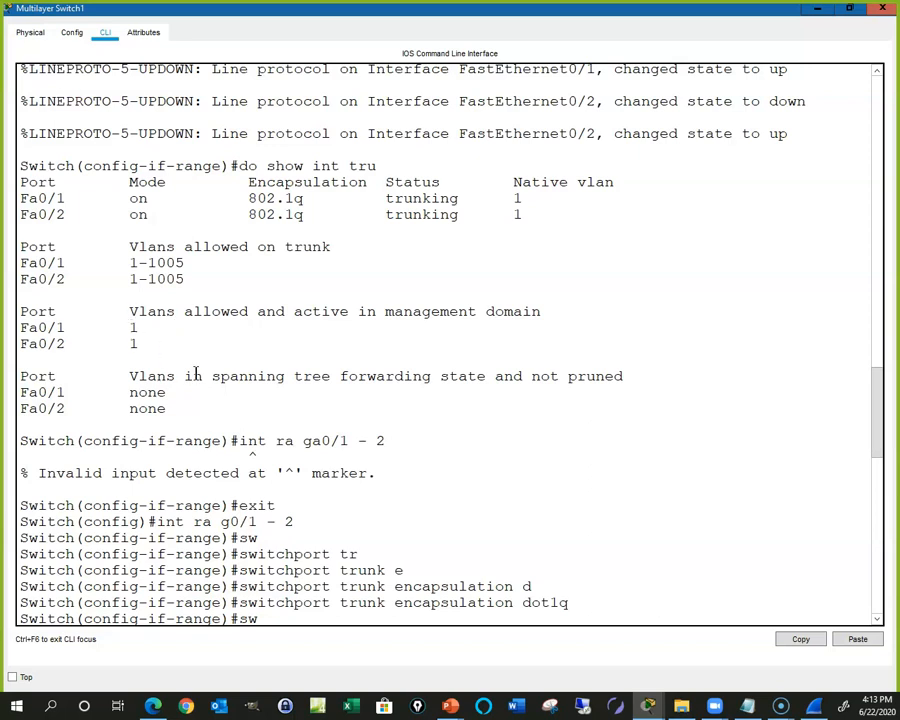
pyautogui.press('Return')
pyautogui.write('show int tru')
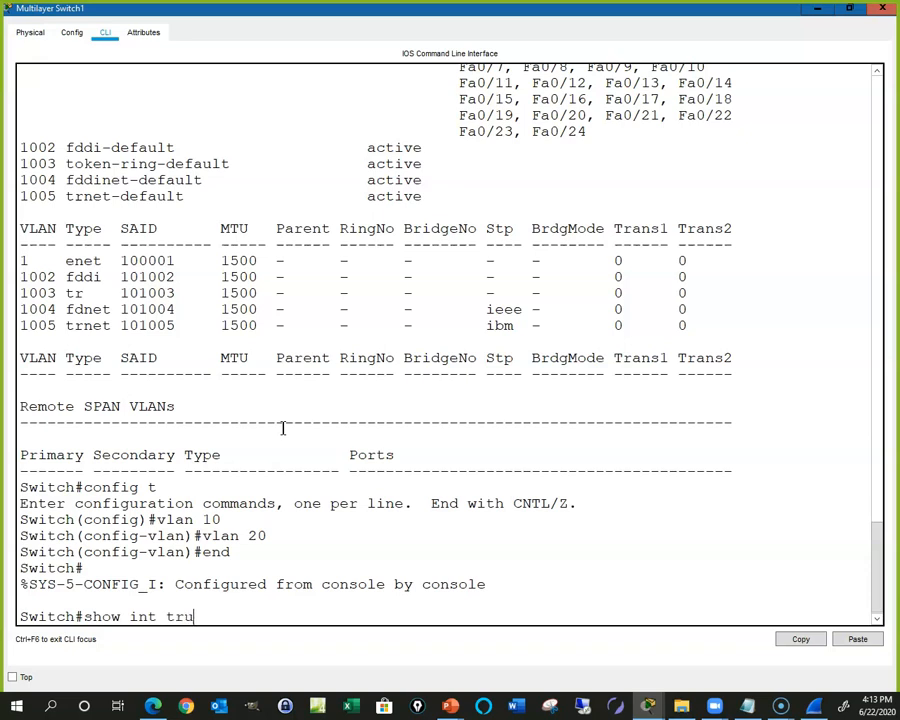
pyautogui.press('Return')
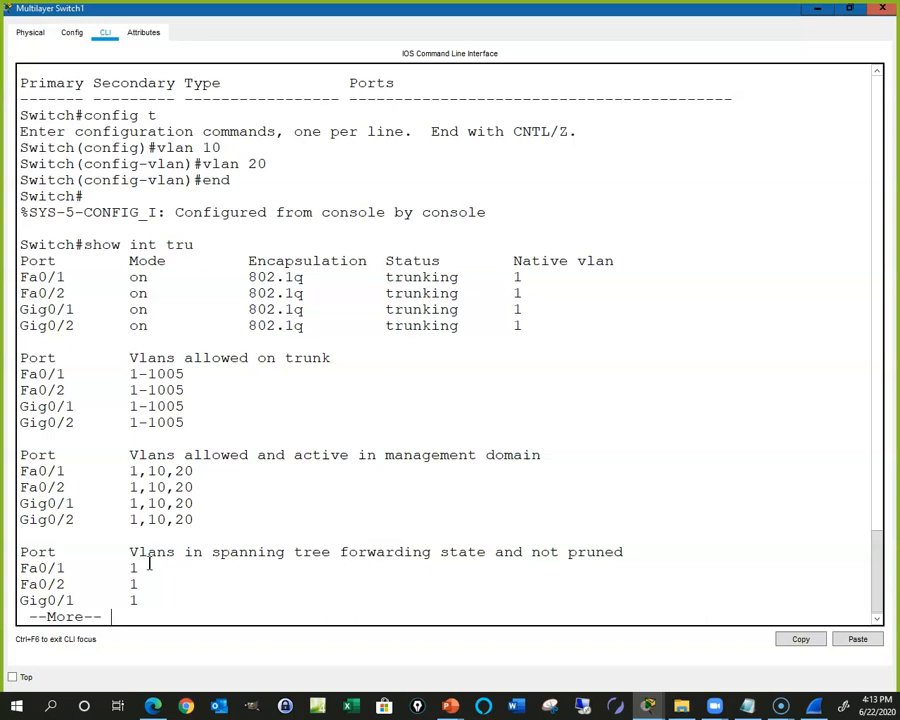
# Step: Close the switch console, show PC0's browser with the WLC GUI full screen, and go to CONTROLLER
pyautogui.click(883, 10)
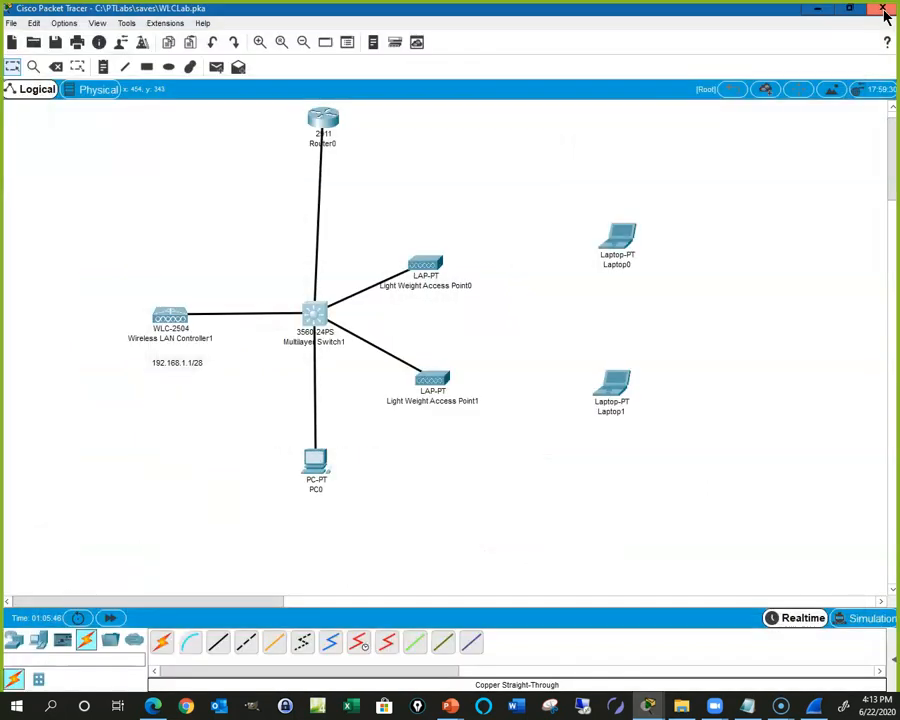
pyautogui.click(314, 462)
pyautogui.moveTo(2, 240); pyautogui.dragTo(643, 198)
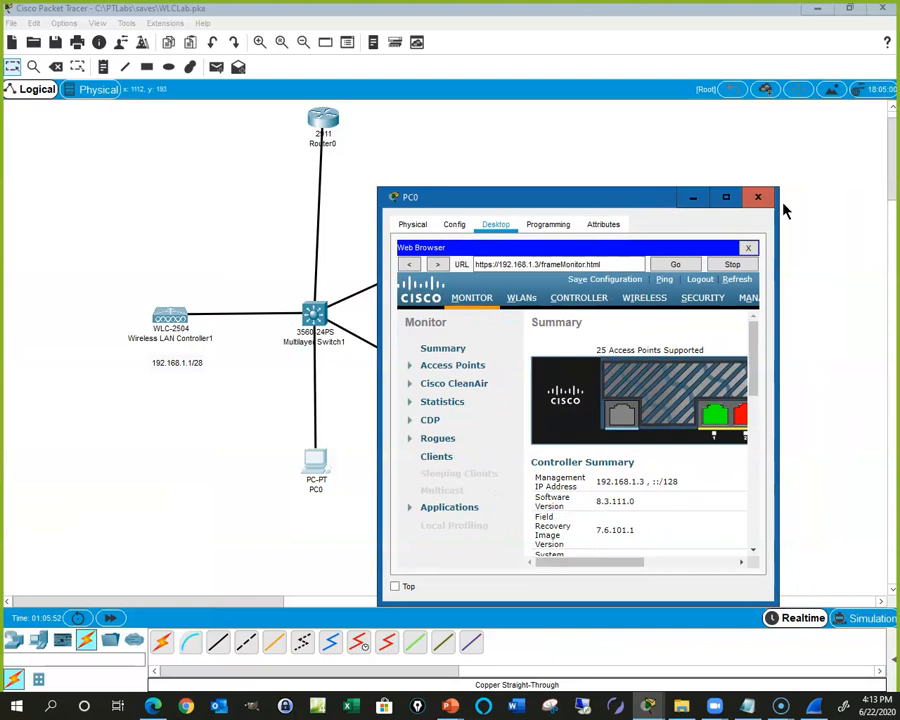
pyautogui.click(728, 199)
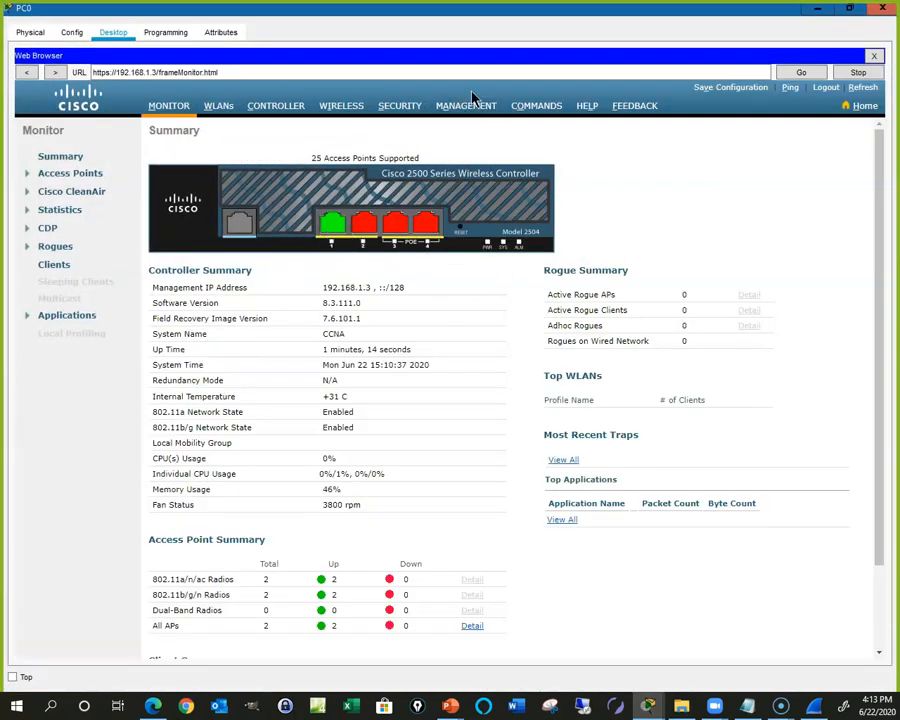
pyautogui.moveTo(735, 16); pyautogui.dragTo(556, 462)
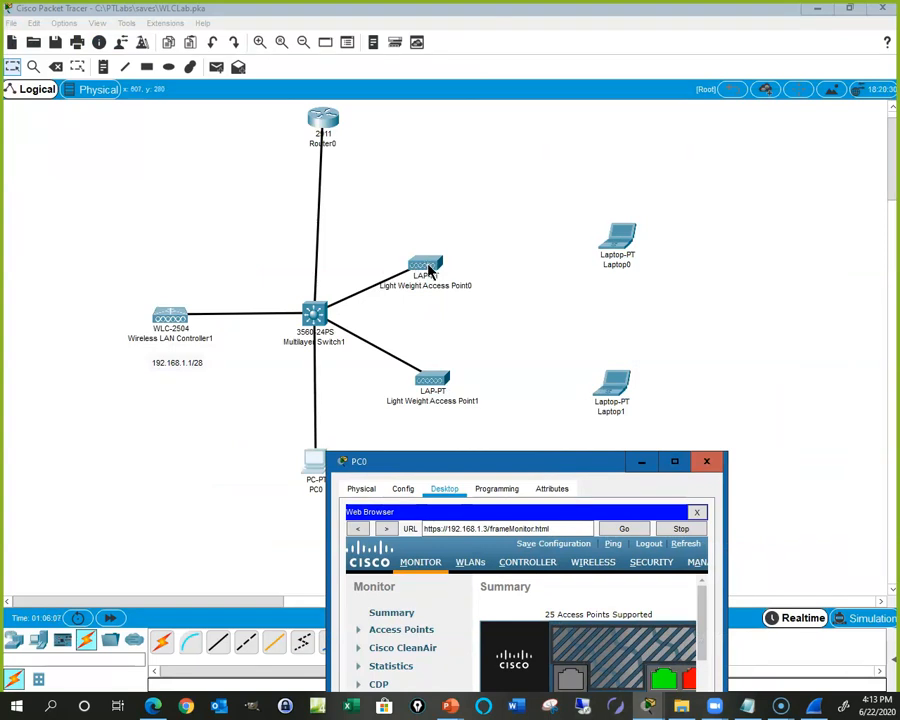
pyautogui.moveTo(570, 467); pyautogui.dragTo(534, 202)
pyautogui.click(619, 188)
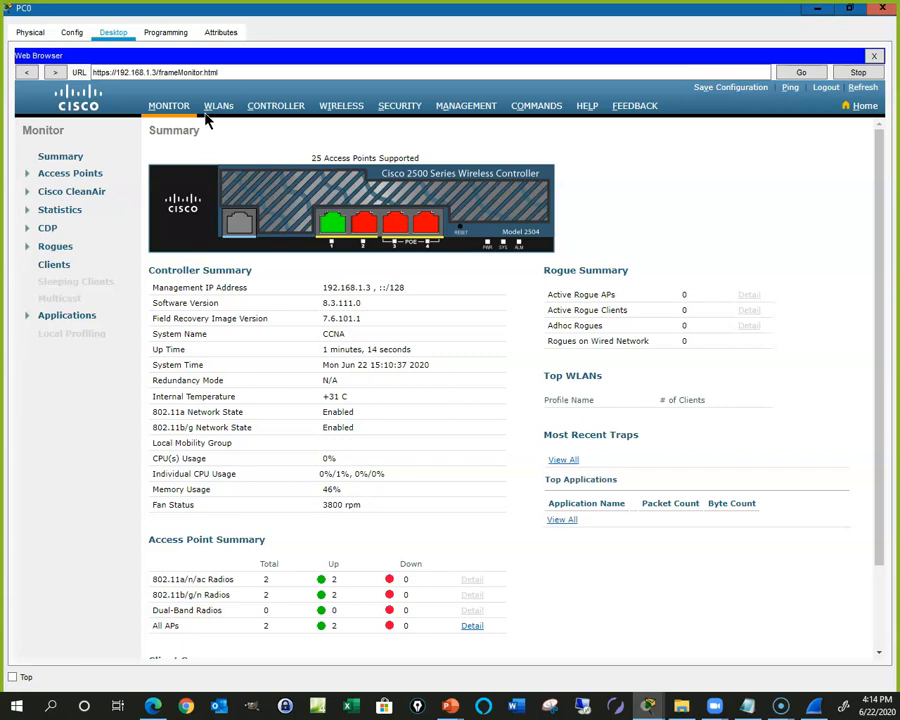
pyautogui.click(275, 108)
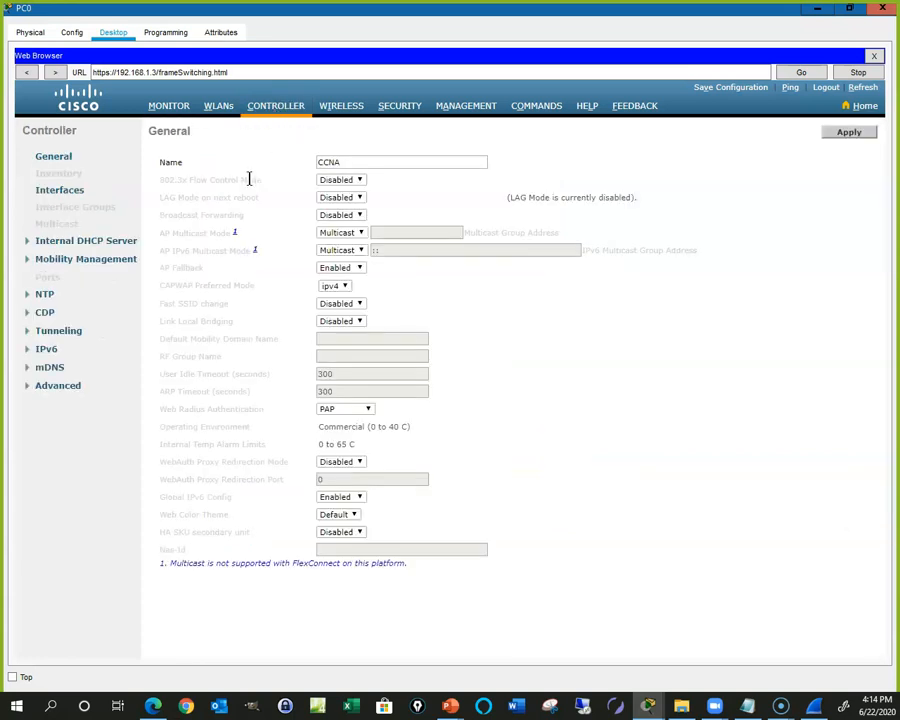
# Step: Review the controller's Interfaces table, scrolled right, and start a New interface
pyautogui.click(62, 191)
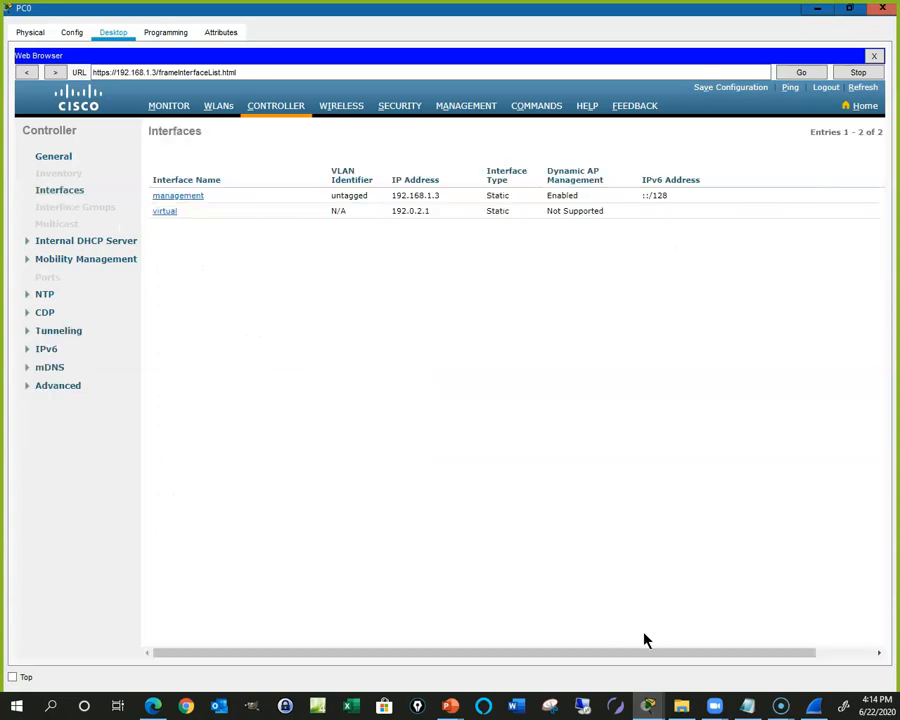
pyautogui.moveTo(655, 655); pyautogui.dragTo(757, 656)
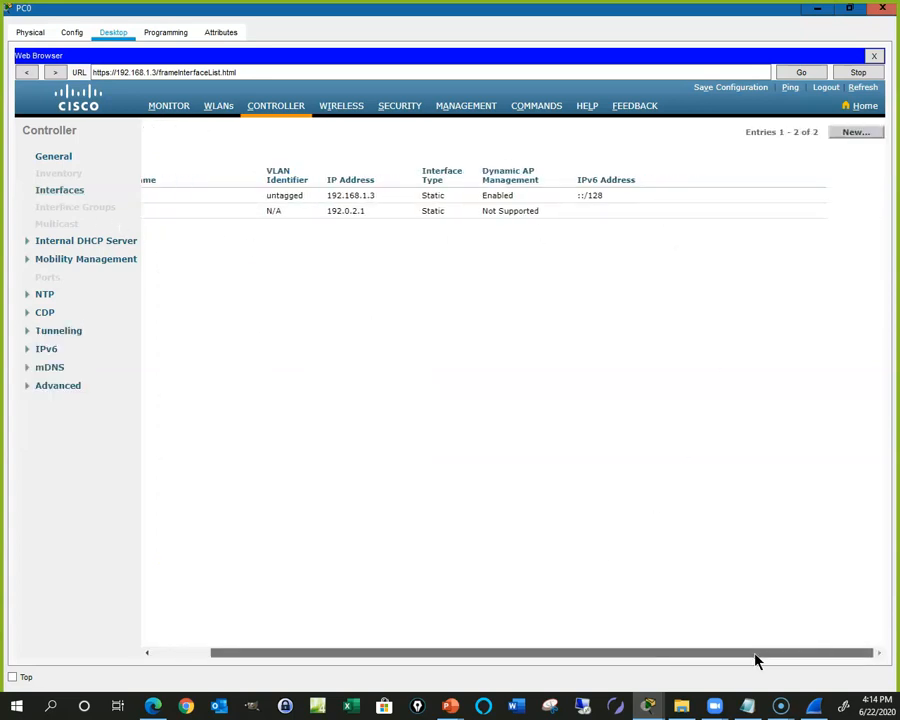
pyautogui.click(857, 134)
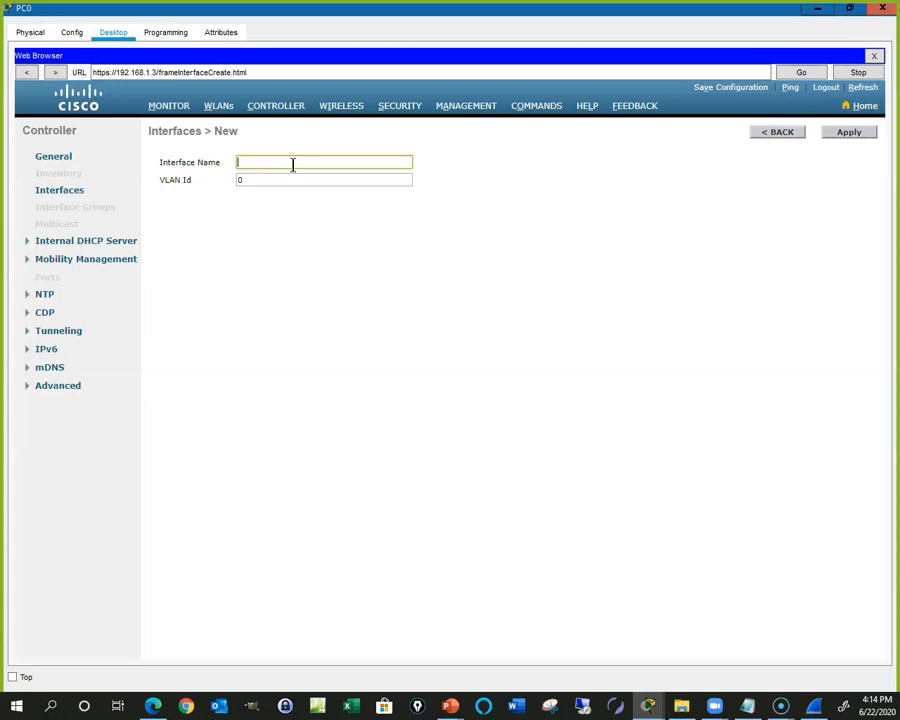
# Step: Enter interface name 'VLAN 10' with VLAN Id 10 and apply it
pyautogui.write('VLAN 10')
pyautogui.press('Tab')
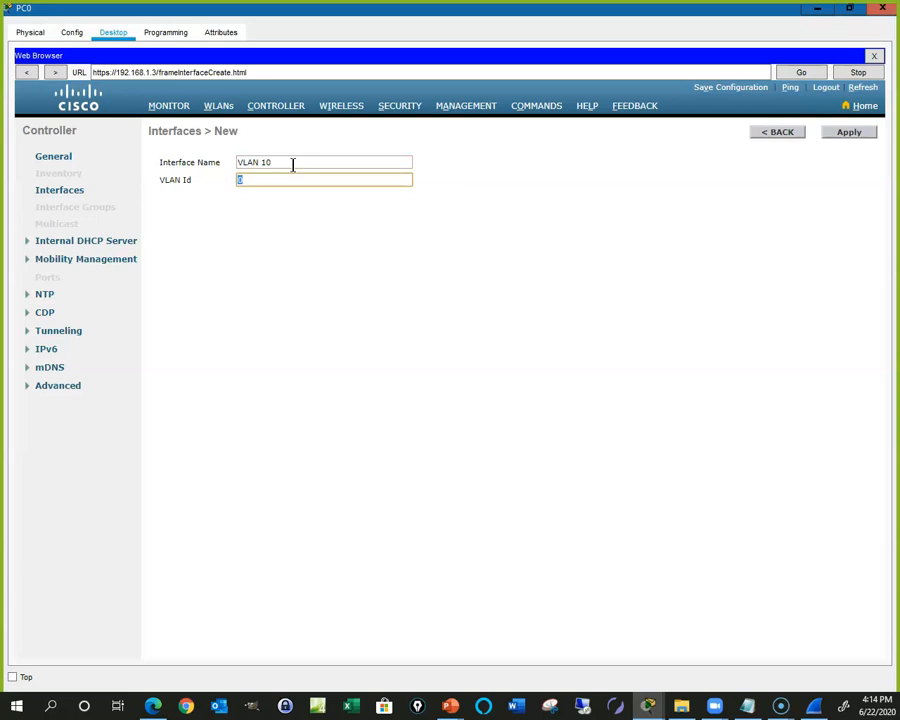
pyautogui.write('10')
pyautogui.click(847, 141)
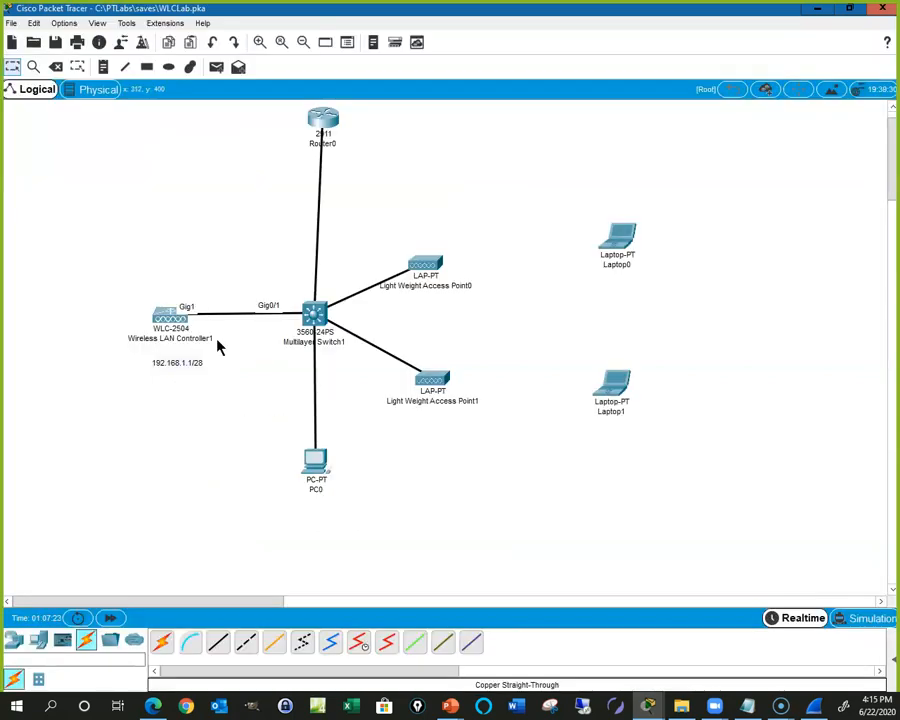
# Step: Reopen PC0's controller window full screen and set the interface port number to 1
pyautogui.click(315, 460)
pyautogui.click(707, 242)
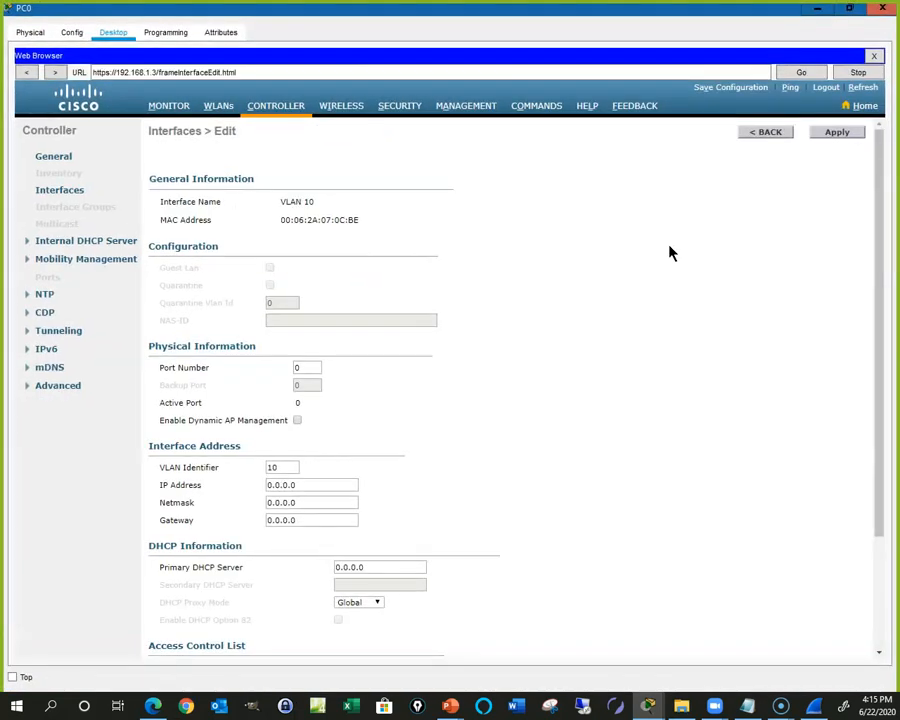
pyautogui.click(309, 369)
pyautogui.write('1')
# Step: Replace the interface's 0.0.0.0 address with 192.168.10.2, fixing the mistyped octets
pyautogui.click(279, 467)
pyautogui.click(305, 487)
pyautogui.moveTo(305, 488); pyautogui.dragTo(252, 500)
pyautogui.write('192.1')
pyautogui.write('68.1')
pyautogui.press('BackSpace')
pyautogui.write('20.2')
pyautogui.press('Tab')
pyautogui.write('255255')
pyautogui.press('BackSpace')
pyautogui.press('BackSpace')
pyautogui.press('BackSpace')
pyautogui.press('BackSpace')
pyautogui.click(304, 484)
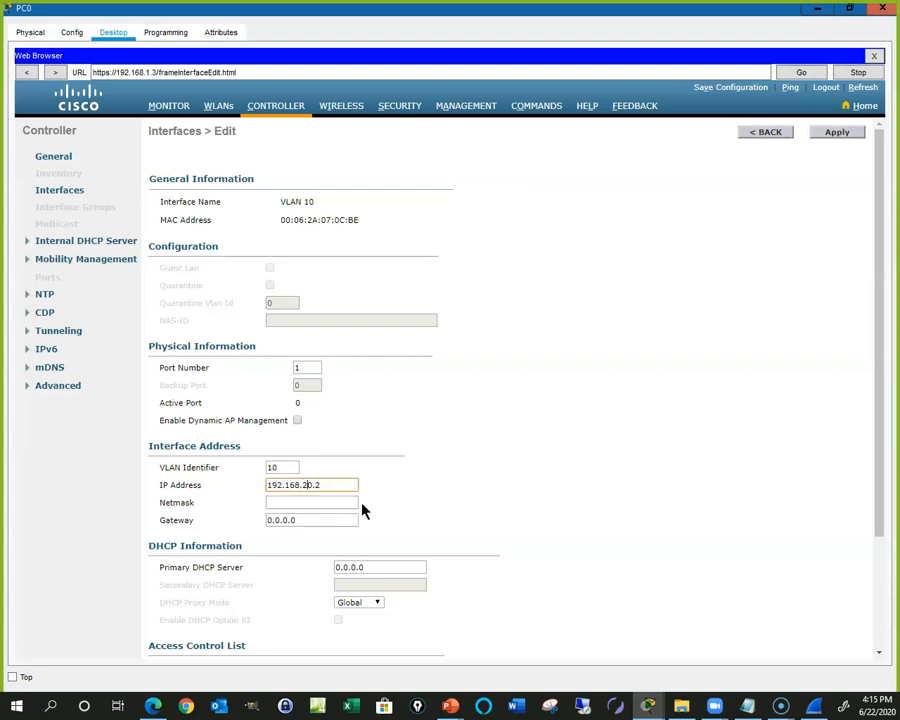
pyautogui.press('BackSpace')
pyautogui.write('1')
# Step: Enter the netmask 255.255.255.0 and the gateway 192.168.10.1
pyautogui.click(298, 502)
pyautogui.write('255.2')
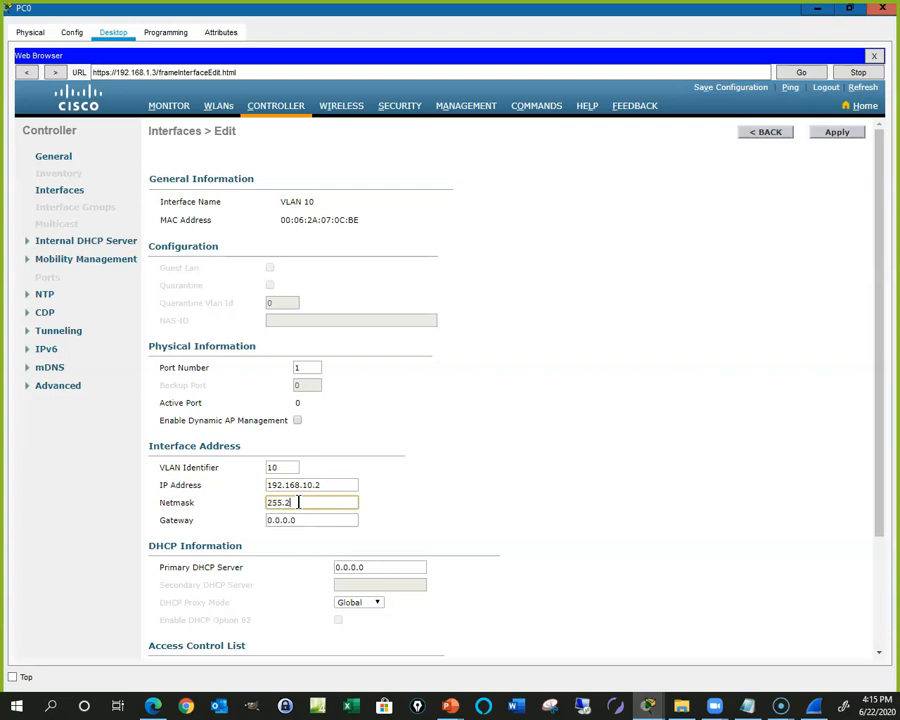
pyautogui.write('55.255.255.0')
pyautogui.press('Tab')
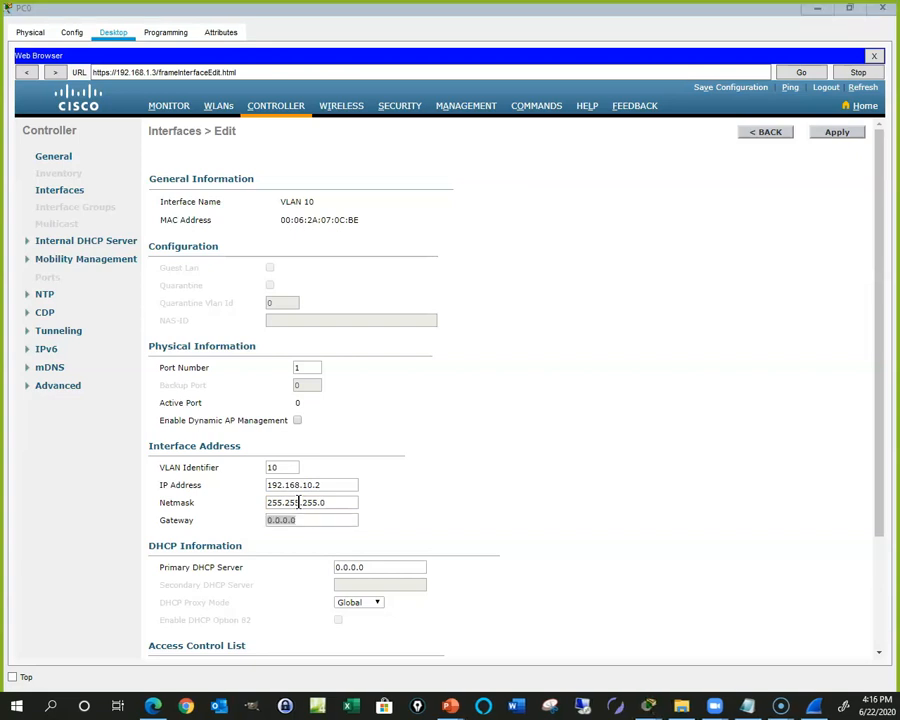
pyautogui.write('192.168.10.1')
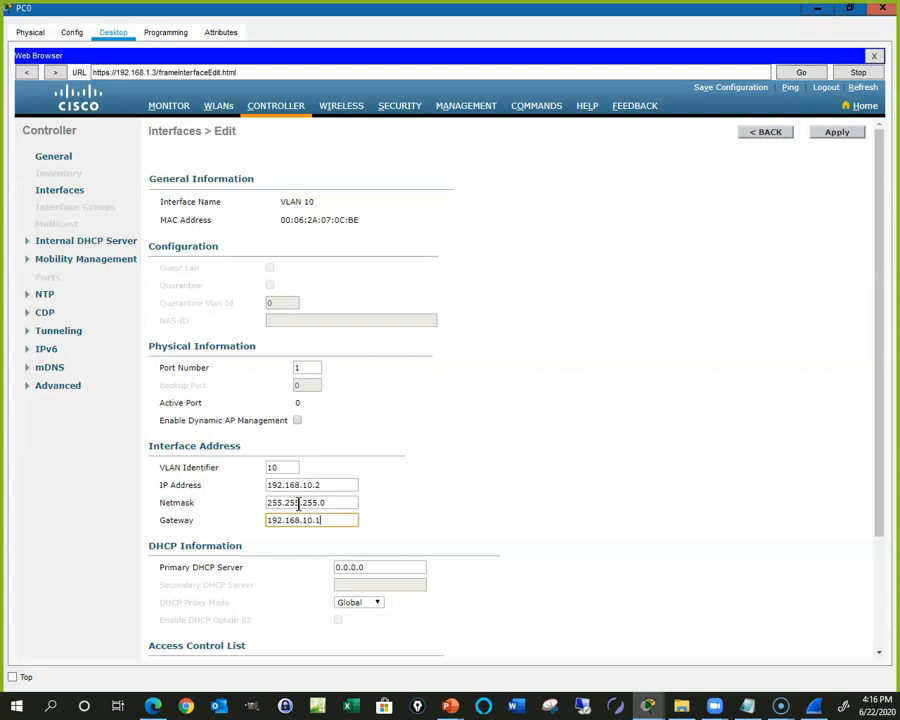
# Step: Apply the VLAN 10 interface settings and go back to the interfaces list
pyautogui.scroll(-3, 290, 586)
pyautogui.scroll(1, 292, 550)
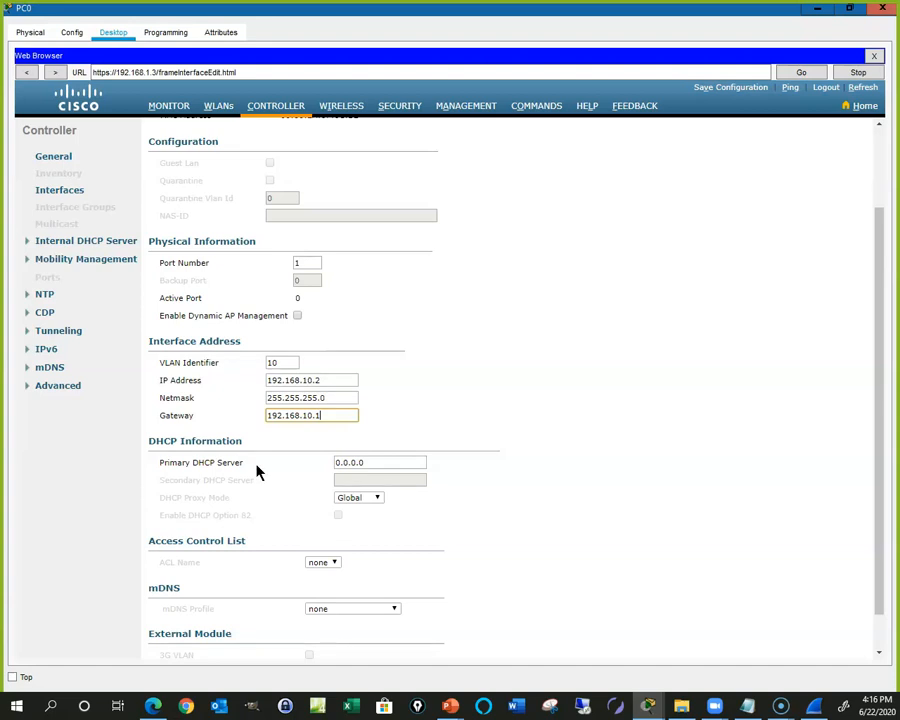
pyautogui.scroll(1, 735, 278)
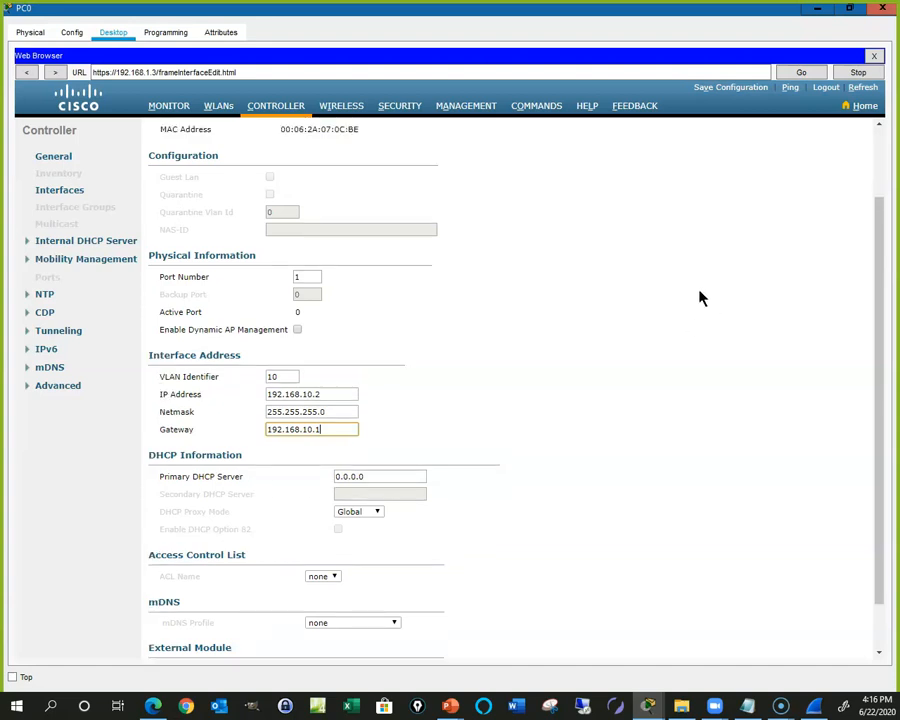
pyautogui.scroll(3, 542, 454)
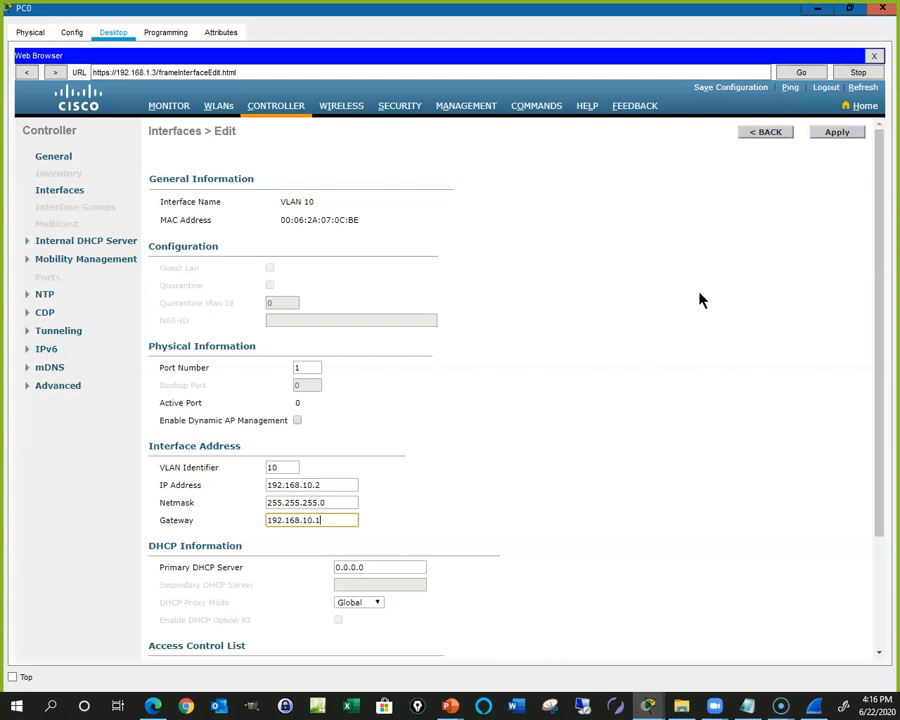
pyautogui.click(838, 134)
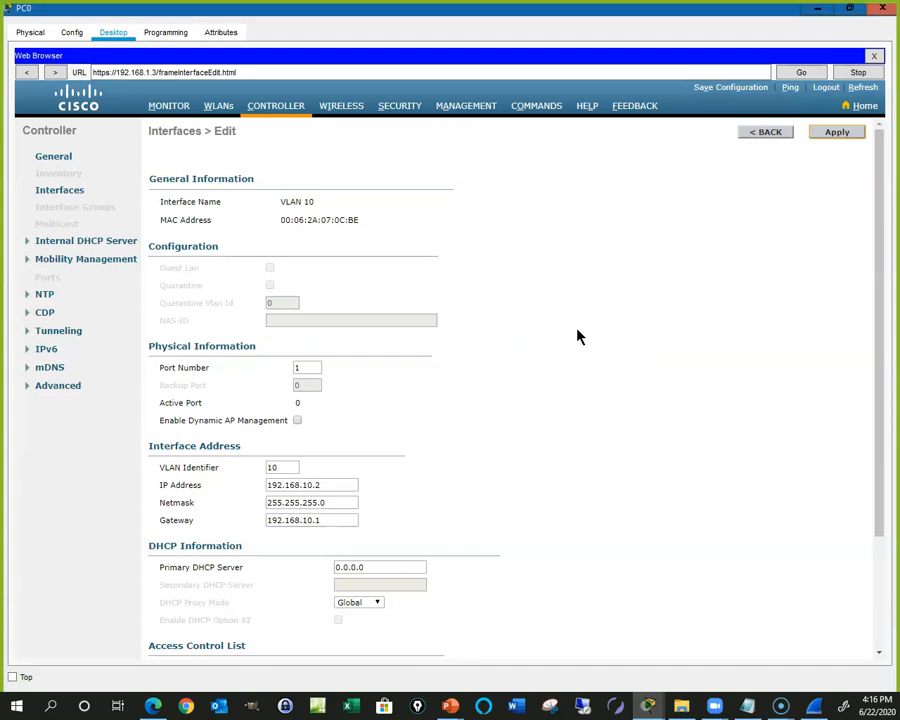
pyautogui.click(766, 134)
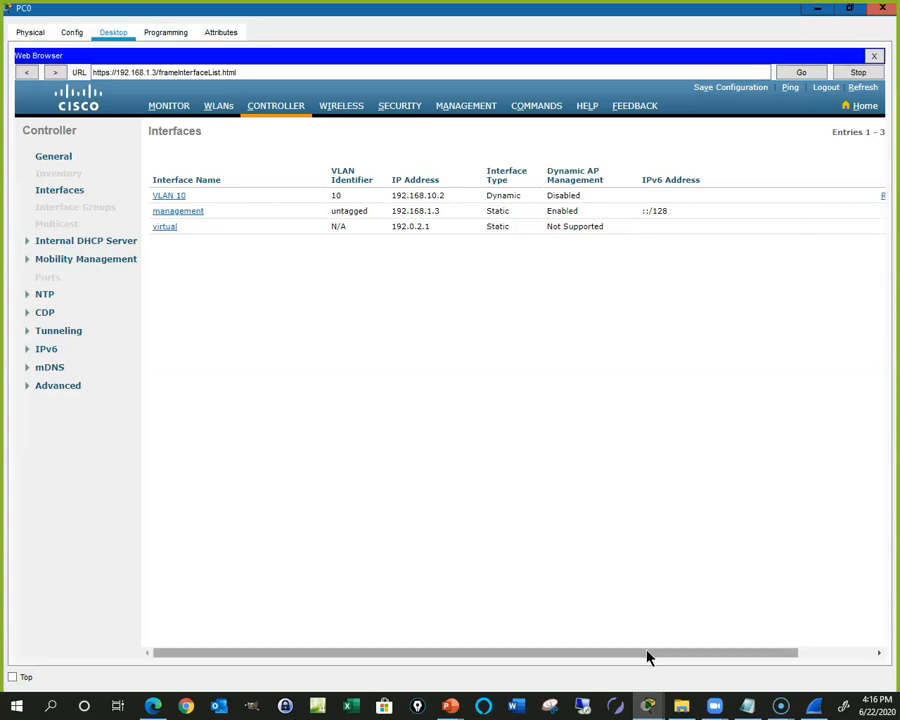
# Step: Create a new interface named VLAN20 with VLAN Id 20
pyautogui.moveTo(647, 655); pyautogui.dragTo(726, 655)
pyautogui.click(855, 134)
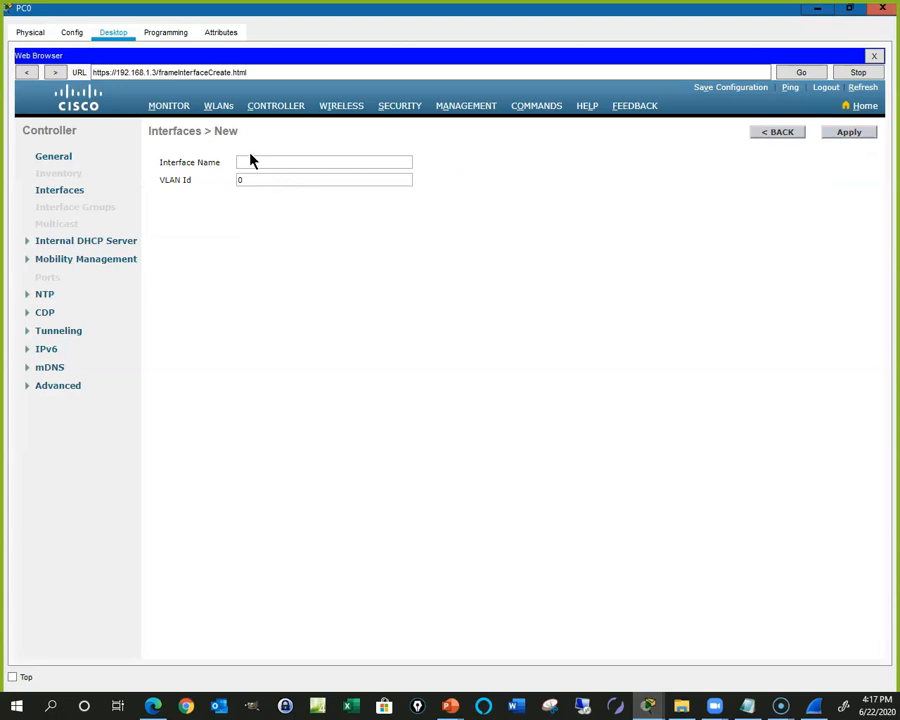
pyautogui.click(252, 160)
pyautogui.write('Vla')
pyautogui.press('BackSpace')
pyautogui.press('BackSpace')
pyautogui.write('LAN20')
pyautogui.press('Tab')
pyautogui.write('20')
pyautogui.click(847, 134)
# Step: Set VLAN20 to port 1, IP 192.168.20.2, netmask 255.255.255.0, gateway 192.168.20.1
pyautogui.doubleClick(303, 368)
pyautogui.write('1')
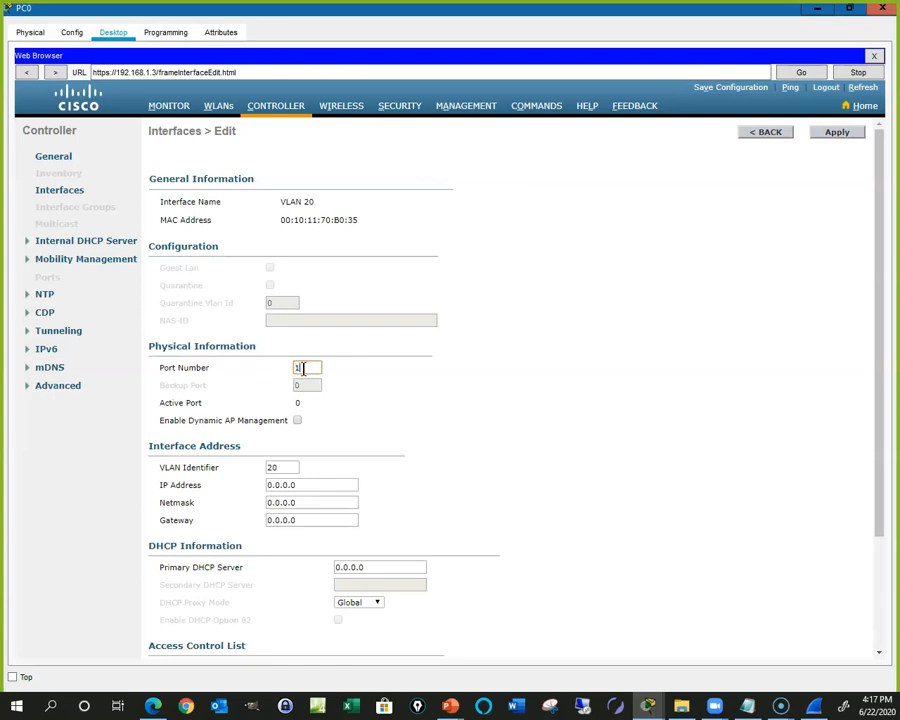
pyautogui.doubleClick(297, 484)
pyautogui.write('19')
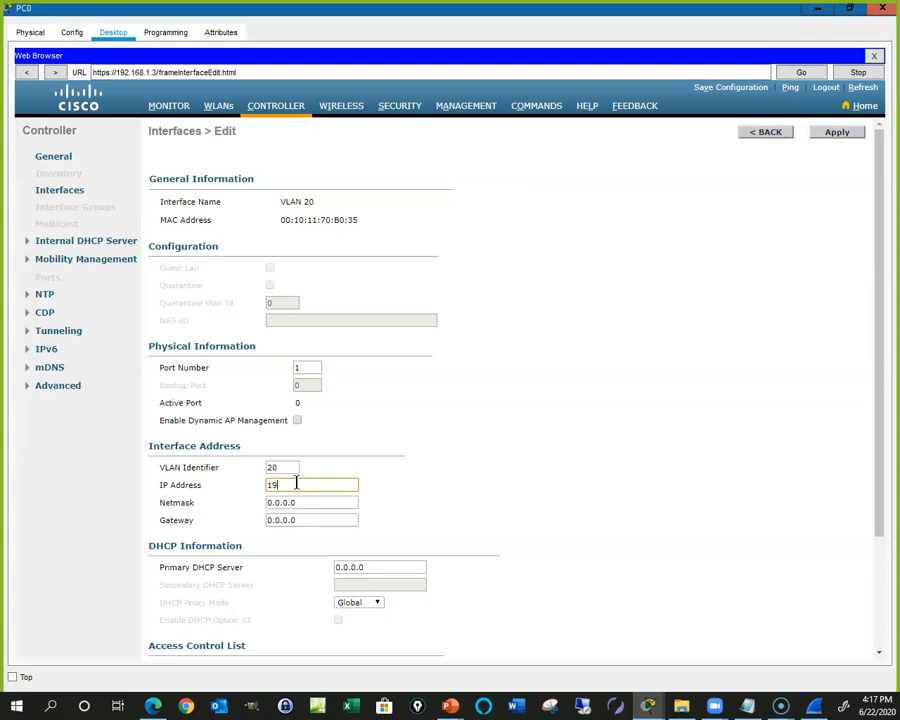
pyautogui.write('2.168.20.2')
pyautogui.press('Tab')
pyautogui.write('2')
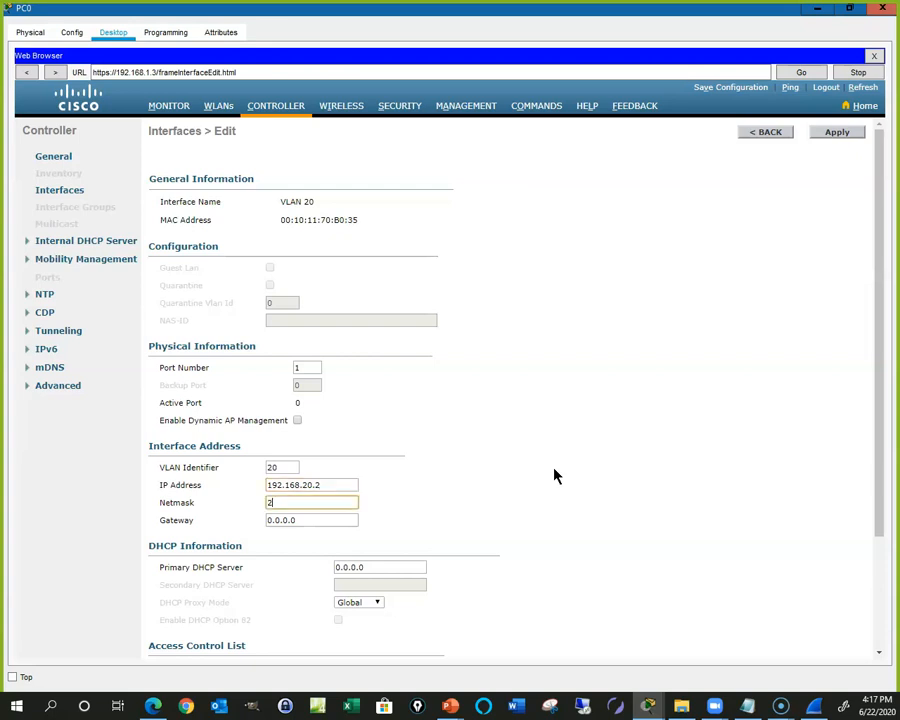
pyautogui.write('55.255.255.0')
pyautogui.press('Tab')
pyautogui.write('192.168.20.1')
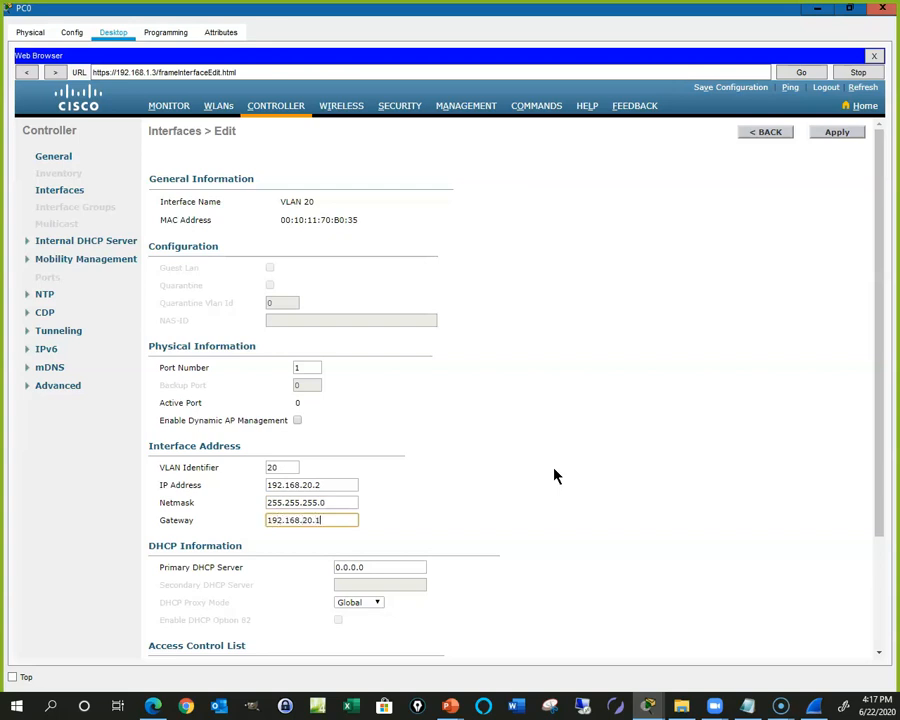
# Step: Apply and confirm the VLAN 20 interface changes, then show the WLANs list
pyautogui.click(840, 133)
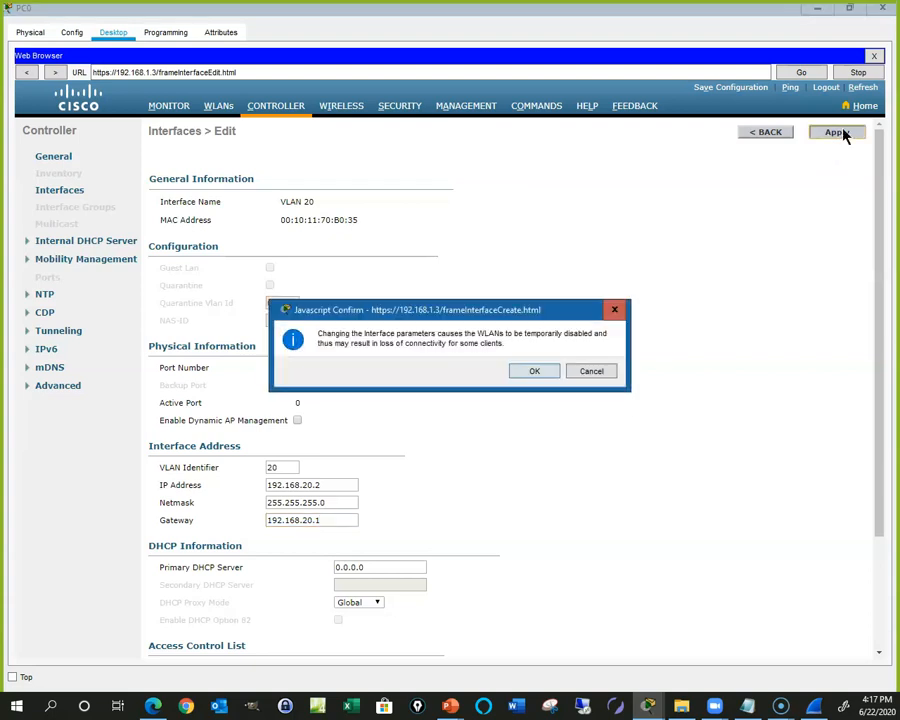
pyautogui.click(536, 371)
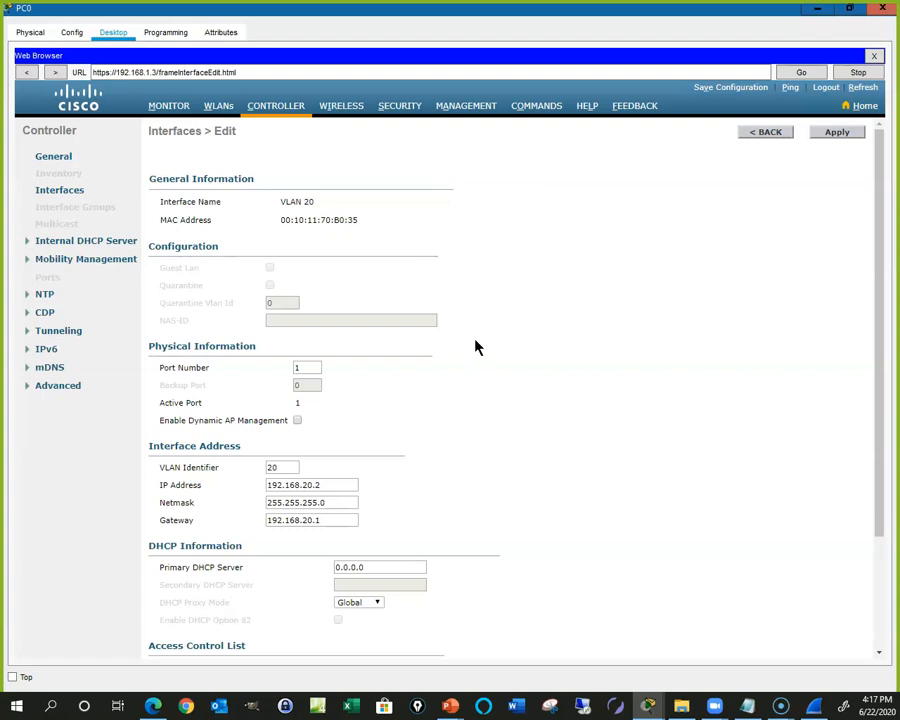
pyautogui.click(220, 107)
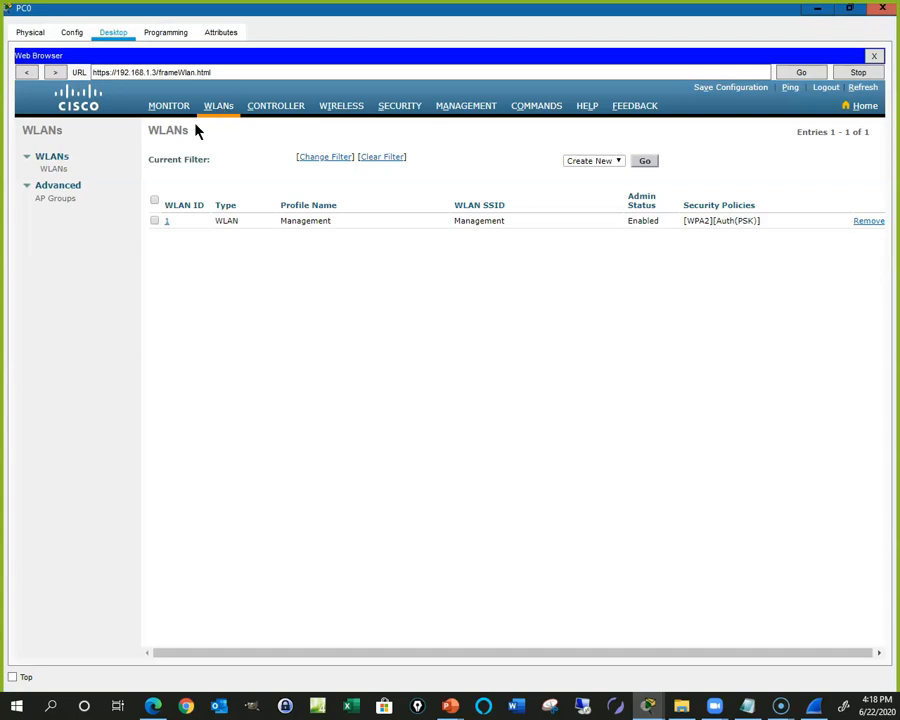
# Step: Create a new WLAN with profile name 'VLAN 10'
pyautogui.click(645, 163)
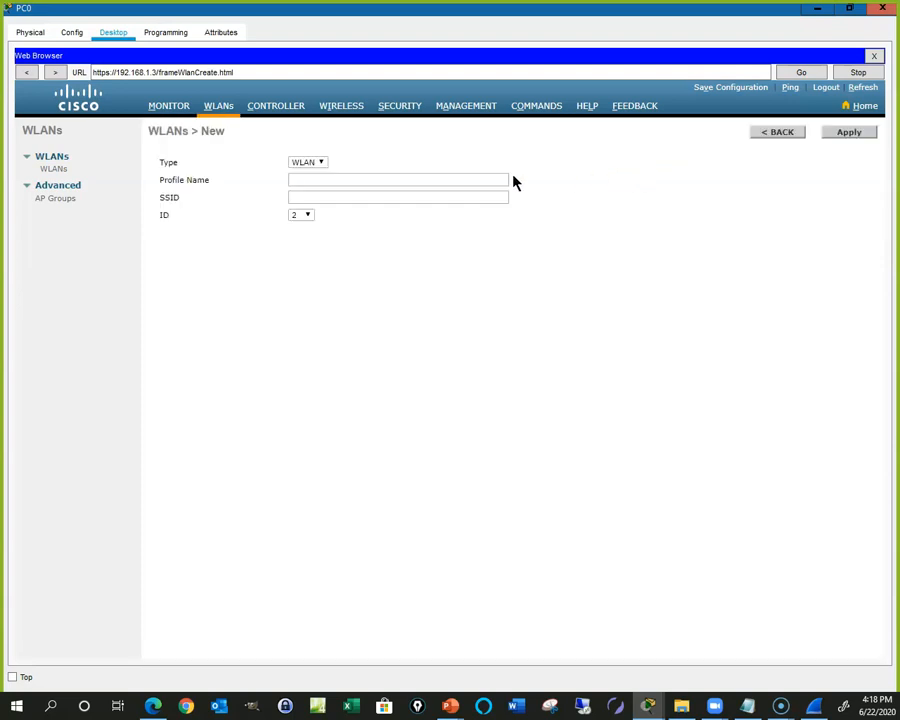
pyautogui.click(316, 179)
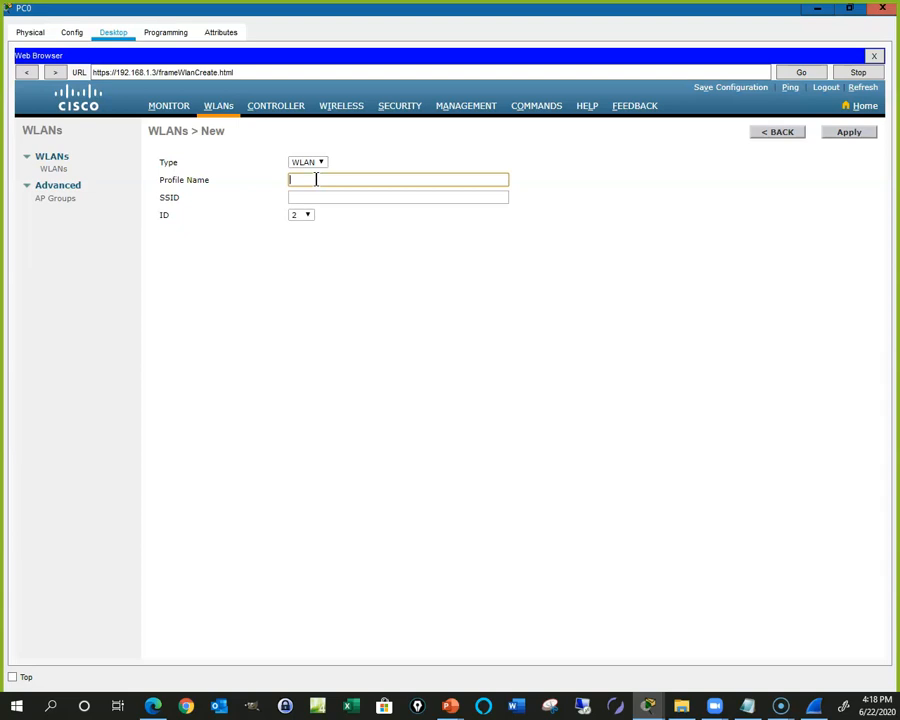
pyautogui.write('VLAN 10')
pyautogui.press('Tab')
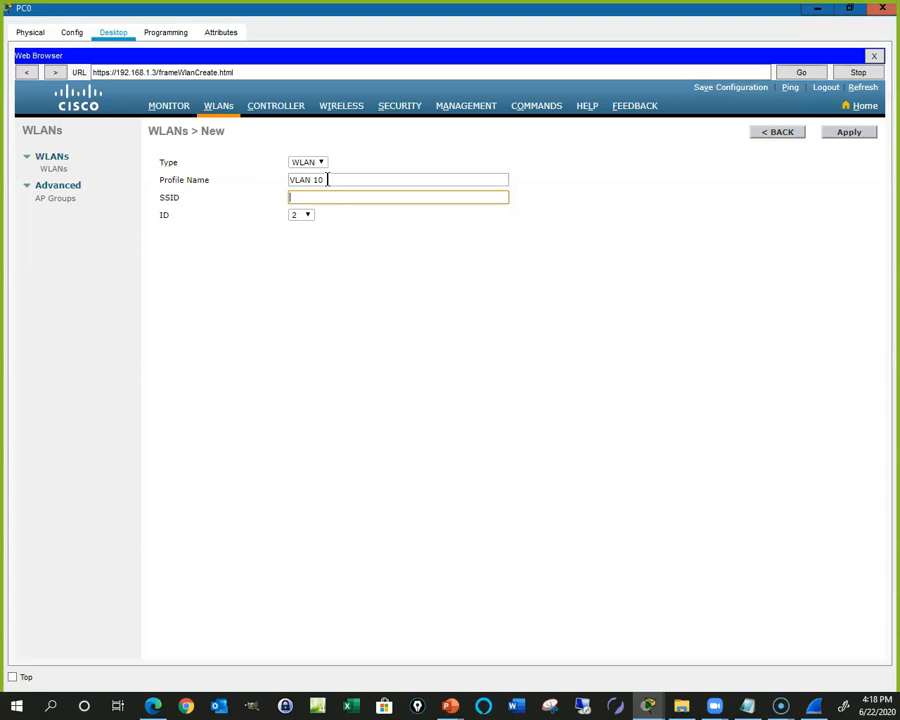
pyautogui.write('VLAN 20')
pyautogui.click(851, 136)
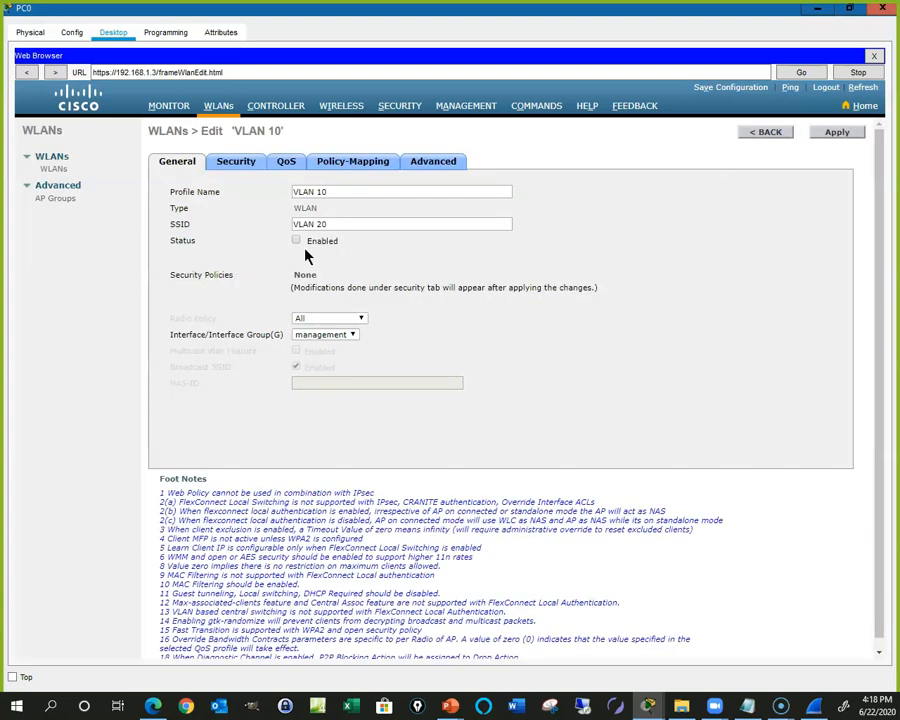
# Step: Enable the WLAN, map it to the VLAN 10 interface, and correct its SSID to 'VLAN 10'
pyautogui.click(296, 242)
pyautogui.click(352, 336)
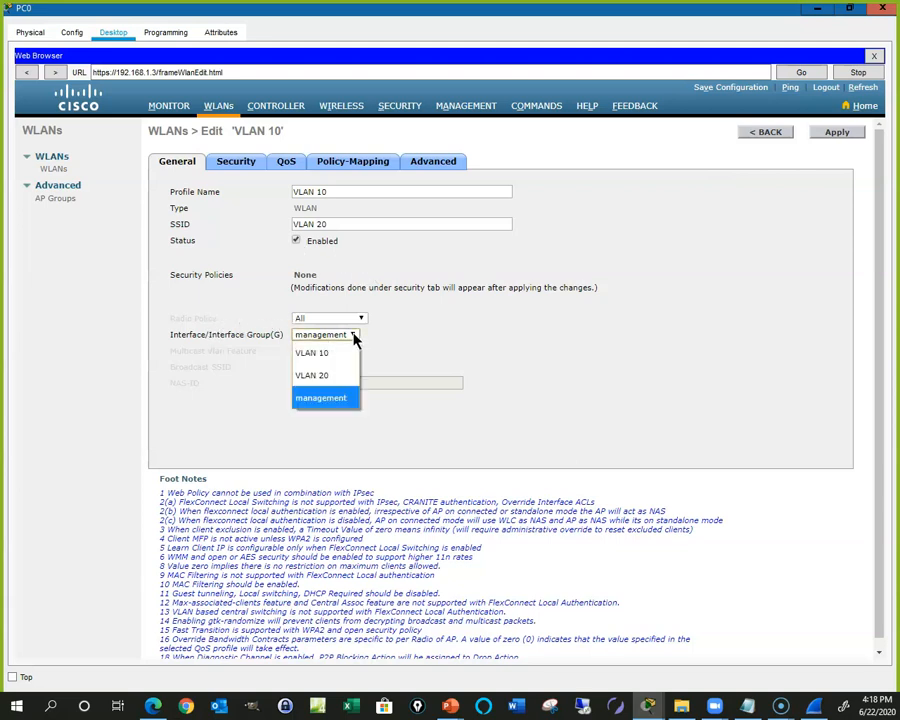
pyautogui.click(326, 355)
pyautogui.click(335, 225)
pyautogui.doubleClick(335, 226)
pyautogui.write('10')
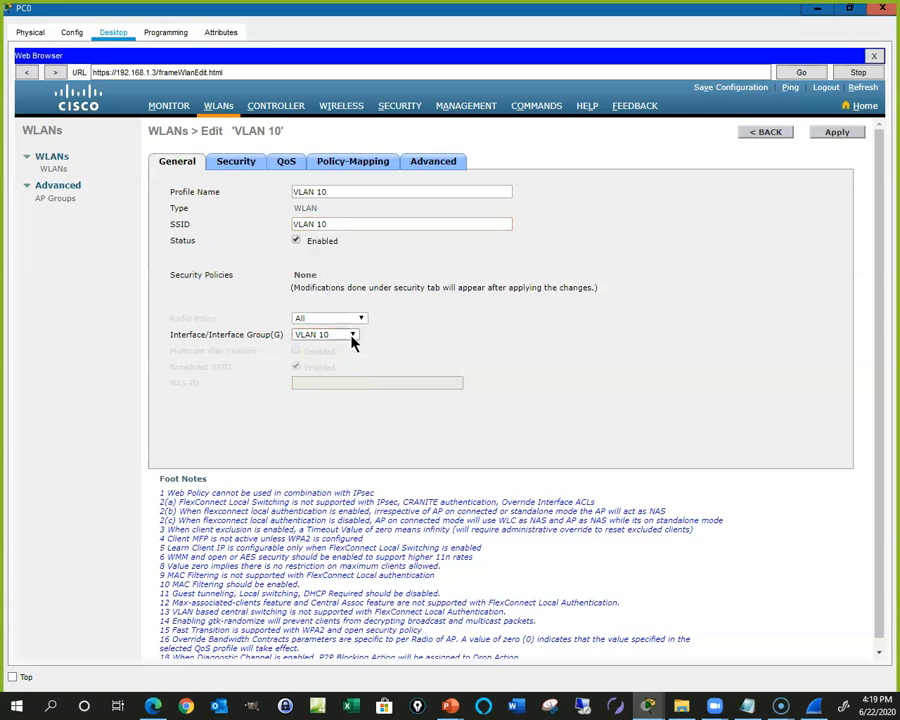
# Step: Set VLAN 10's Layer 2 security to WPA+WPA2 with WPA2 policy, PSK authentication, and the pre-shared key
pyautogui.click(236, 167)
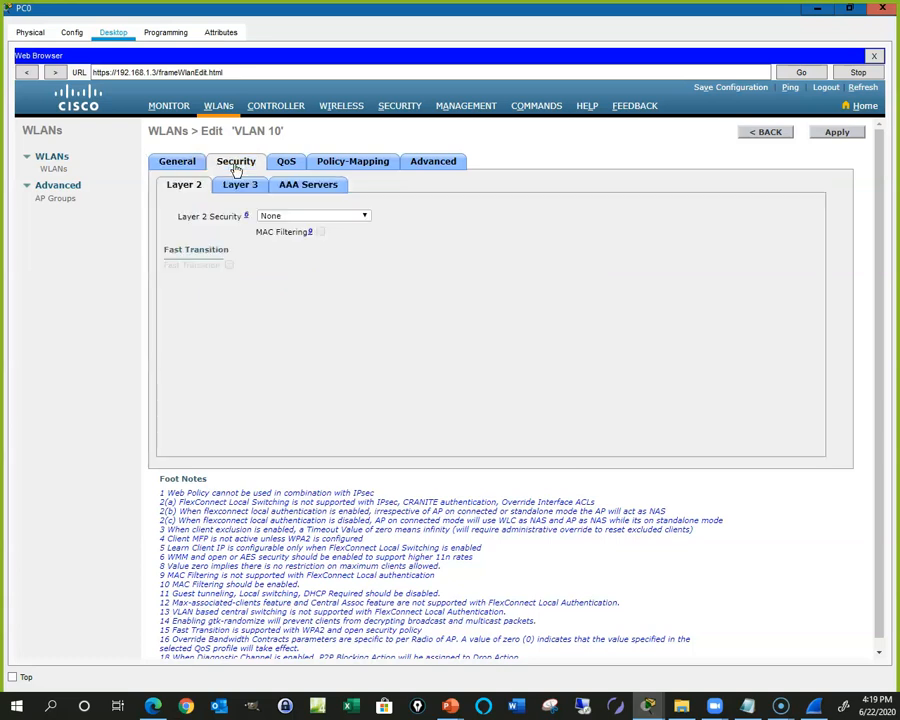
pyautogui.click(366, 218)
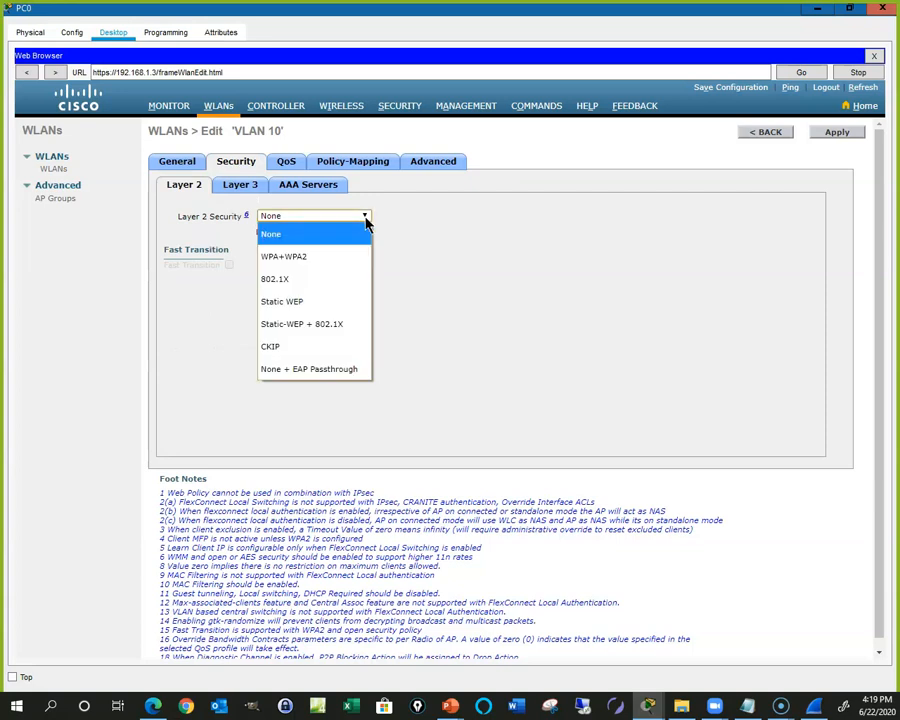
pyautogui.click(294, 257)
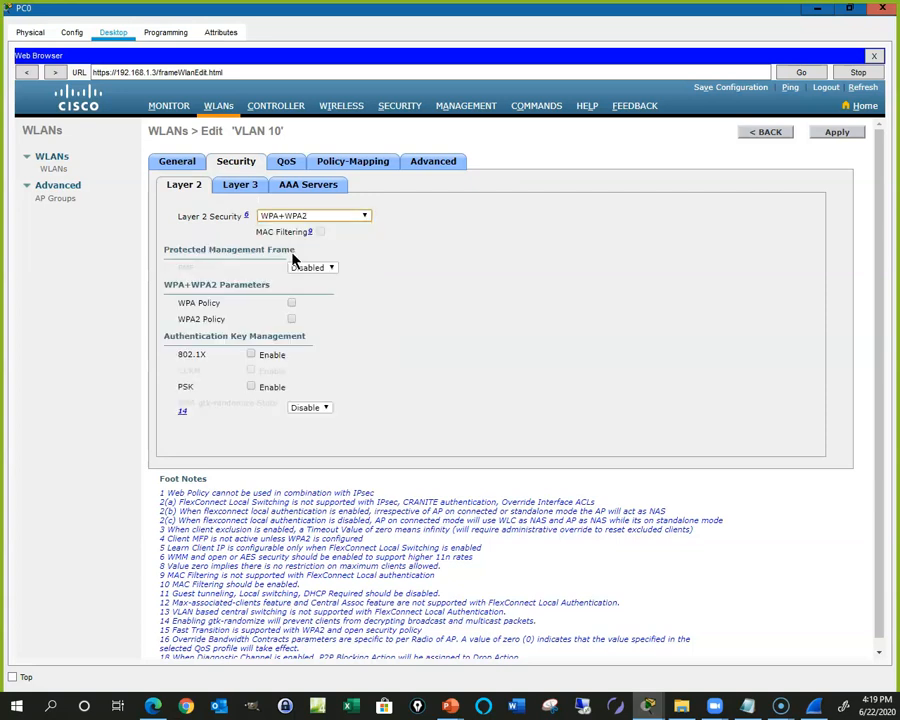
pyautogui.click(291, 319)
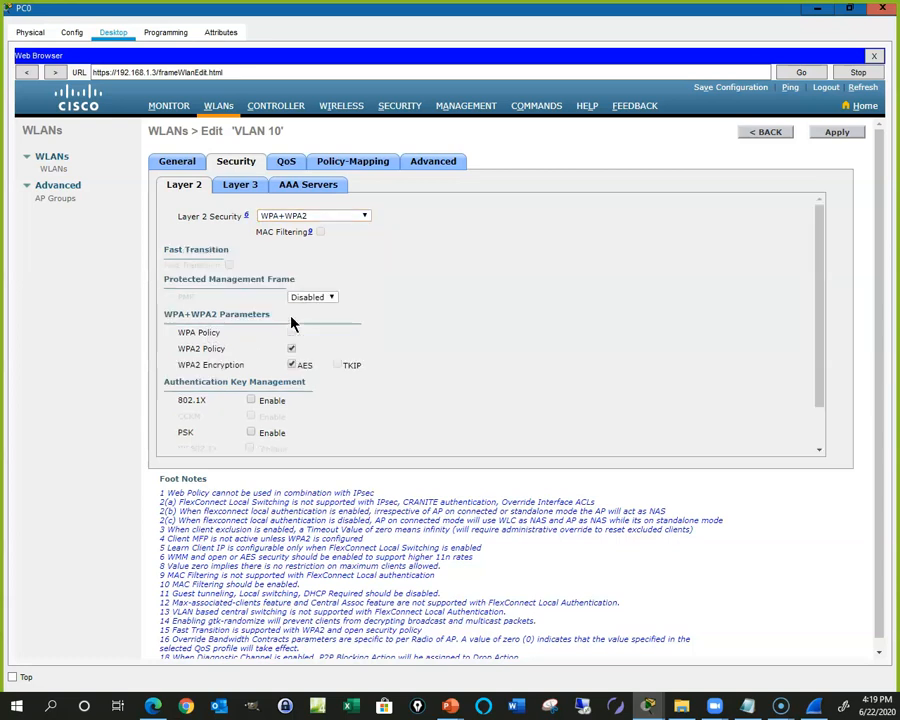
pyautogui.scroll(-1, 280, 395)
pyautogui.click(251, 380)
pyautogui.scroll(-1, 254, 388)
pyautogui.click(310, 415)
pyautogui.write('cisco12345')
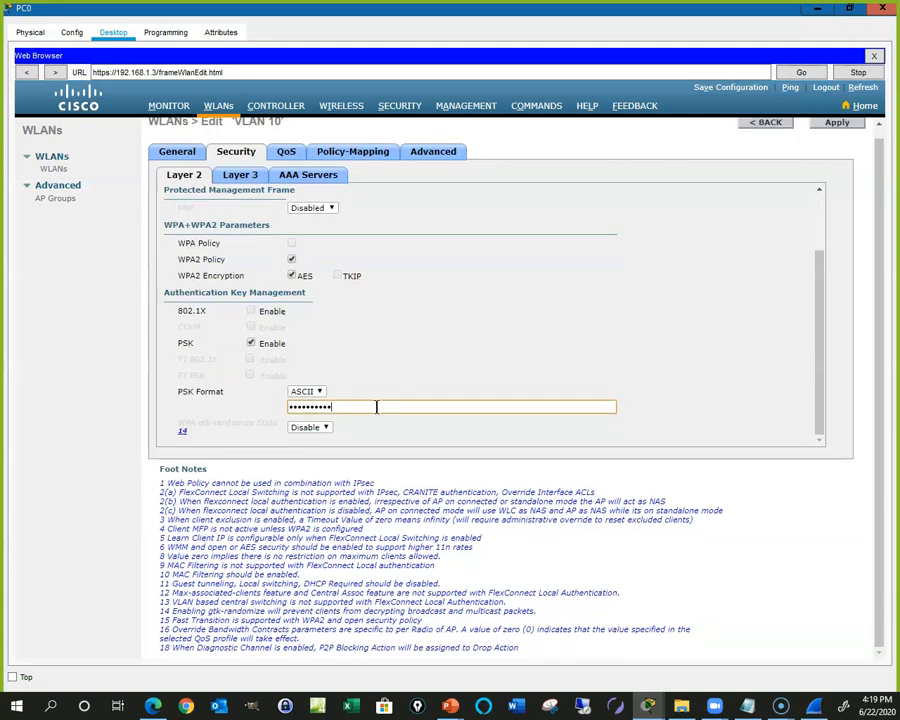
pyautogui.scroll(3, 427, 392)
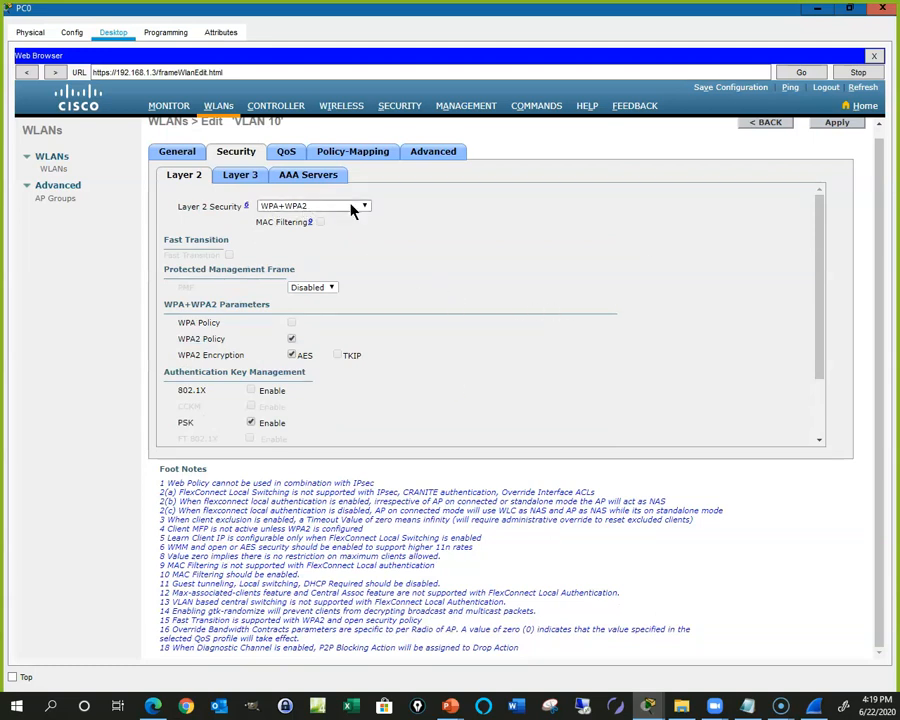
# Step: Turn on FlexConnect Local Auth for the VLAN 10 WLAN, apply it, and go back to the WLANs list
pyautogui.click(431, 153)
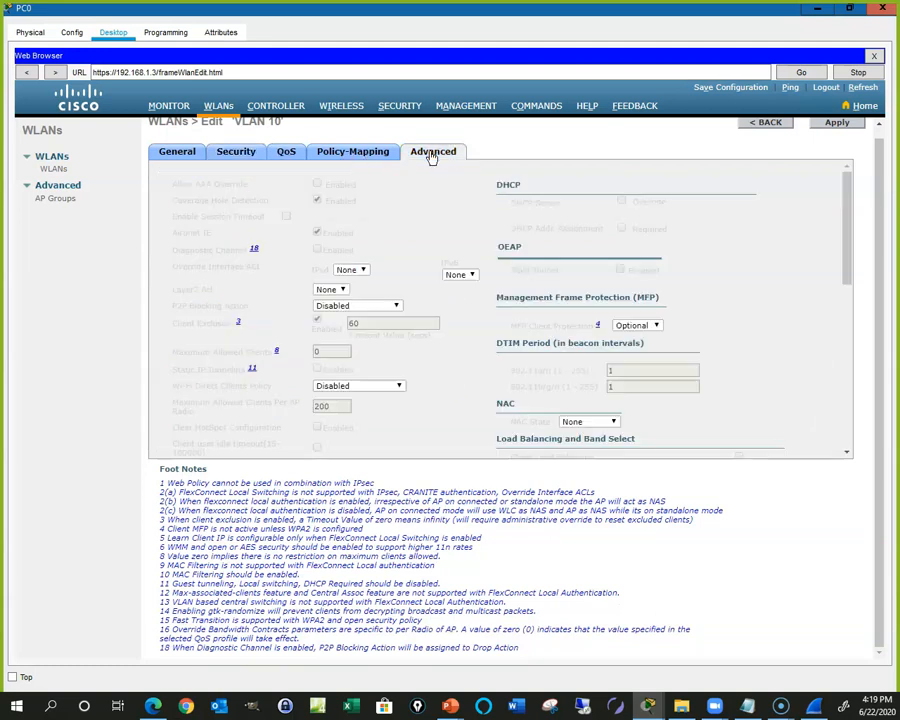
pyautogui.scroll(-5, 251, 267)
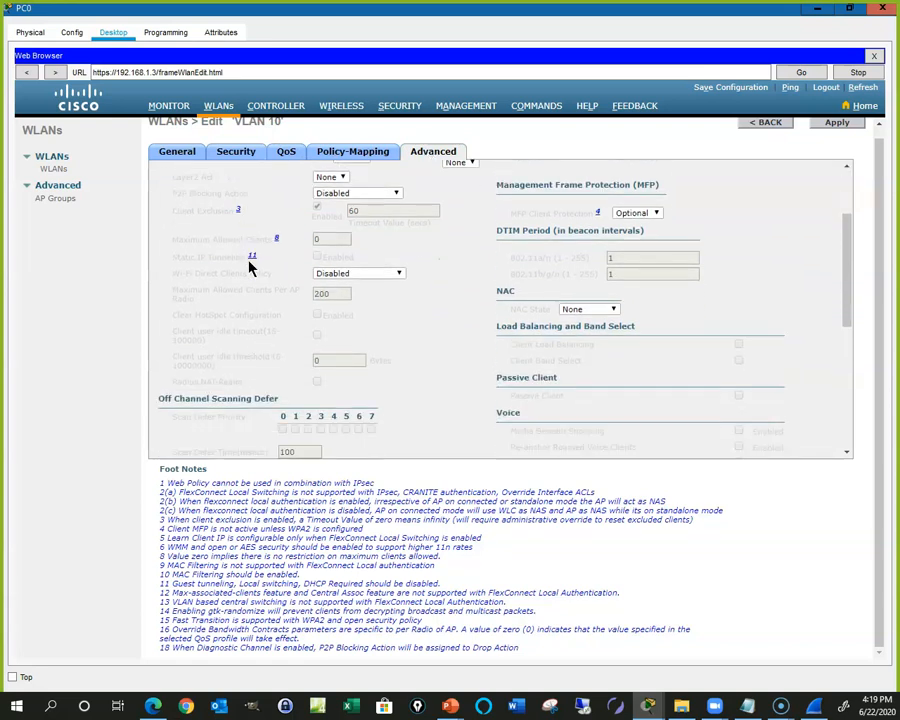
pyautogui.scroll(-2, 251, 267)
pyautogui.scroll(3, 248, 262)
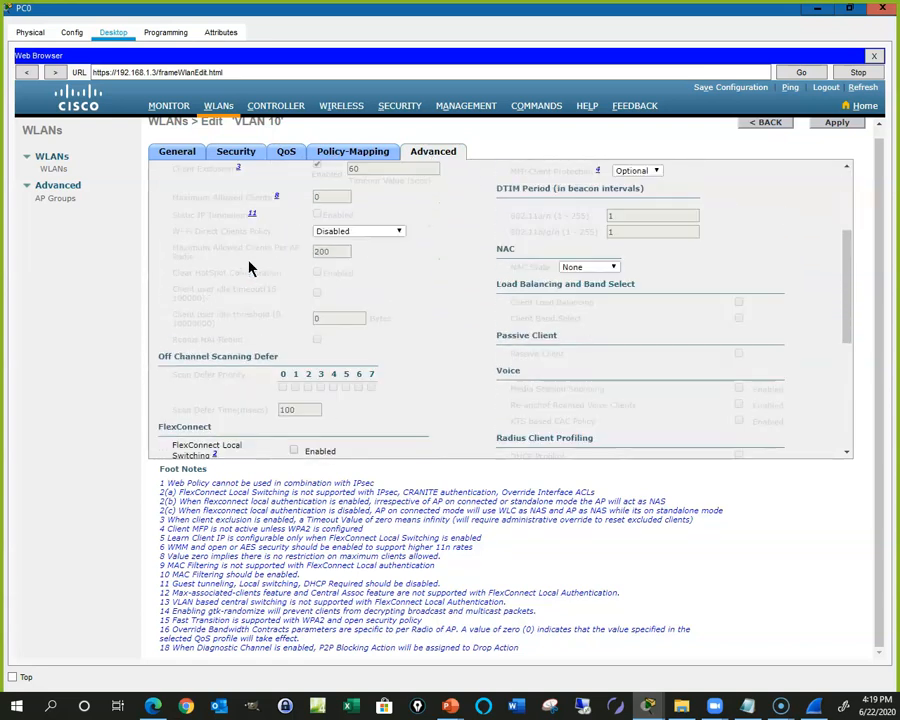
pyautogui.scroll(-3, 212, 300)
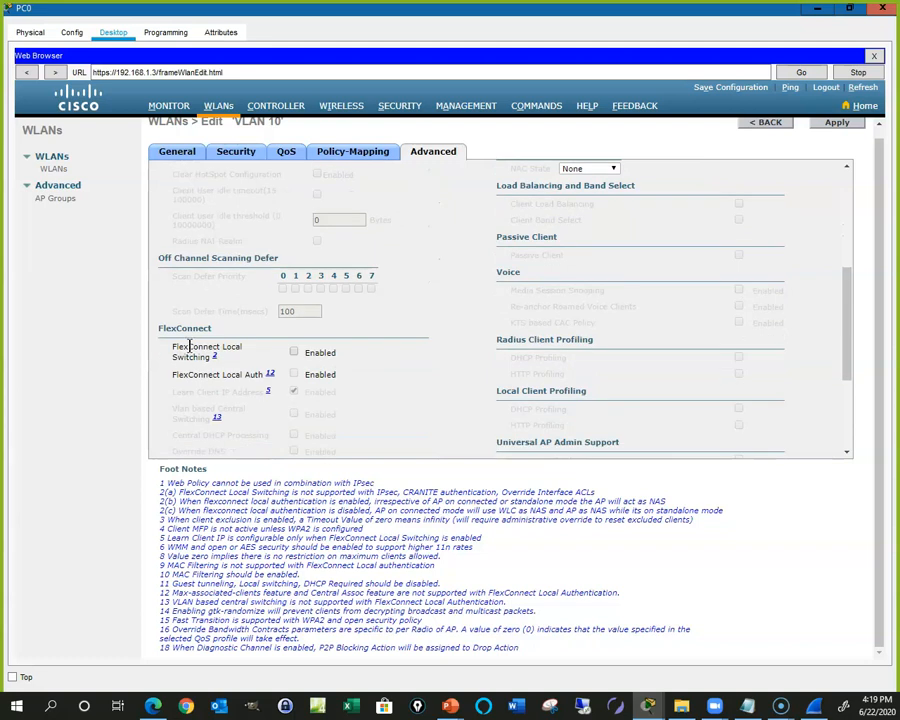
pyautogui.click(293, 374)
pyautogui.scroll(2, 388, 217)
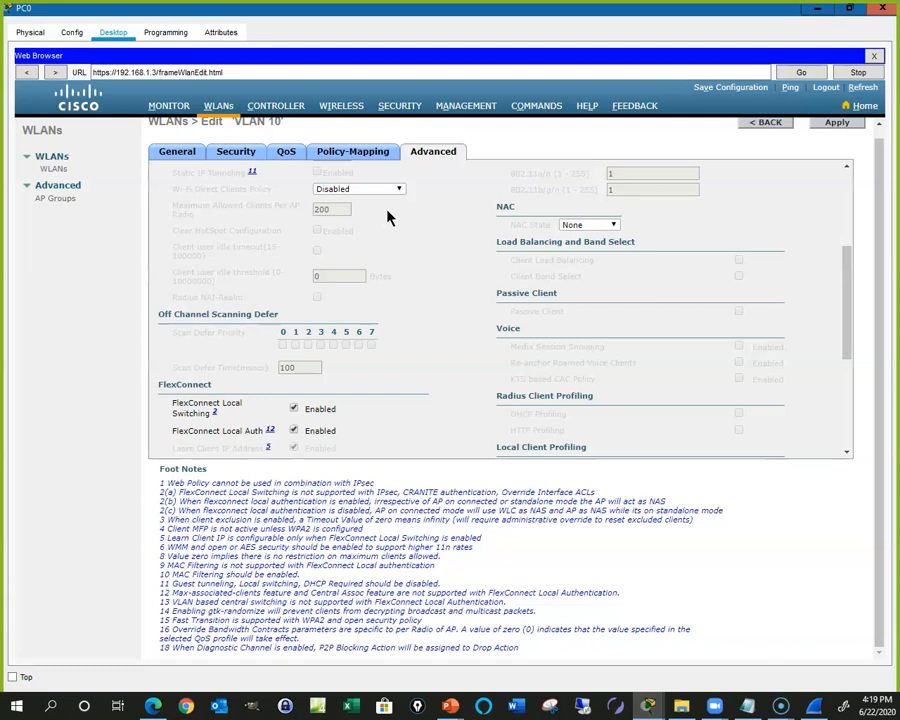
pyautogui.click(836, 124)
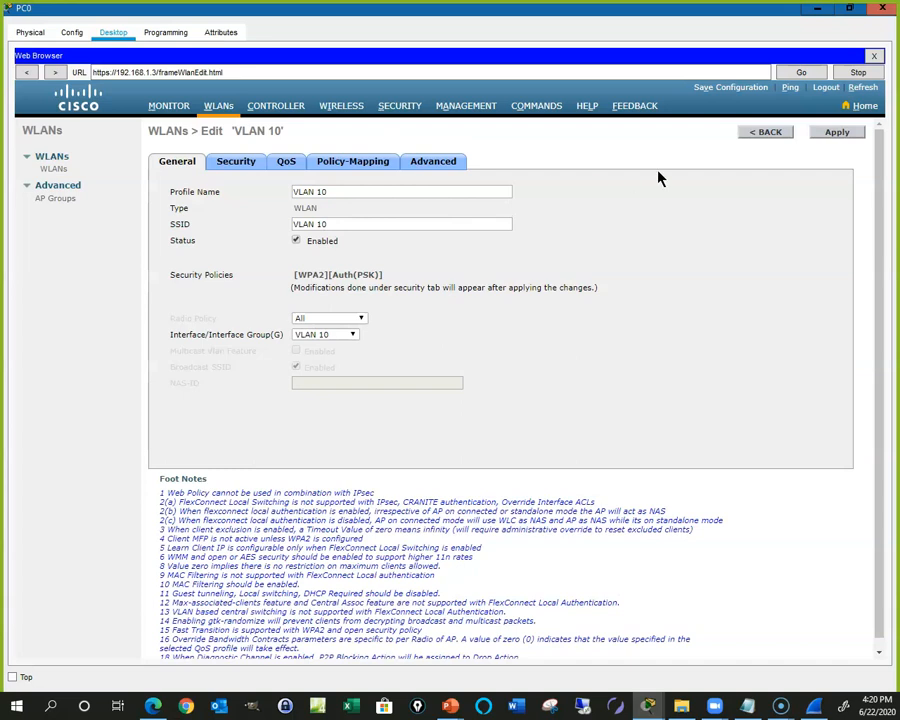
pyautogui.click(766, 133)
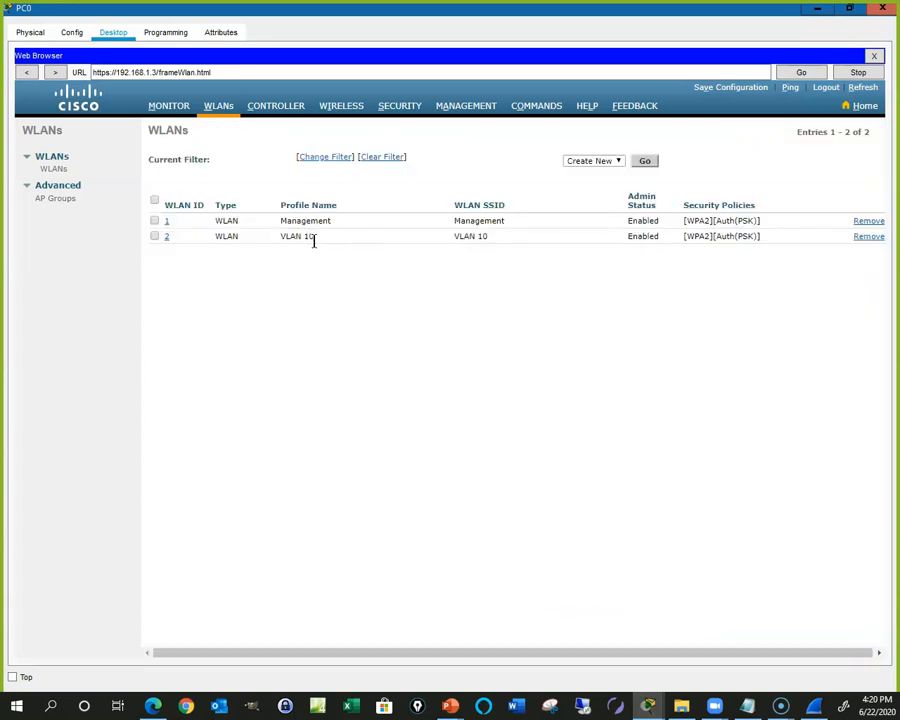
# Step: Add a WLAN with profile and SSID 'VLAN 20' and assign it the VLAN 20 interface
pyautogui.click(646, 164)
pyautogui.click(311, 179)
pyautogui.write('VLAN 20')
pyautogui.press('Tab')
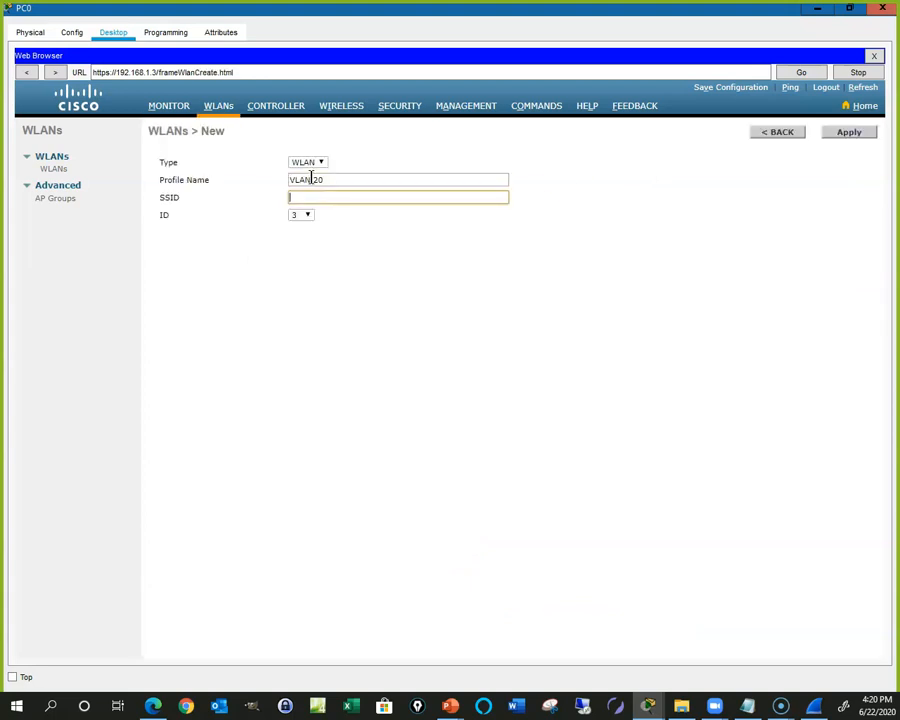
pyautogui.write('VLAN 20')
pyautogui.click(674, 211)
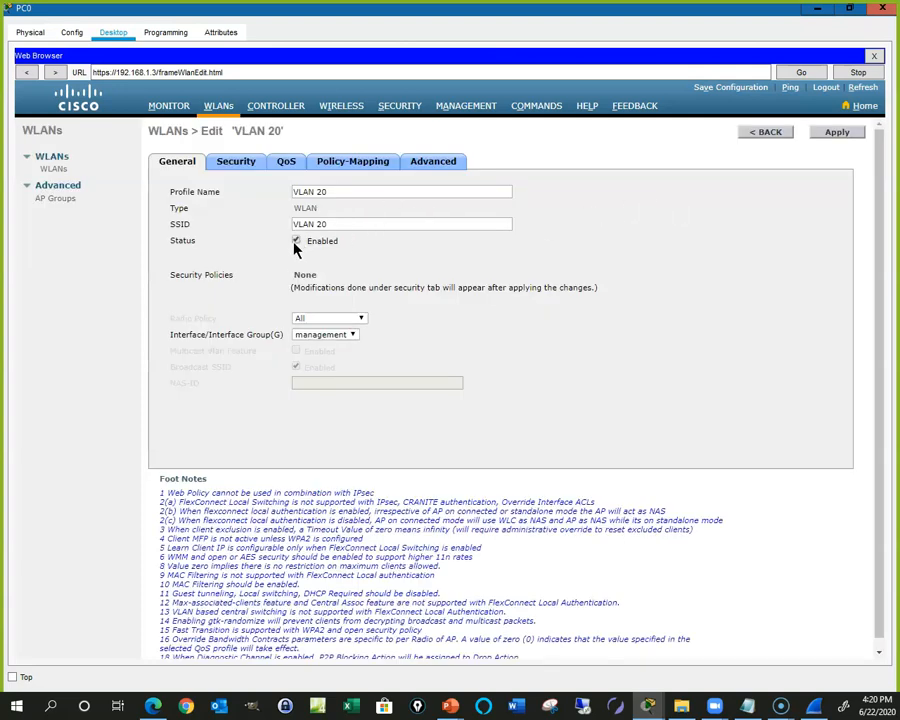
pyautogui.click(350, 336)
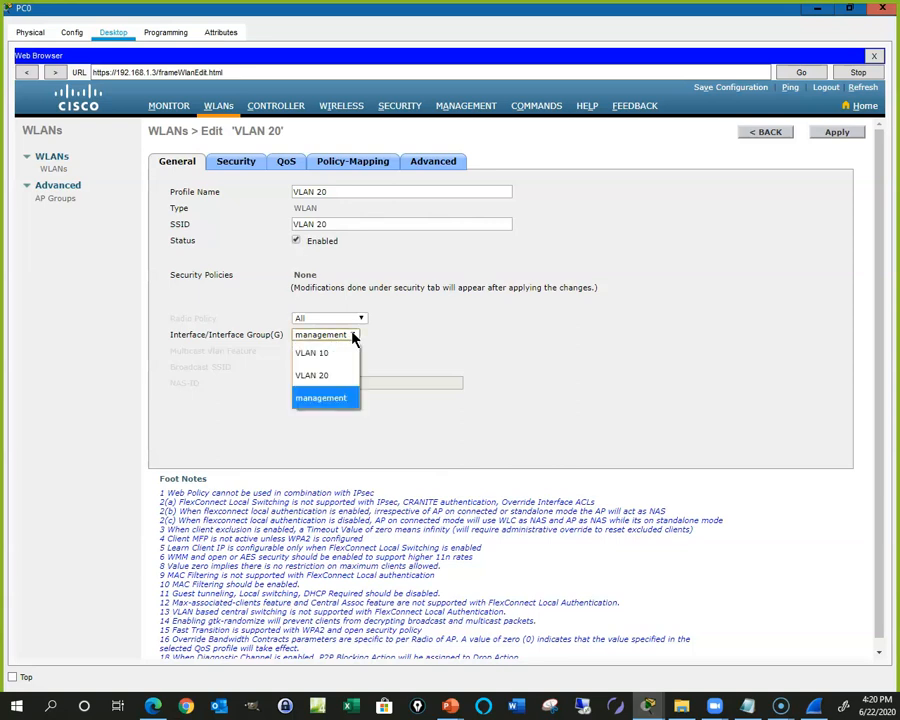
pyautogui.click(344, 379)
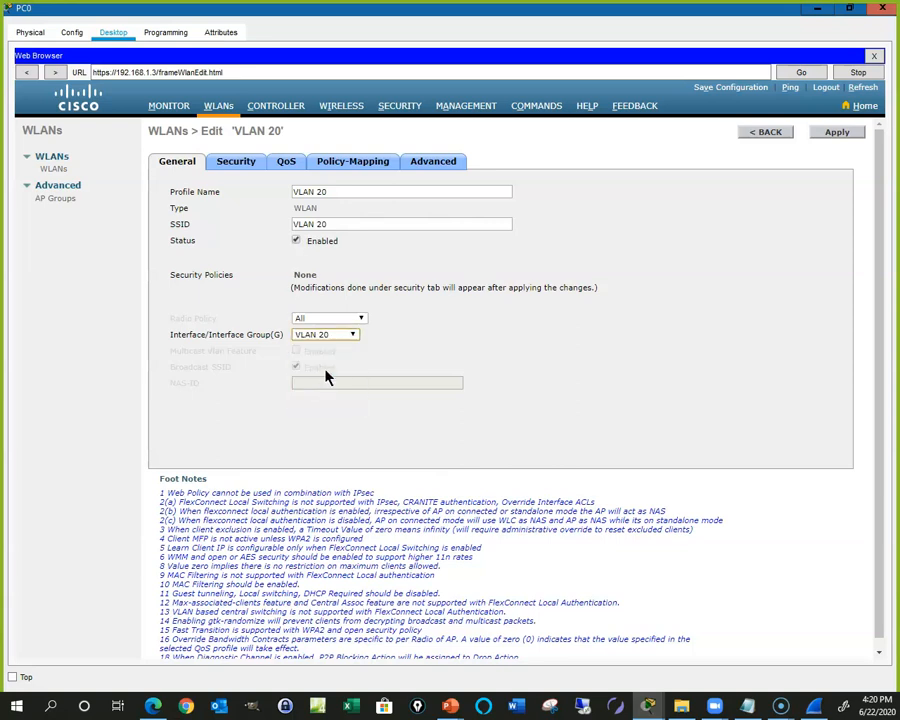
pyautogui.click(330, 224)
# Step: Set VLAN 20's Layer 2 security to WPA+WPA2 with WPA2 policy, PSK authentication, and the pre-shared key
pyautogui.click(244, 166)
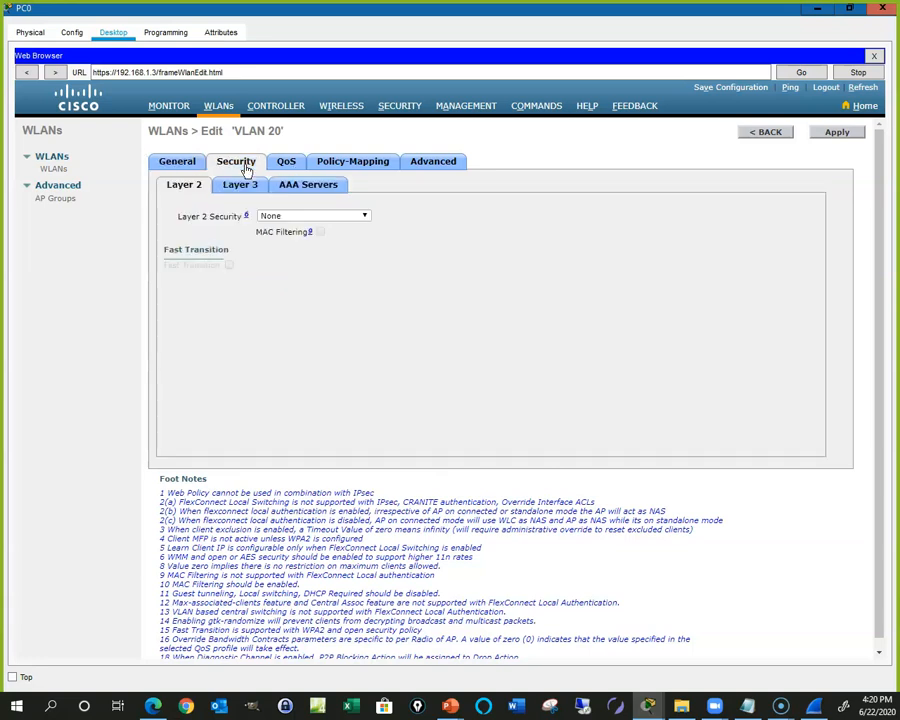
pyautogui.click(367, 217)
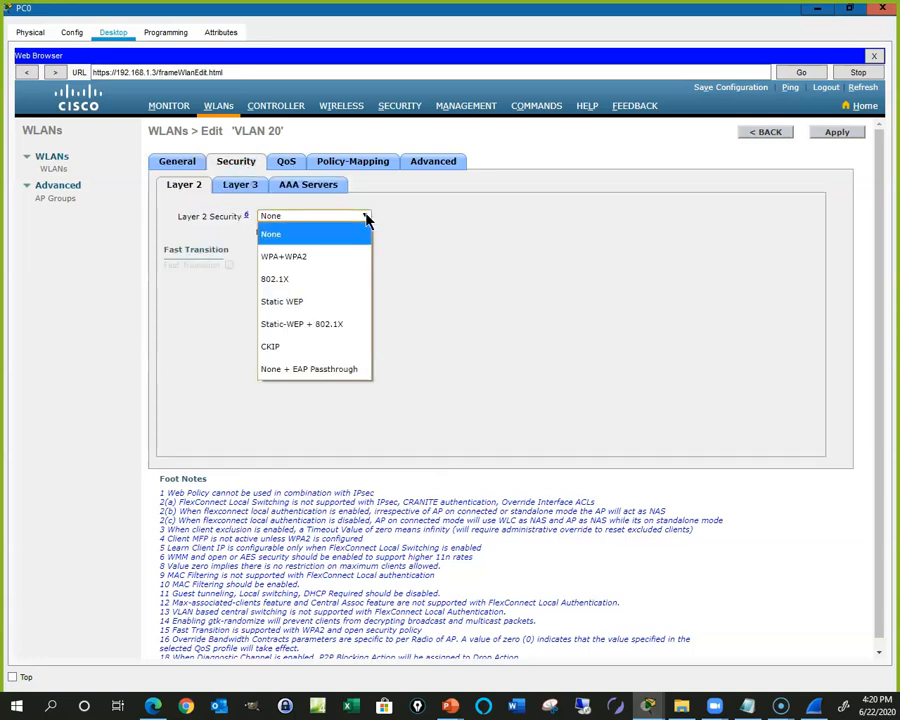
pyautogui.click(296, 257)
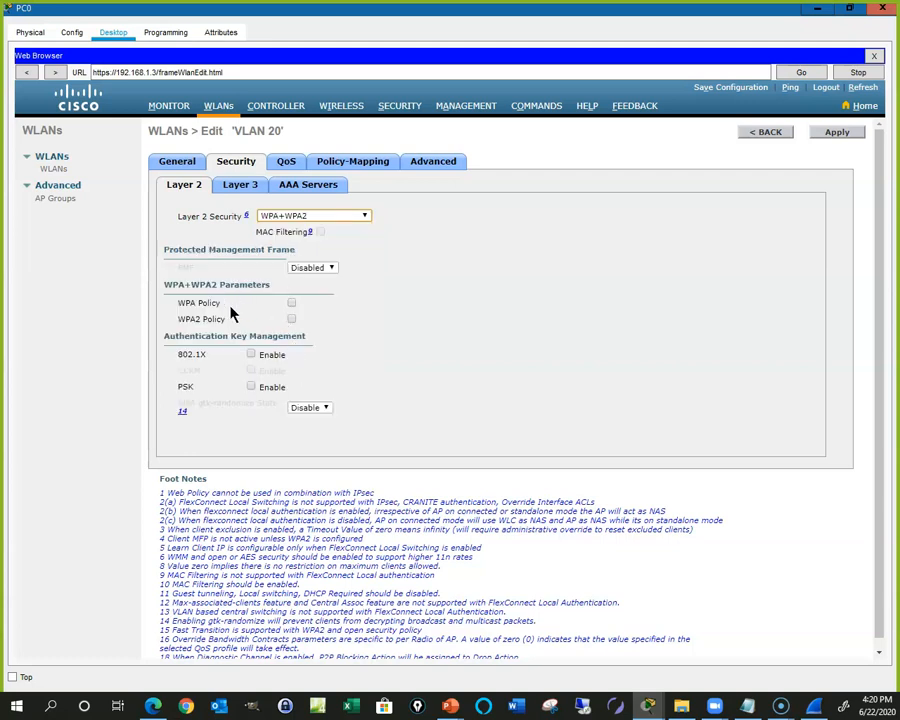
pyautogui.click(291, 318)
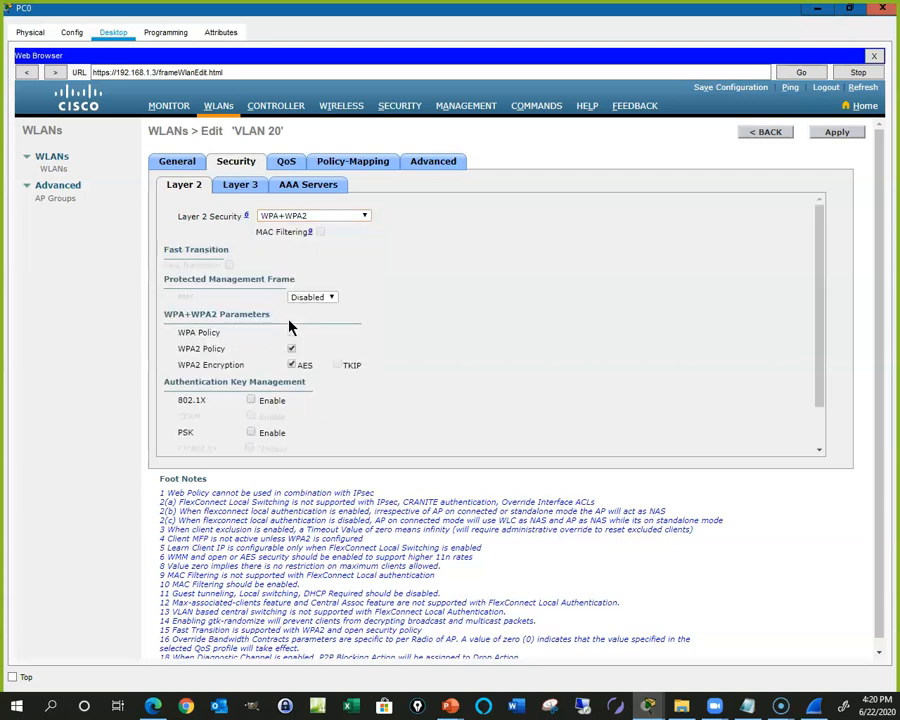
pyautogui.scroll(-1, 290, 415)
pyautogui.click(251, 405)
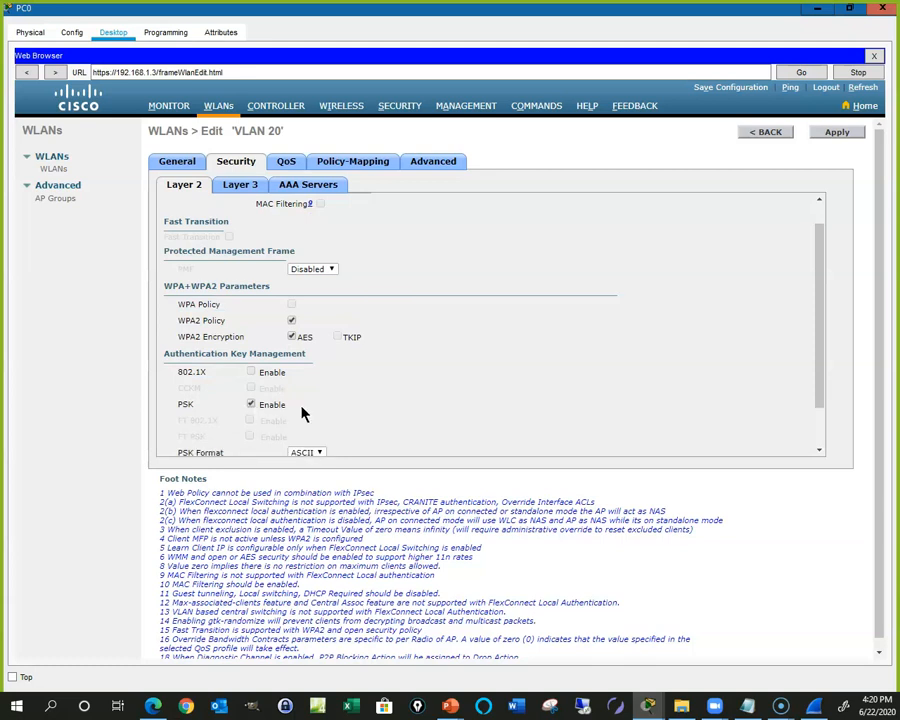
pyautogui.scroll(-2, 305, 415)
pyautogui.click(304, 417)
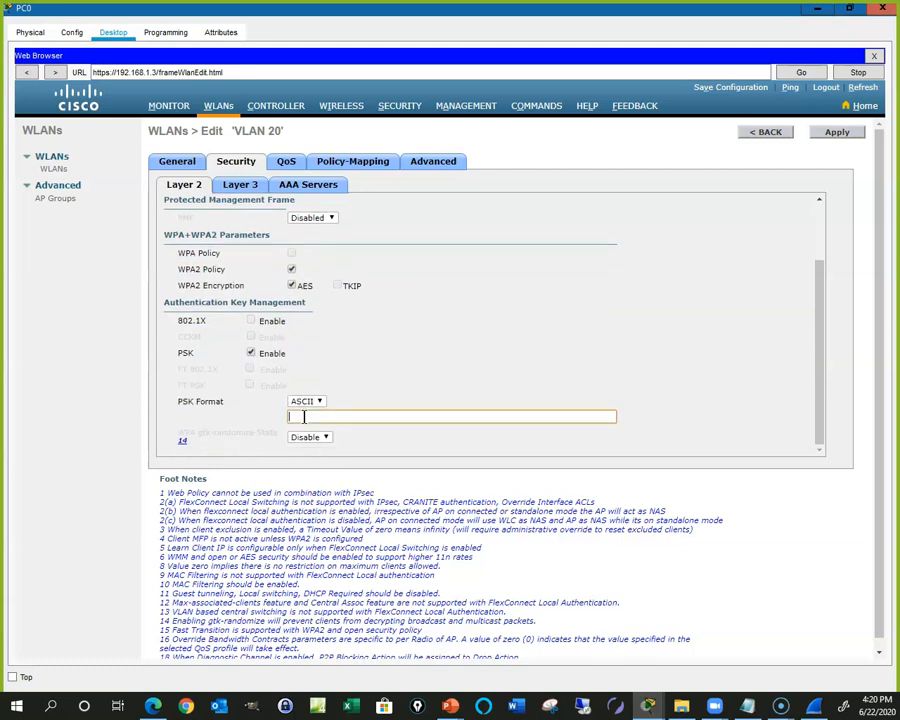
pyautogui.write('cisco123')
# Step: Enable FlexConnect Local Auth, apply the VLAN 20 WLAN, and minimize PC0's window
pyautogui.click(420, 163)
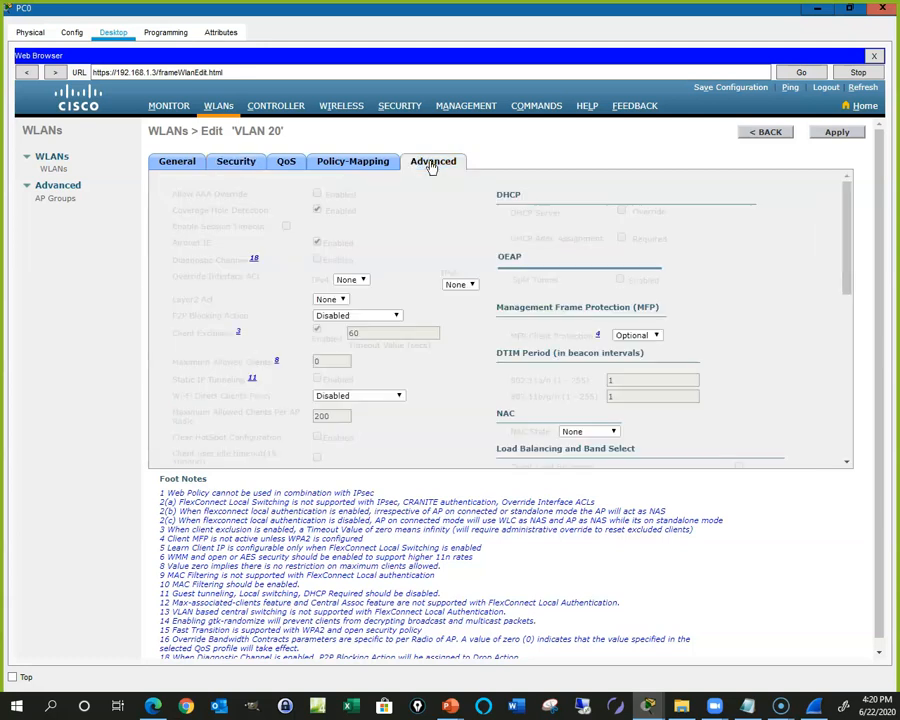
pyautogui.scroll(-6, 374, 317)
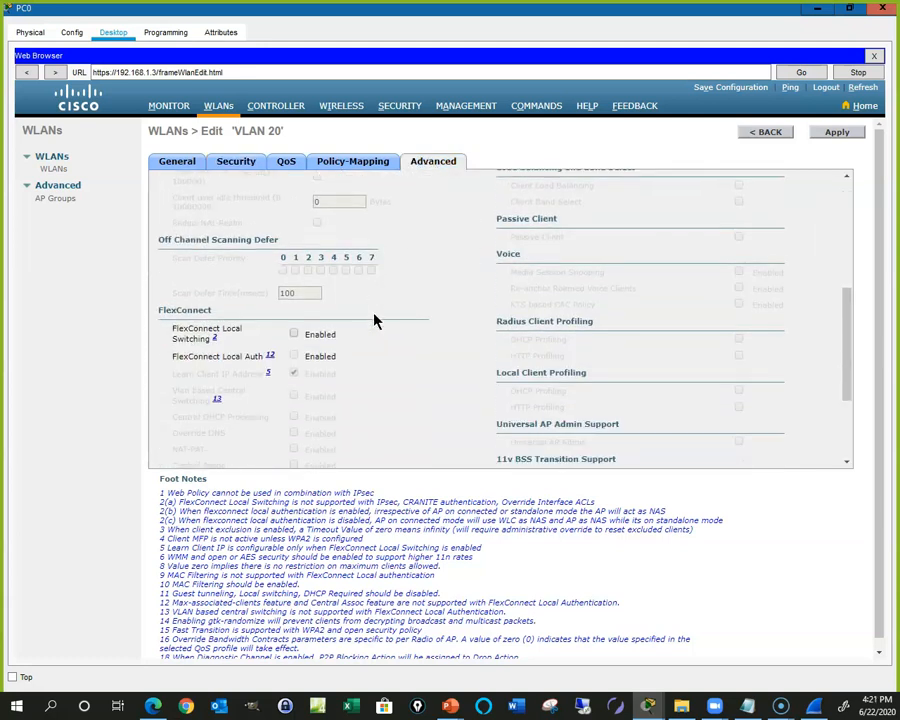
pyautogui.click(293, 299)
pyautogui.click(834, 135)
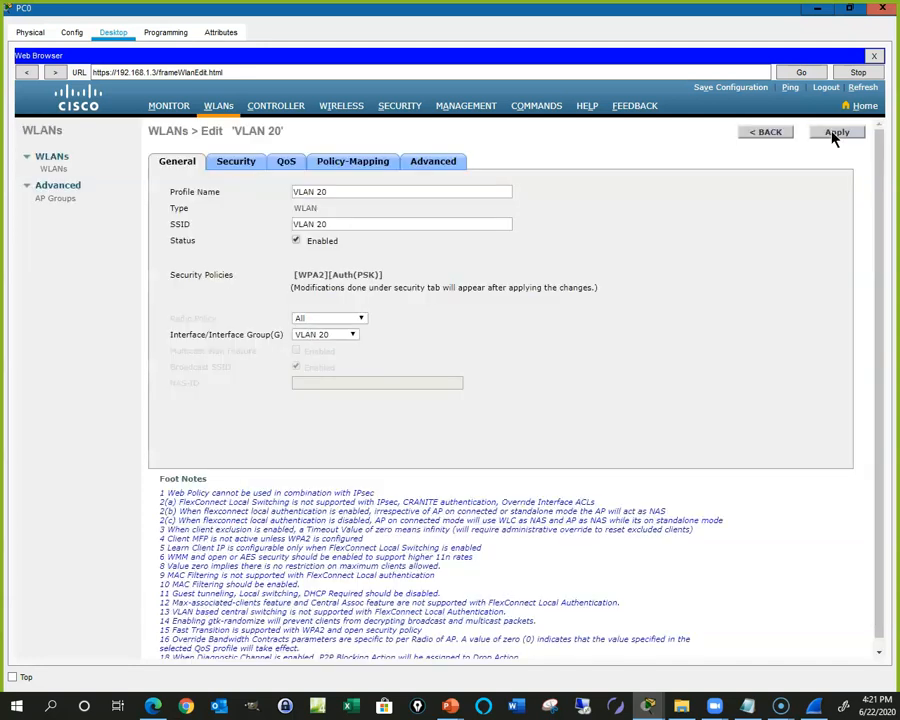
pyautogui.click(818, 12)
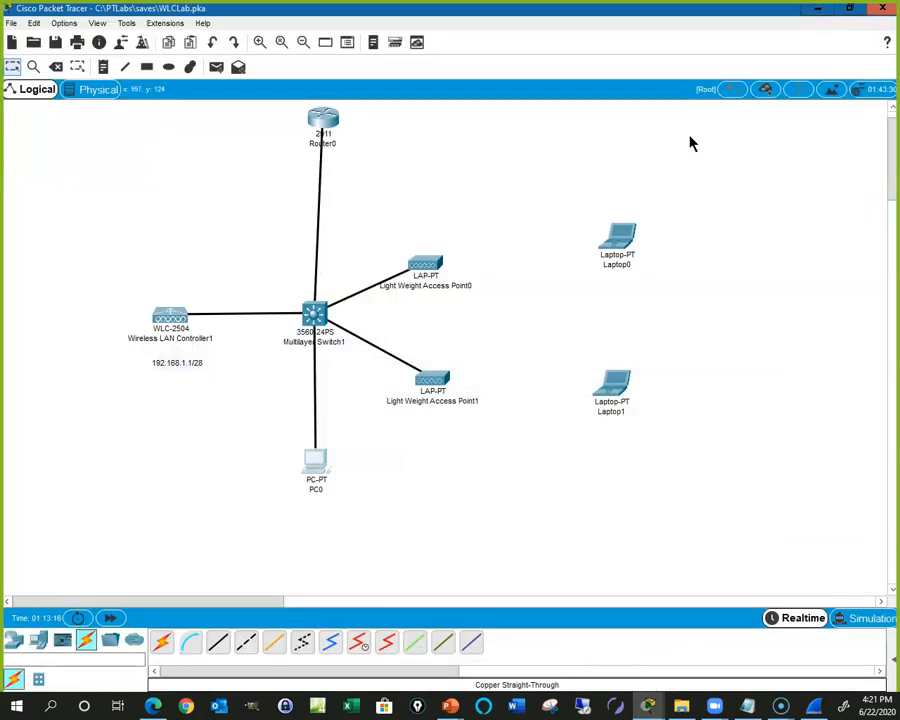
# Step: Open Laptop0 full screen and list available wireless networks in its PC Wireless app
pyautogui.click(618, 240)
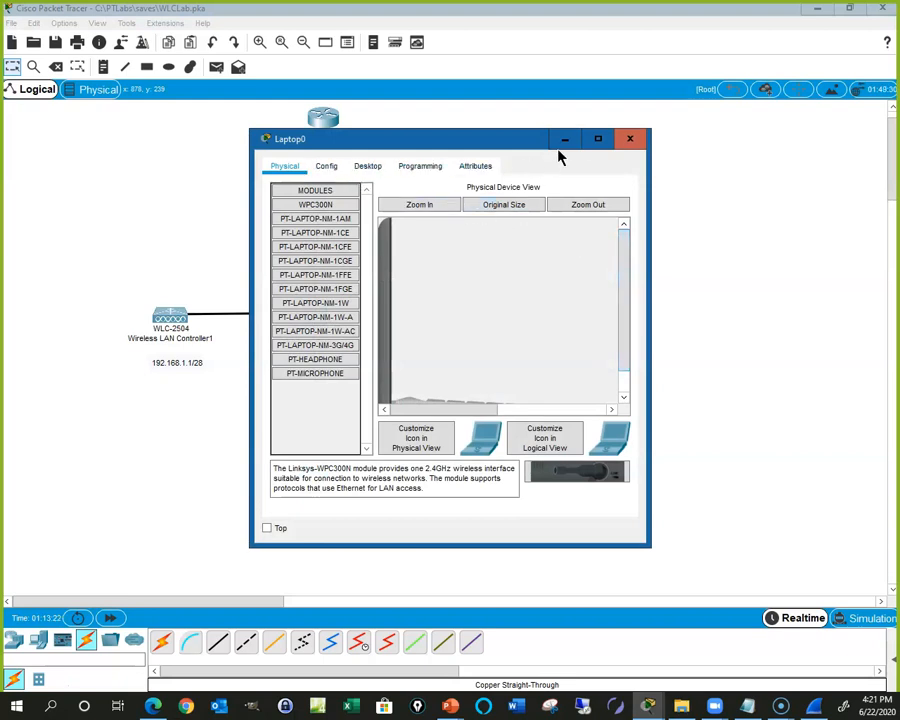
pyautogui.click(597, 140)
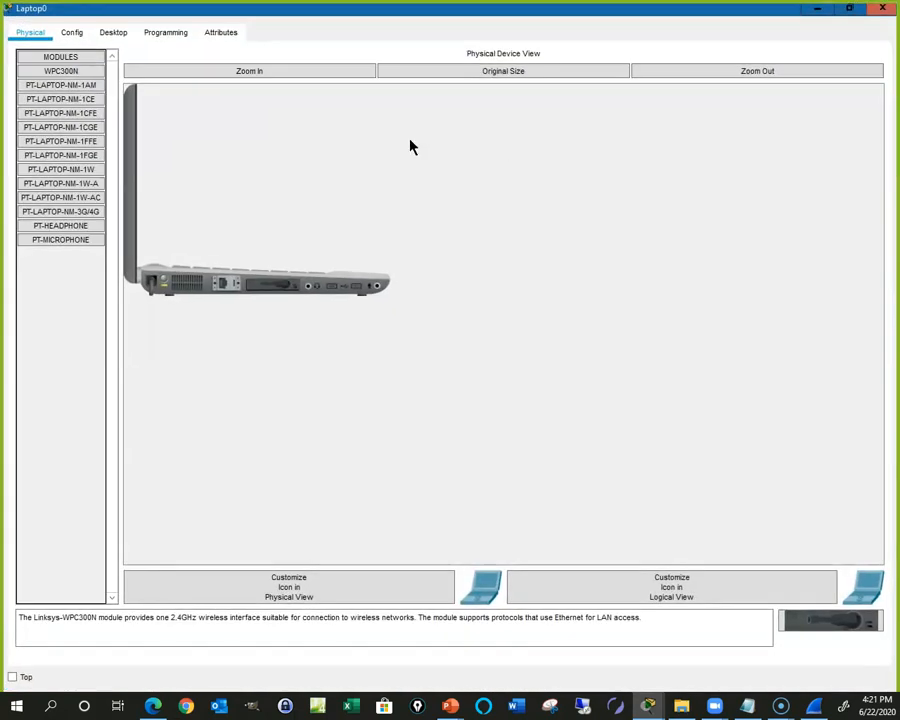
pyautogui.click(112, 33)
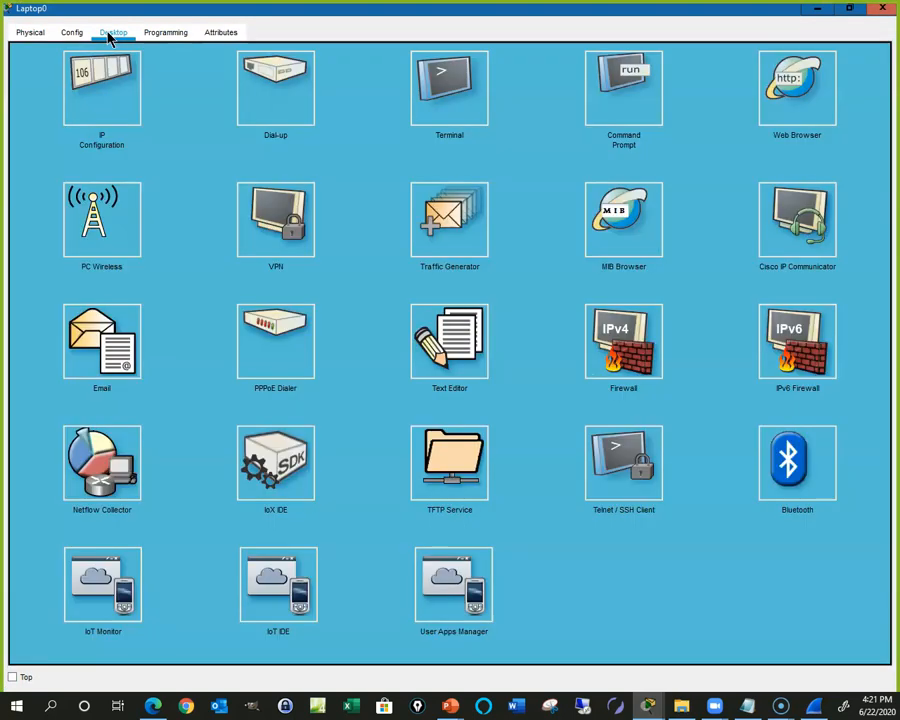
pyautogui.click(113, 243)
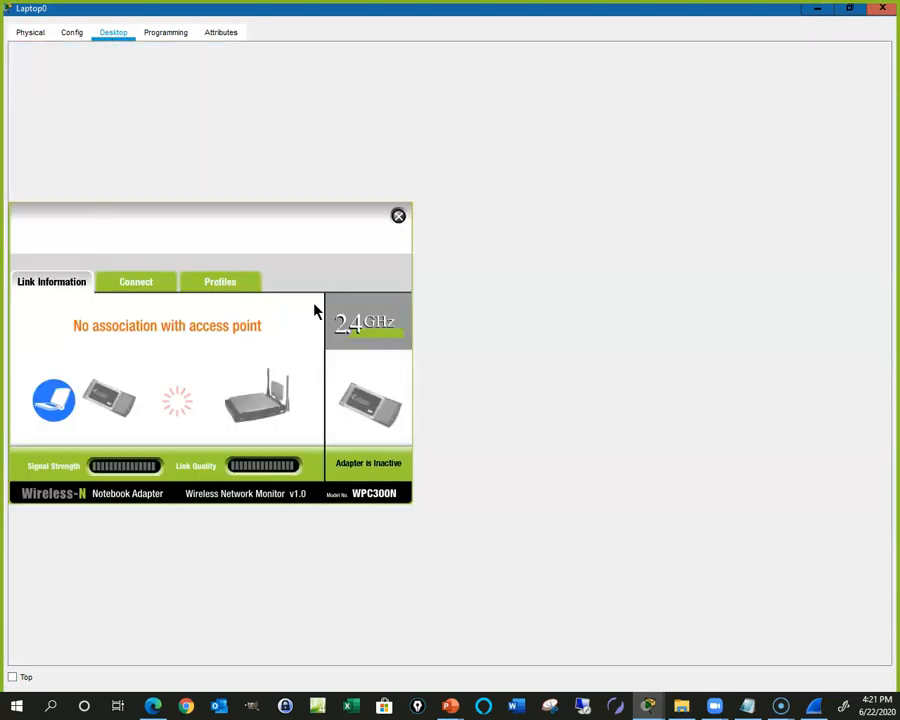
pyautogui.click(135, 281)
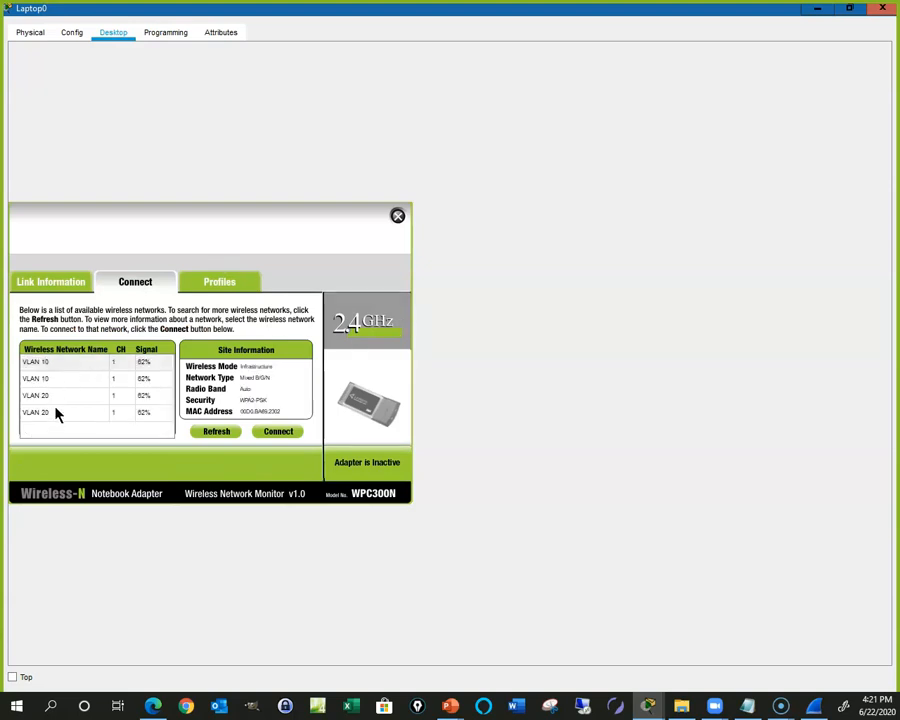
# Step: Join Laptop0 to the VLAN 10 network with its pre-shared key, then reopen Laptop0
pyautogui.click(45, 365)
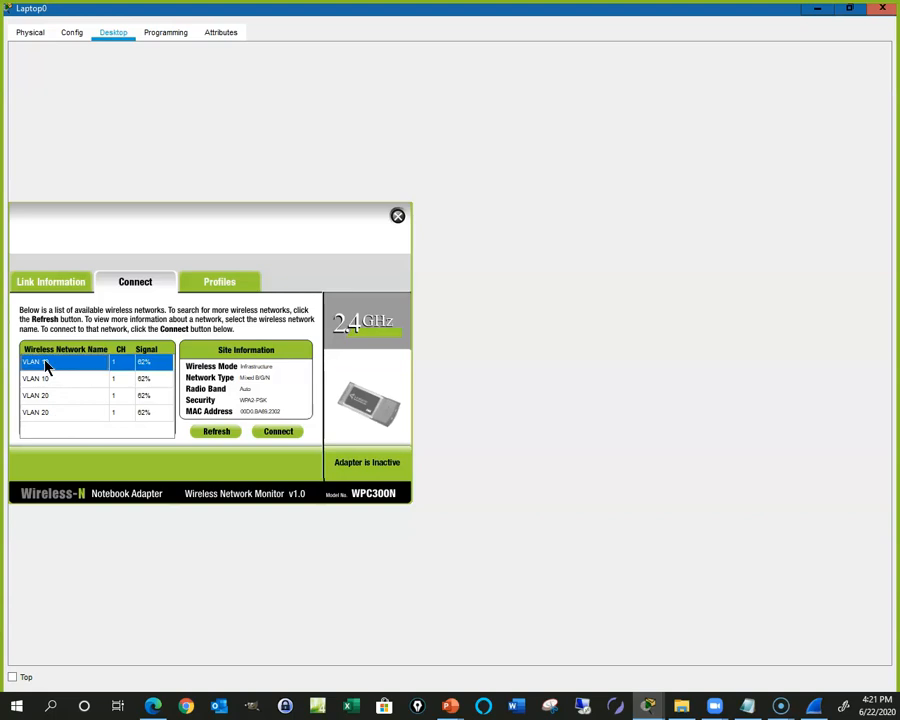
pyautogui.click(279, 433)
pyautogui.click(115, 368)
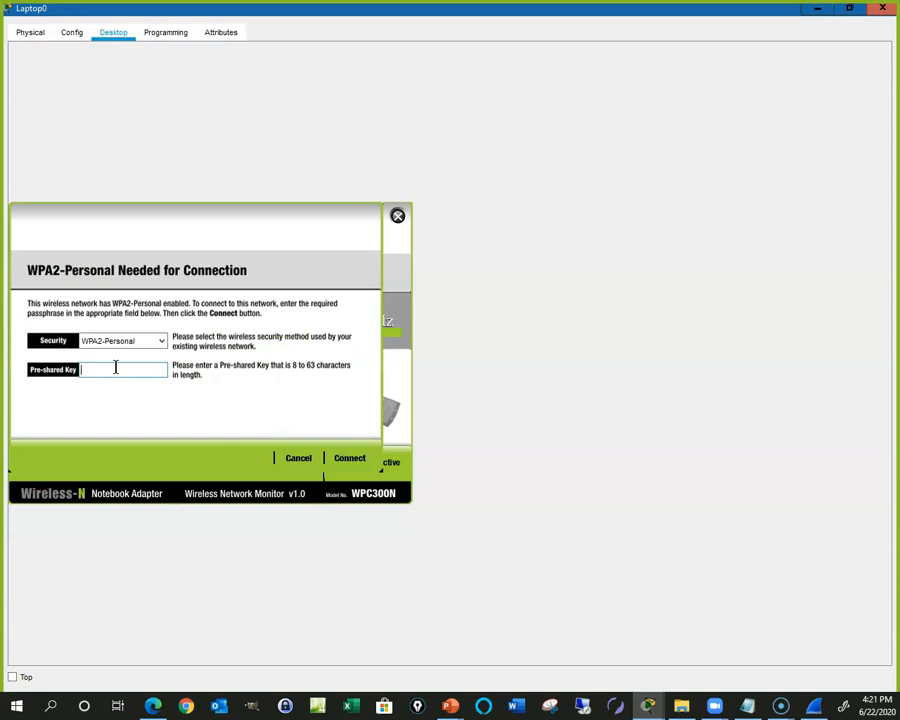
pyautogui.write('Password10')
pyautogui.press('Return')
pyautogui.click(396, 214)
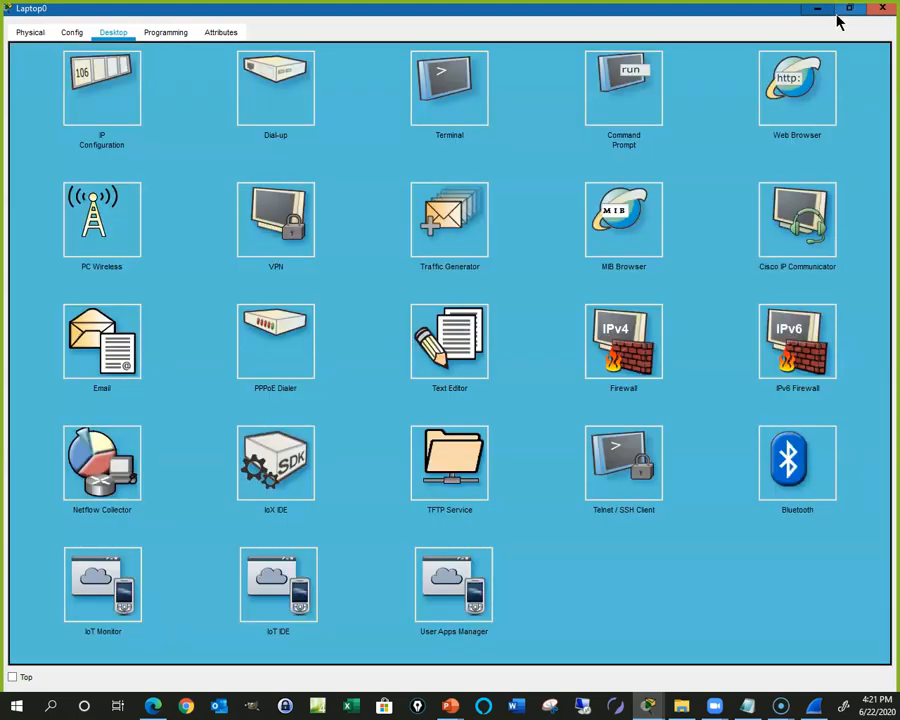
pyautogui.click(882, 8)
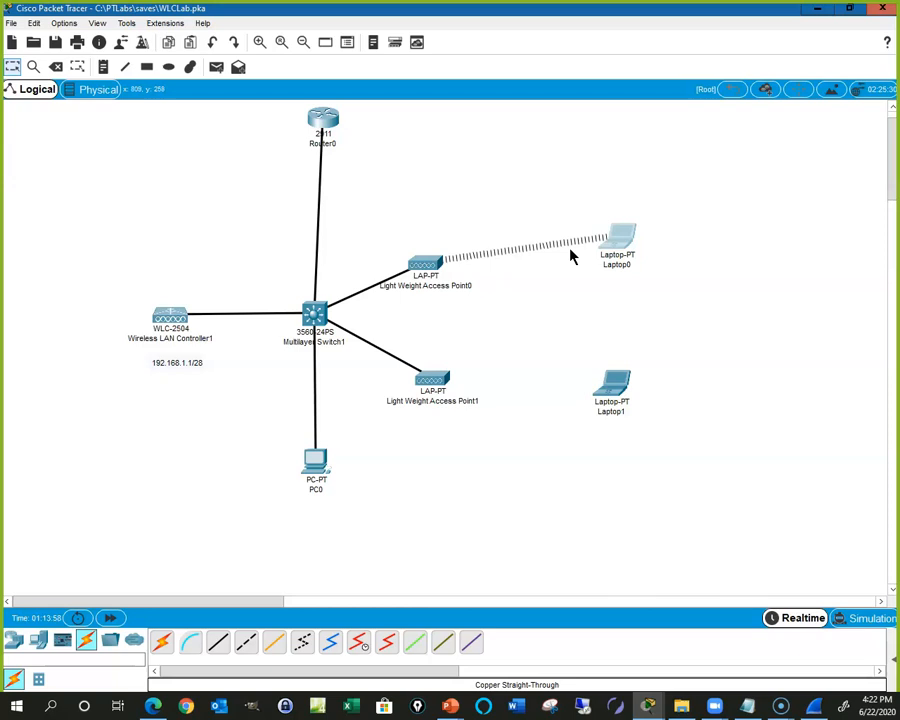
pyautogui.click(620, 240)
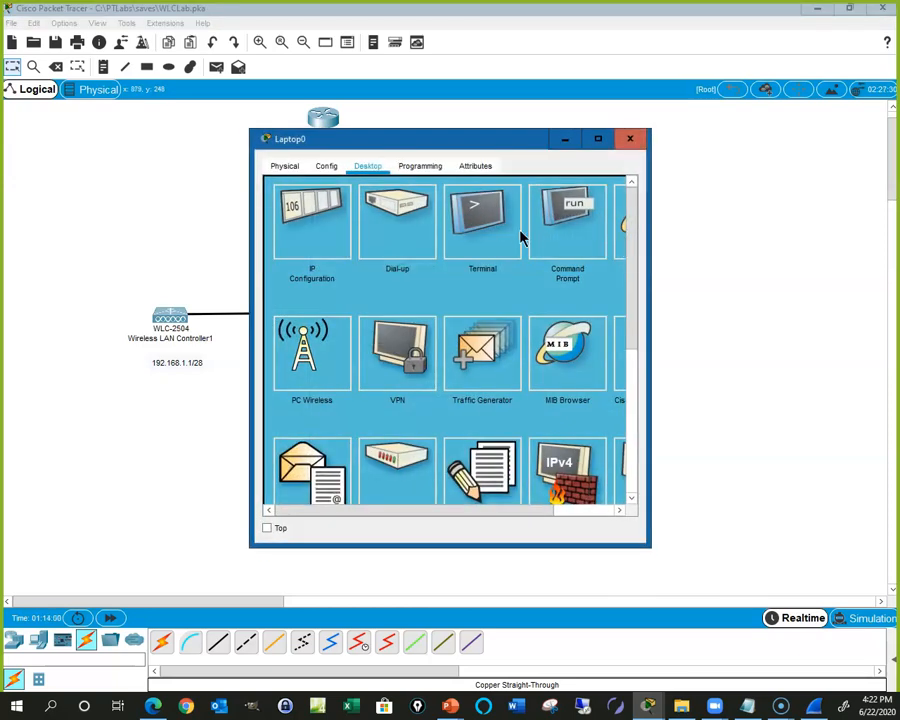
# Step: Run ipconfig on Laptop0, check the 192.168.10.21 address and 192.168.10.1 gateway, then close
pyautogui.click(574, 236)
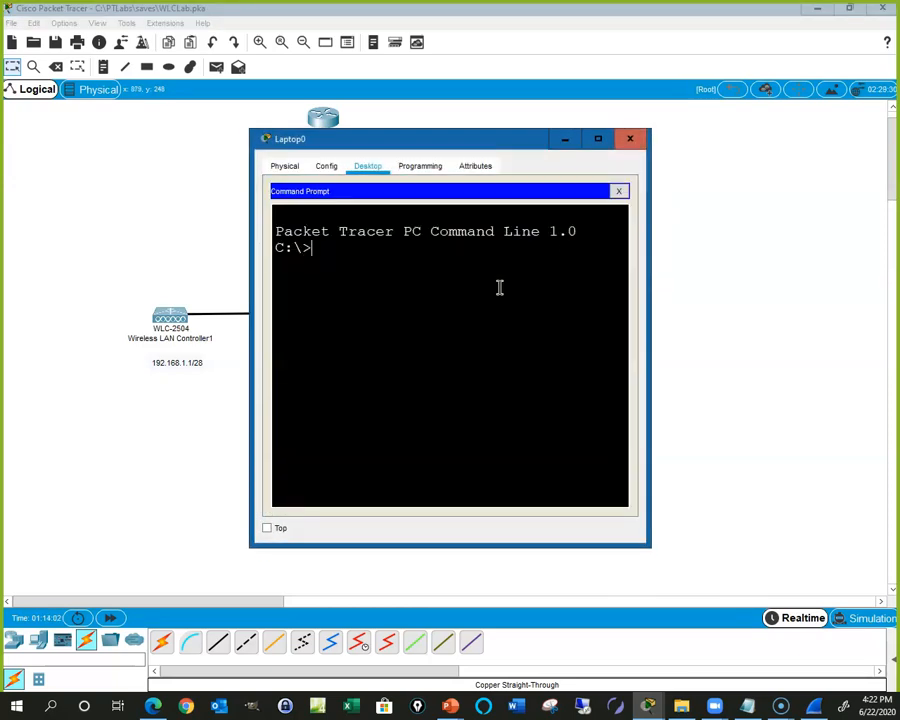
pyautogui.write('ipconfig')
pyautogui.press('Return')
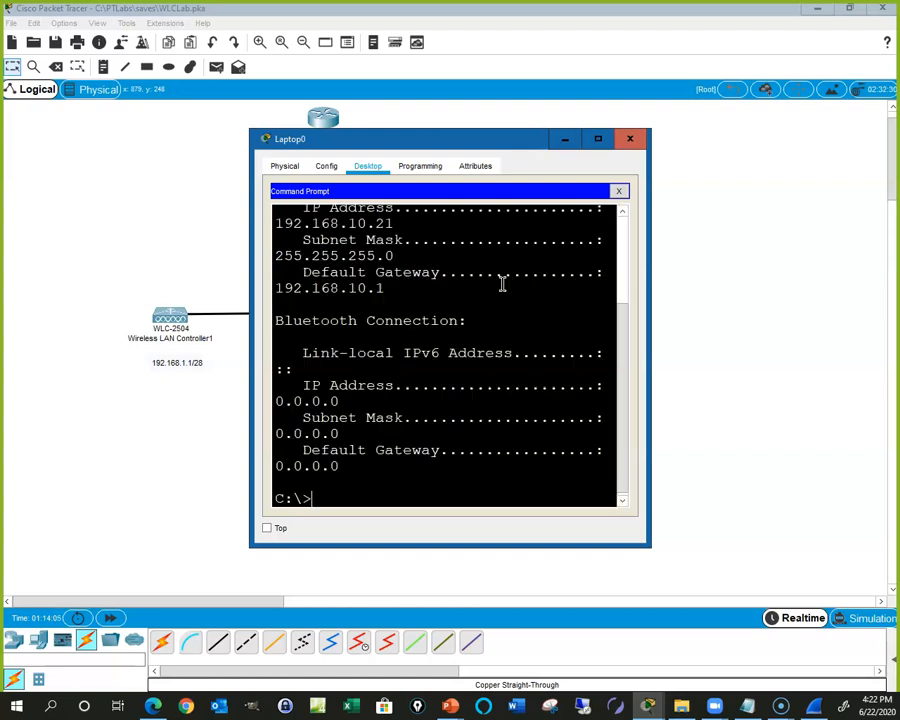
pyautogui.doubleClick(447, 139)
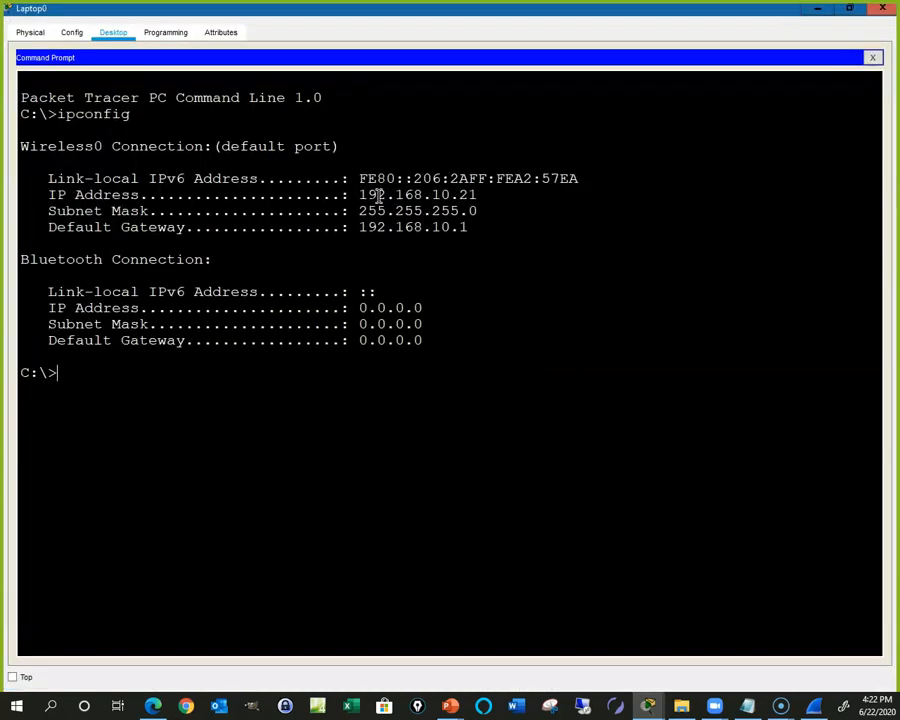
pyautogui.moveTo(361, 195)
pyautogui.mouseDown()
pyautogui.moveTo(484, 195)
pyautogui.moveTo(360, 195)
pyautogui.mouseUp()
pyautogui.click(484, 195)
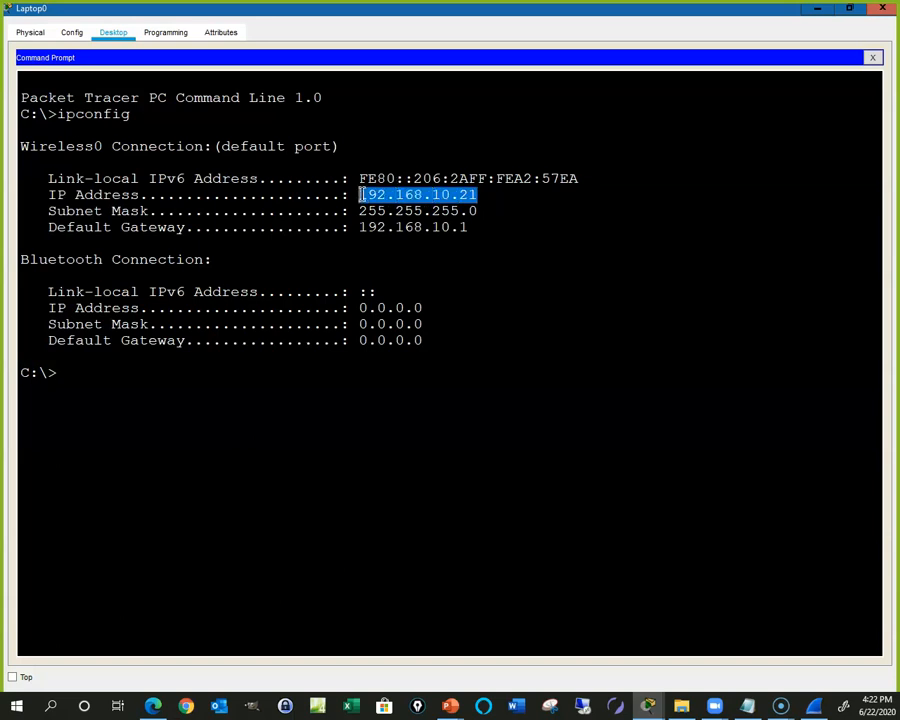
pyautogui.click(882, 8)
# Step: Open Laptop1 full screen and list available wireless networks in its PC Wireless app
pyautogui.click(614, 390)
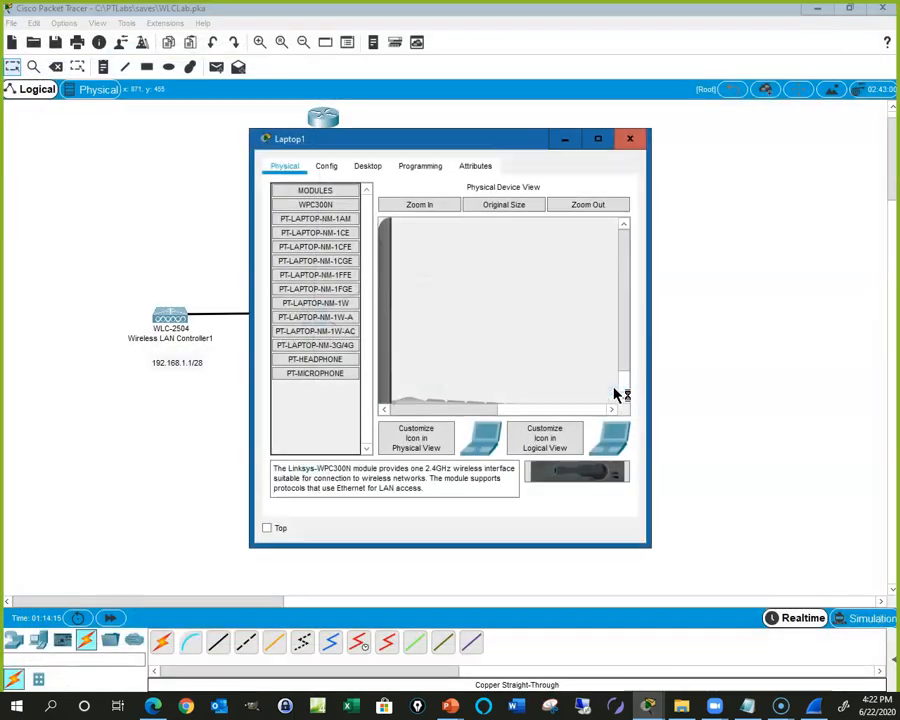
pyautogui.click(368, 168)
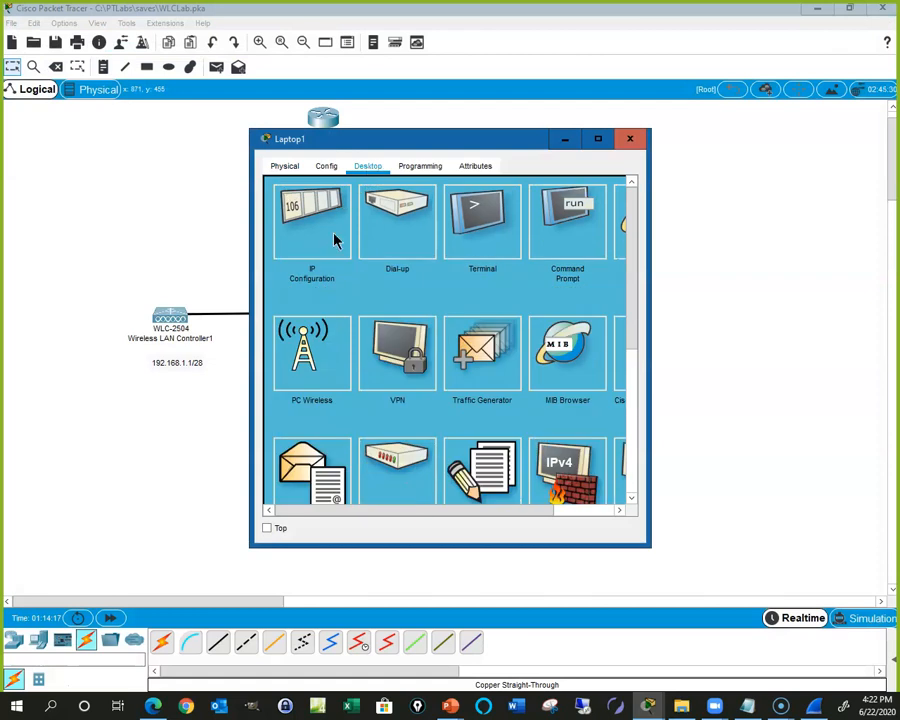
pyautogui.click(323, 342)
pyautogui.click(597, 139)
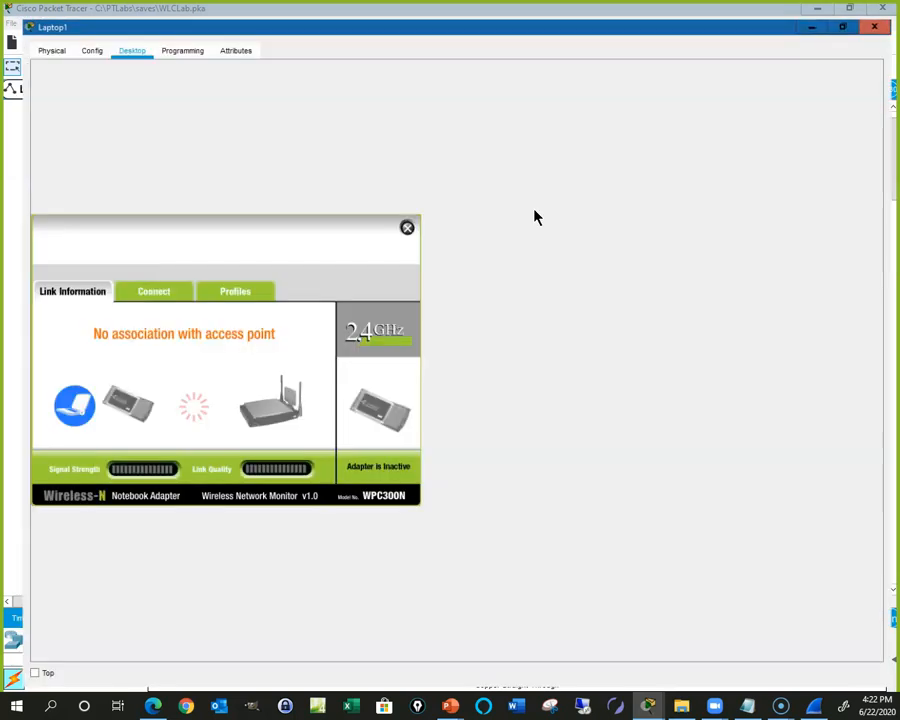
pyautogui.click(140, 283)
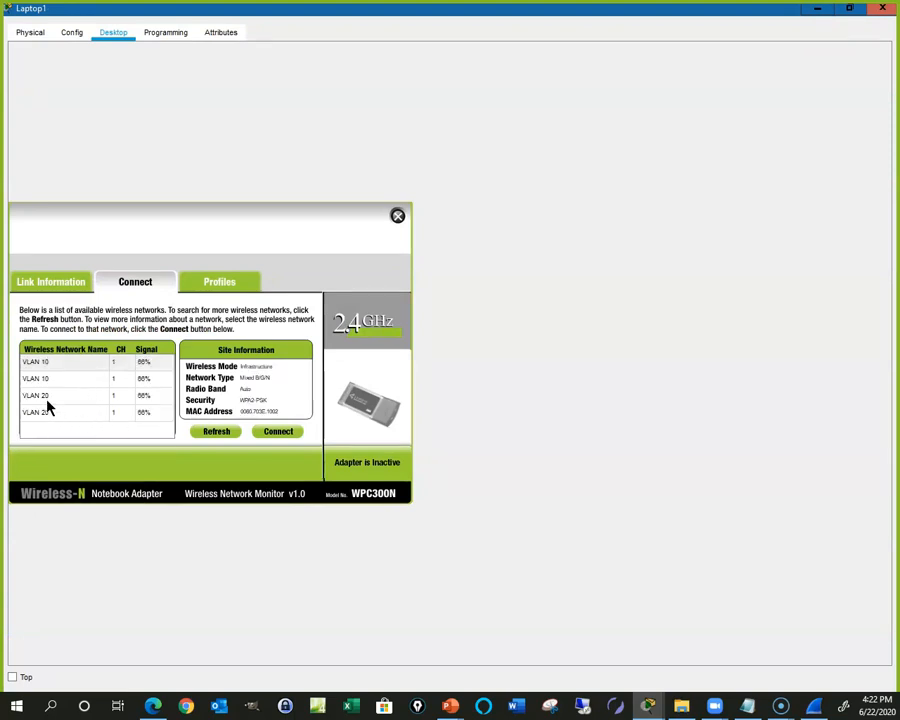
# Step: Connect Laptop1 to the VLAN 20 network with its pre-shared key, then reopen Laptop1
pyautogui.click(47, 396)
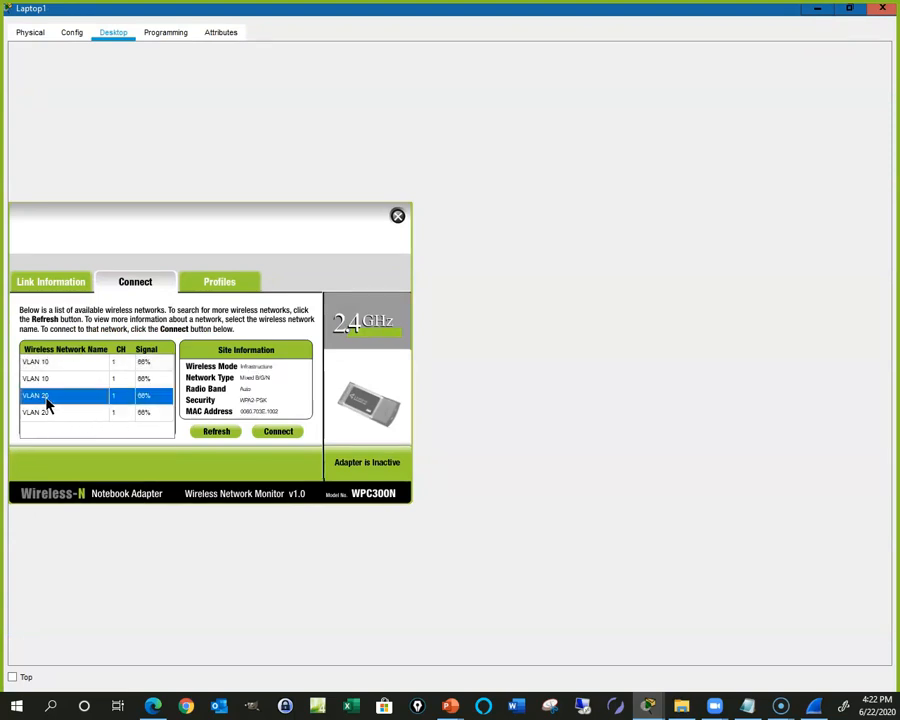
pyautogui.click(217, 434)
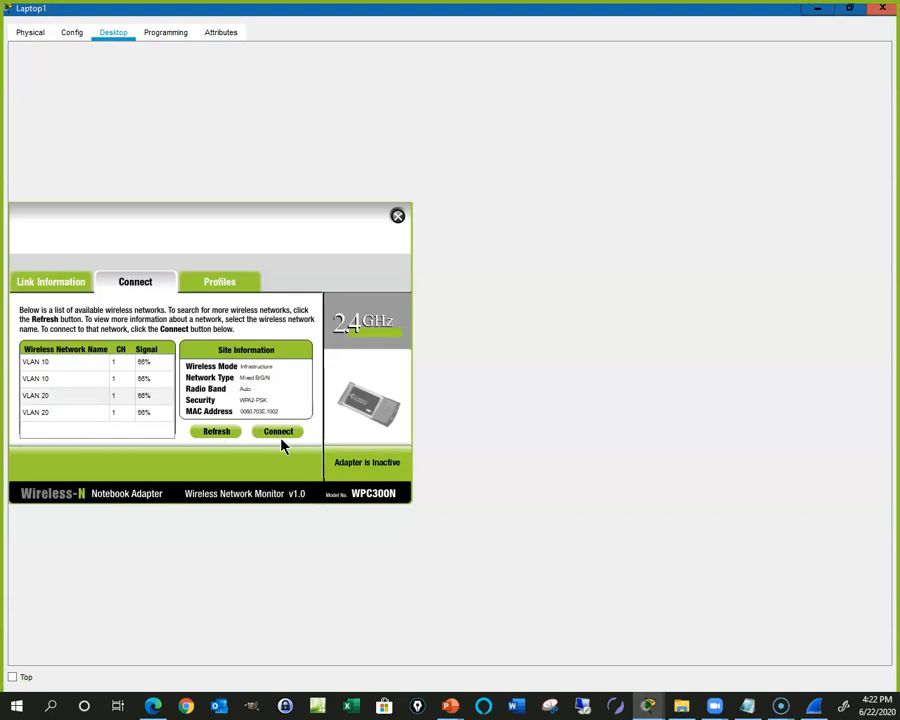
pyautogui.click(281, 438)
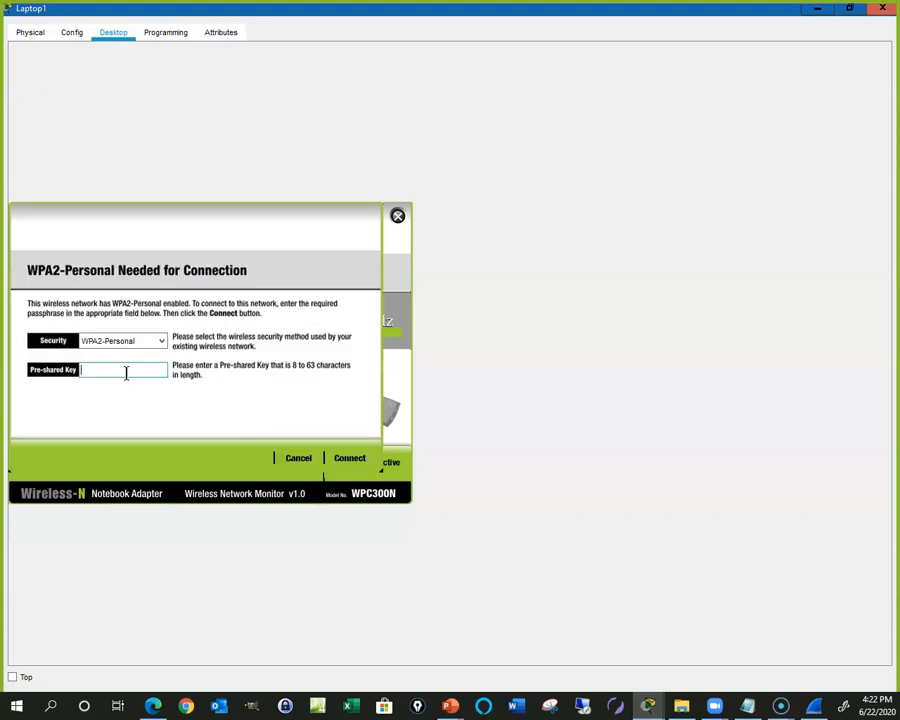
pyautogui.write('Password20')
pyautogui.click(348, 459)
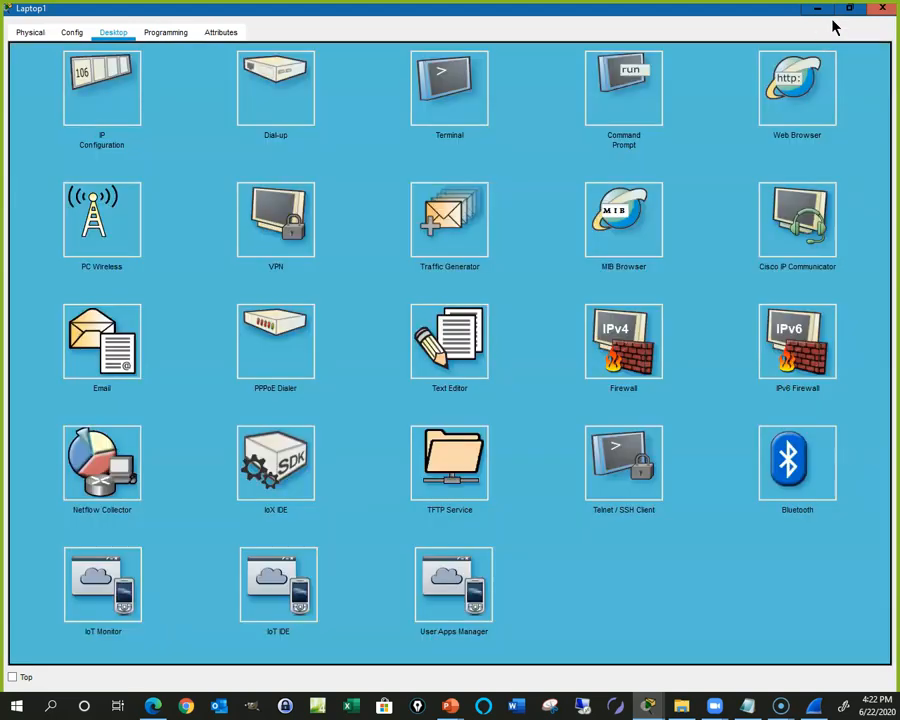
pyautogui.click(883, 12)
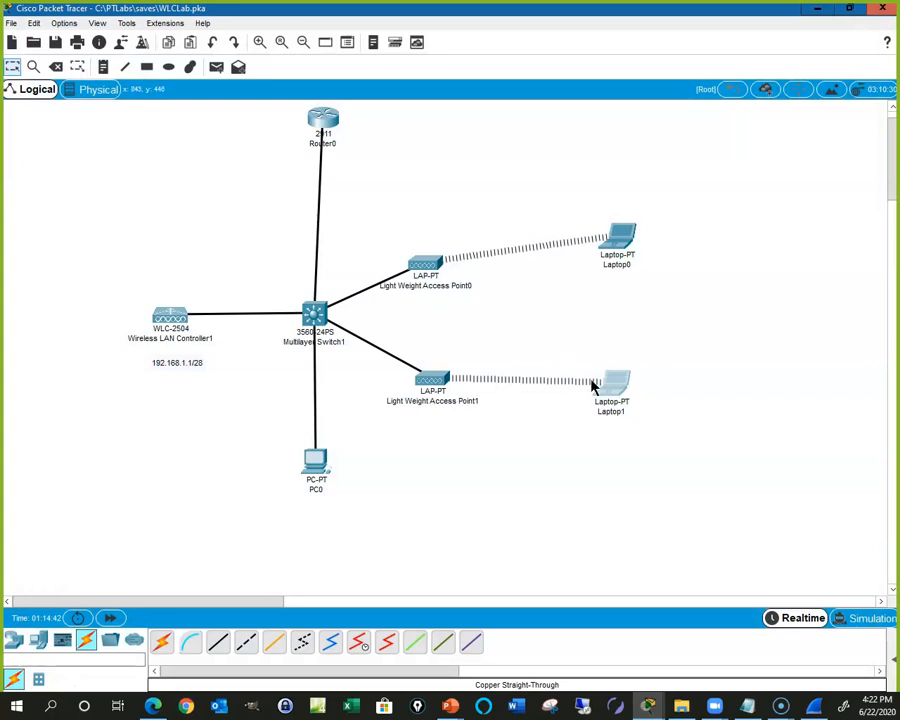
pyautogui.click(614, 393)
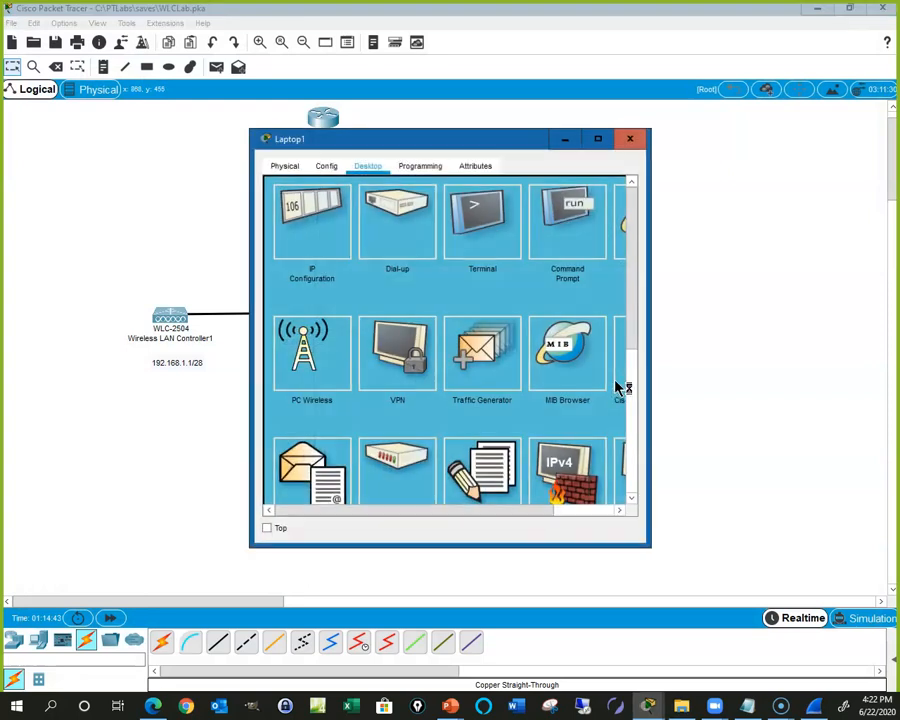
# Step: Run ipconfig in Laptop1's Command Prompt to confirm its address 192.168.20.21
pyautogui.click(597, 139)
pyautogui.click(655, 118)
pyautogui.write('ipconfig')
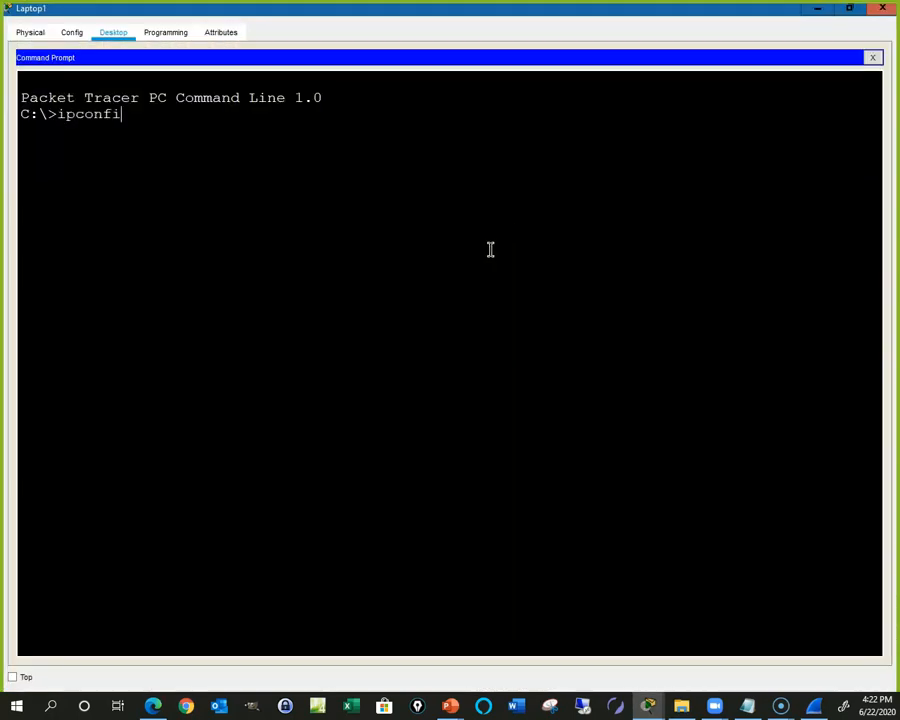
pyautogui.press('Return')
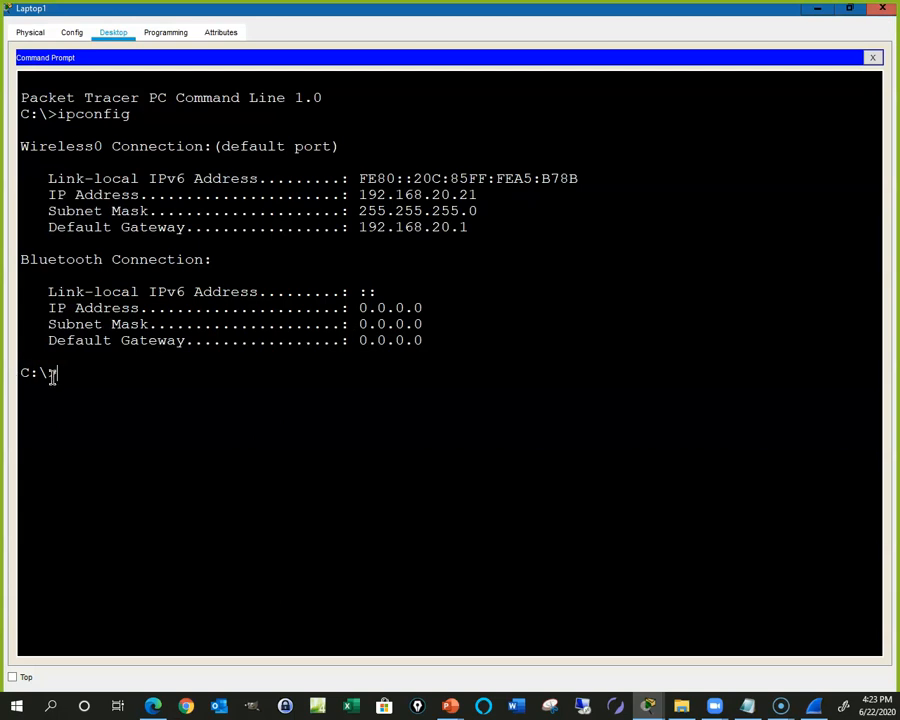
# Step: Ping 192.168.10.1 and Laptop0 at 192.168.10.21, then close Laptop1's window
pyautogui.write('ping 192.168.10.1')
pyautogui.press('Return')
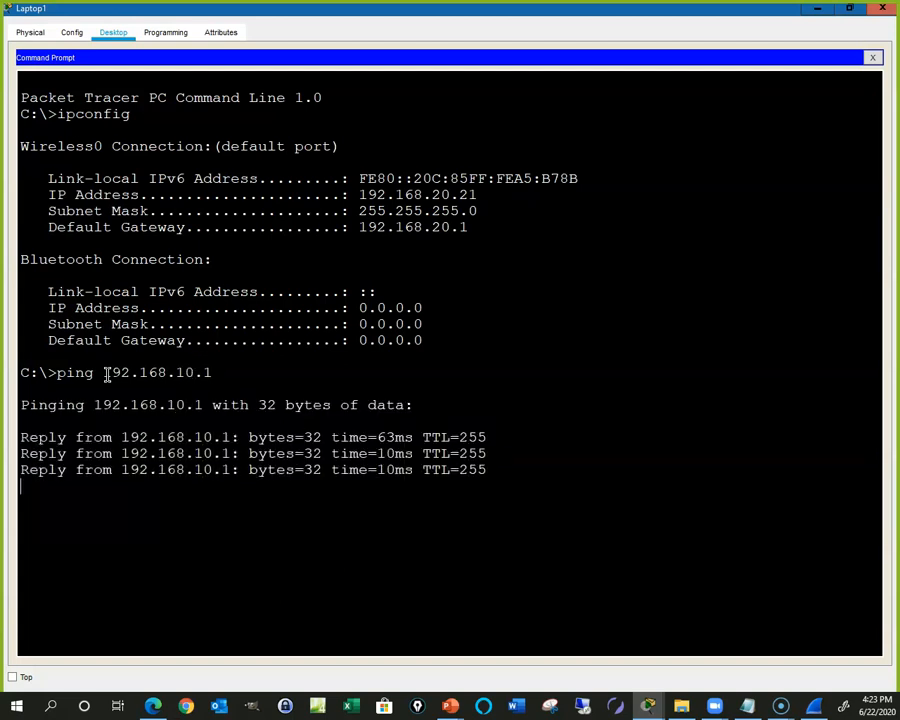
pyautogui.press('Up')
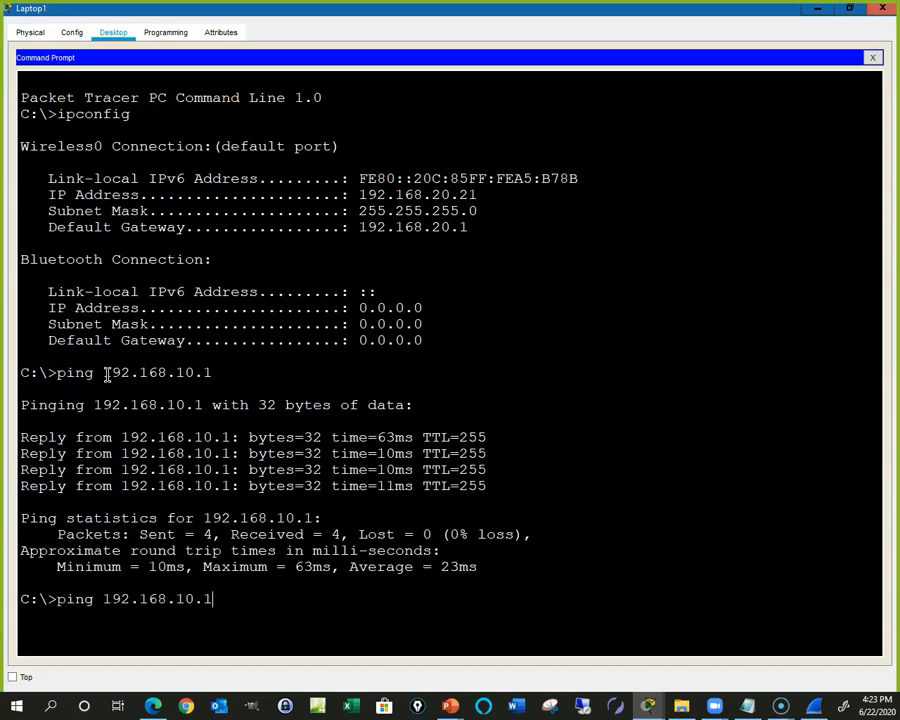
pyautogui.press('BackSpace')
pyautogui.write('21')
pyautogui.press('Return')
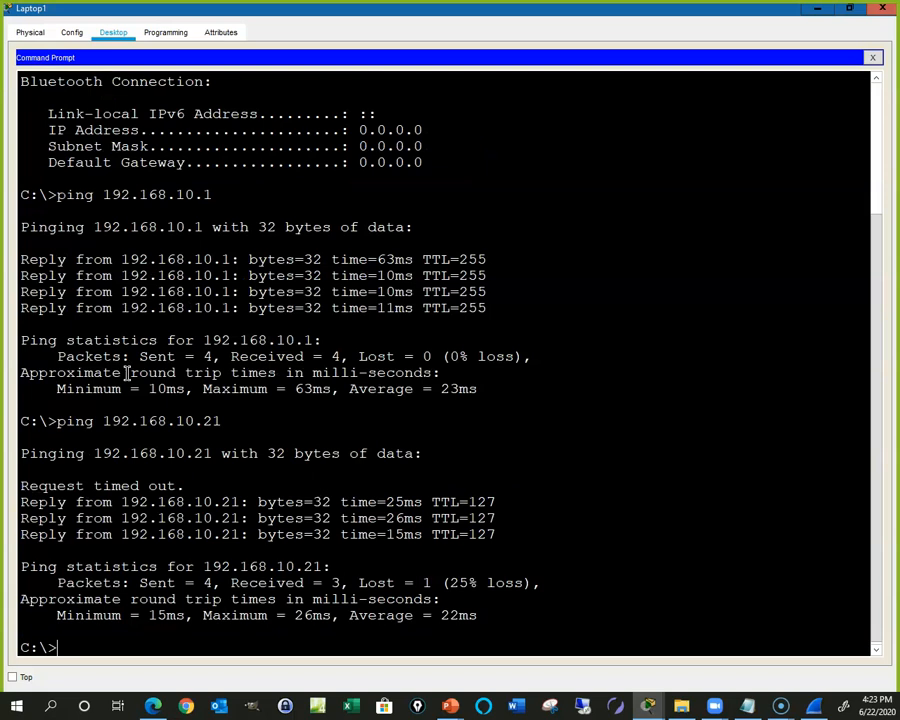
pyautogui.click(883, 9)
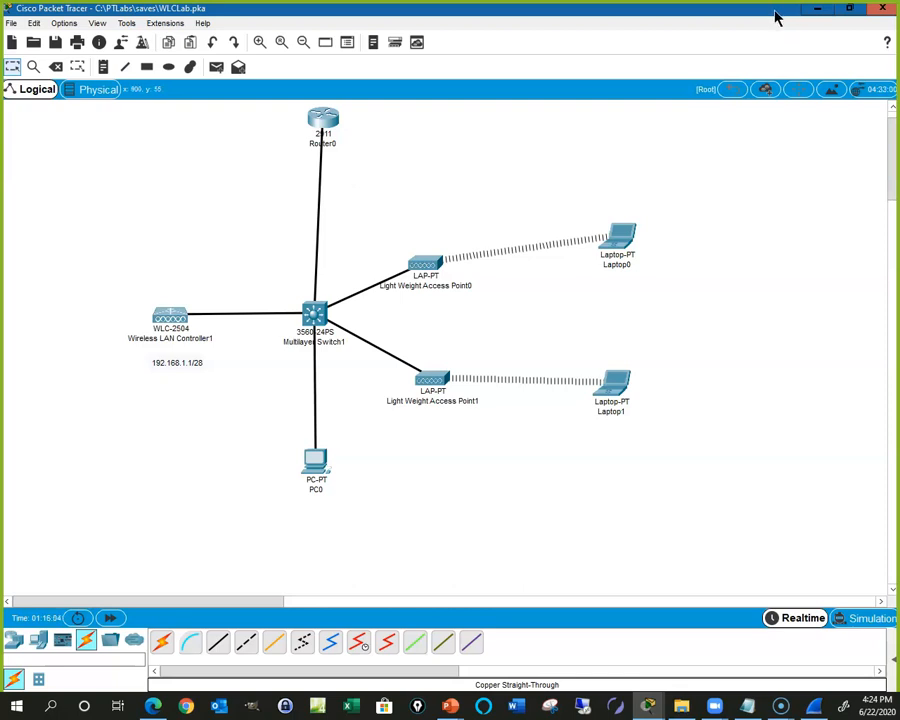
# Step: Switch to the slideshow, review the maximized PT Activity instructions, then close them
pyautogui.click(817, 9)
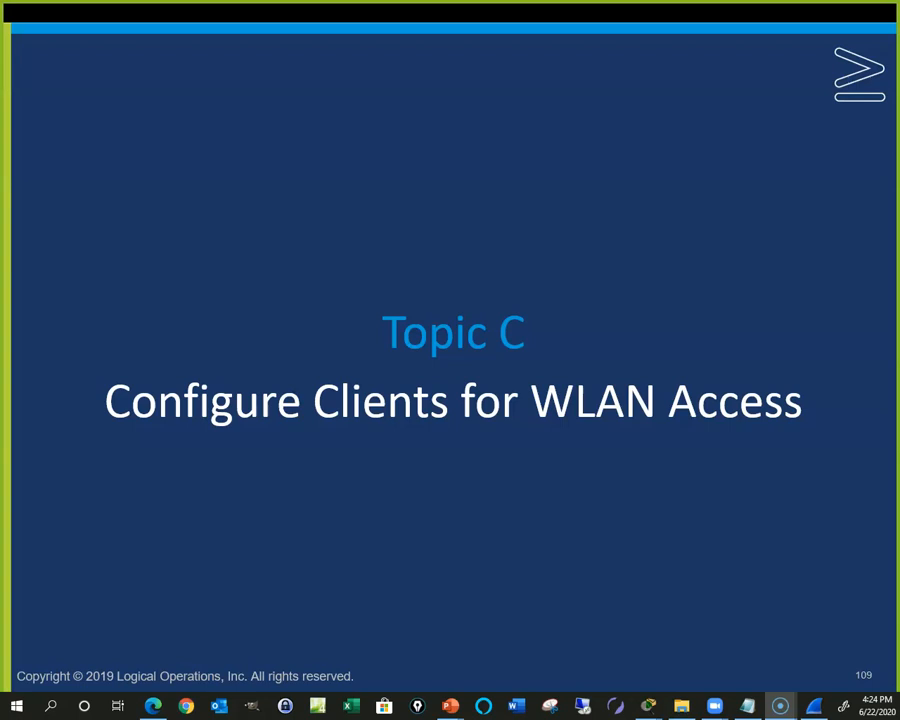
pyautogui.click(648, 706)
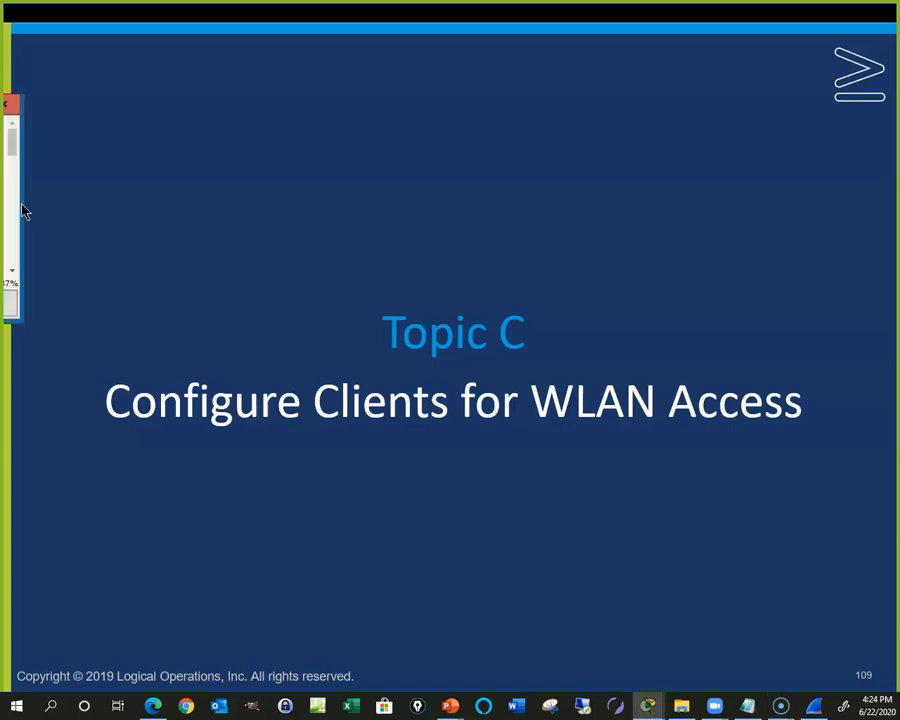
pyautogui.moveTo(283, 214); pyautogui.dragTo(372, 198)
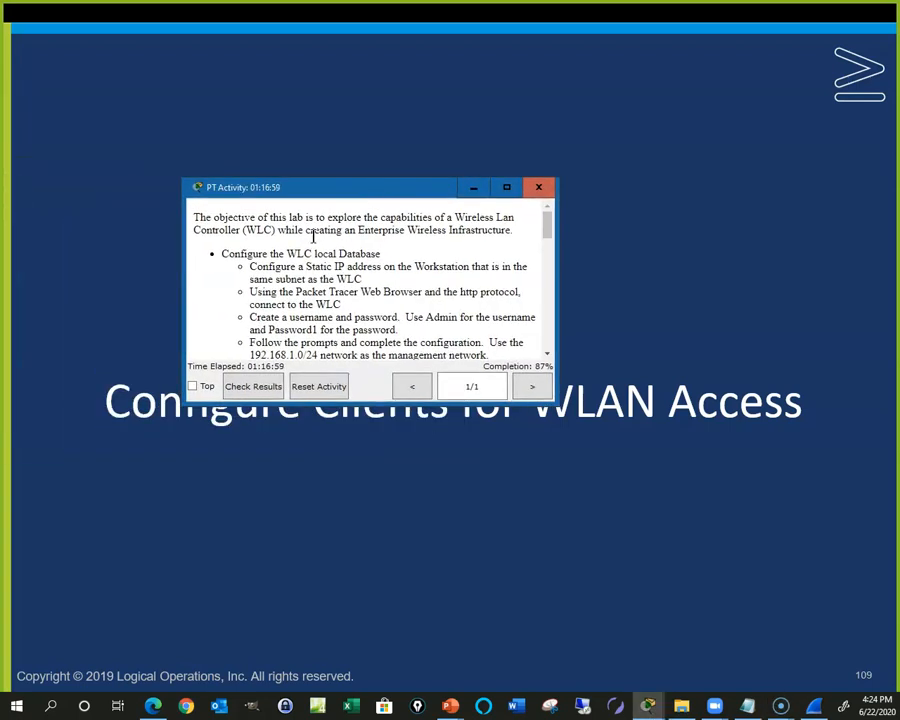
pyautogui.click(510, 199)
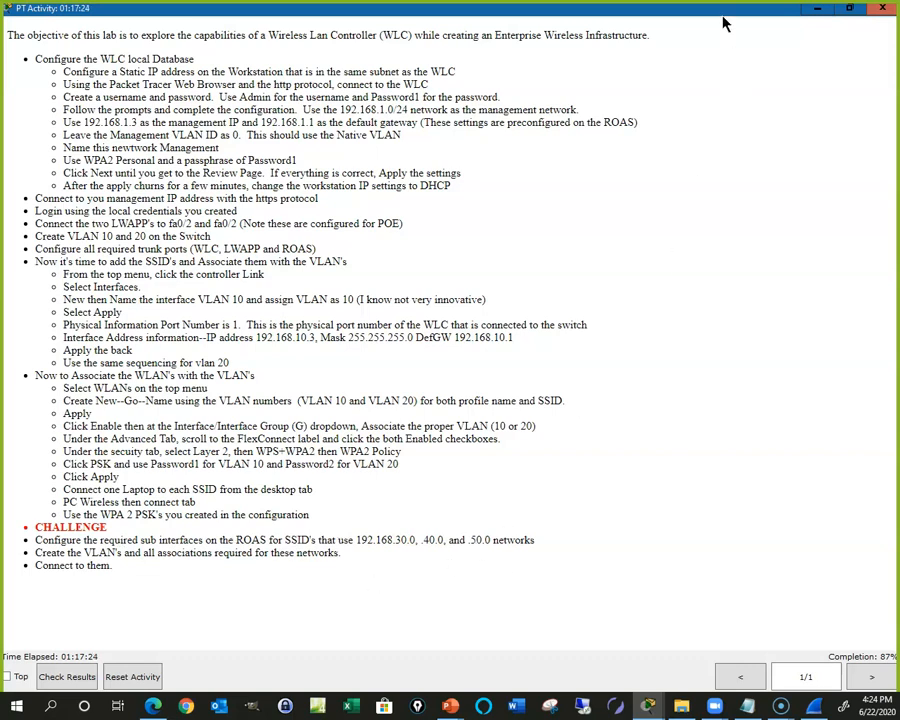
pyautogui.click(884, 9)
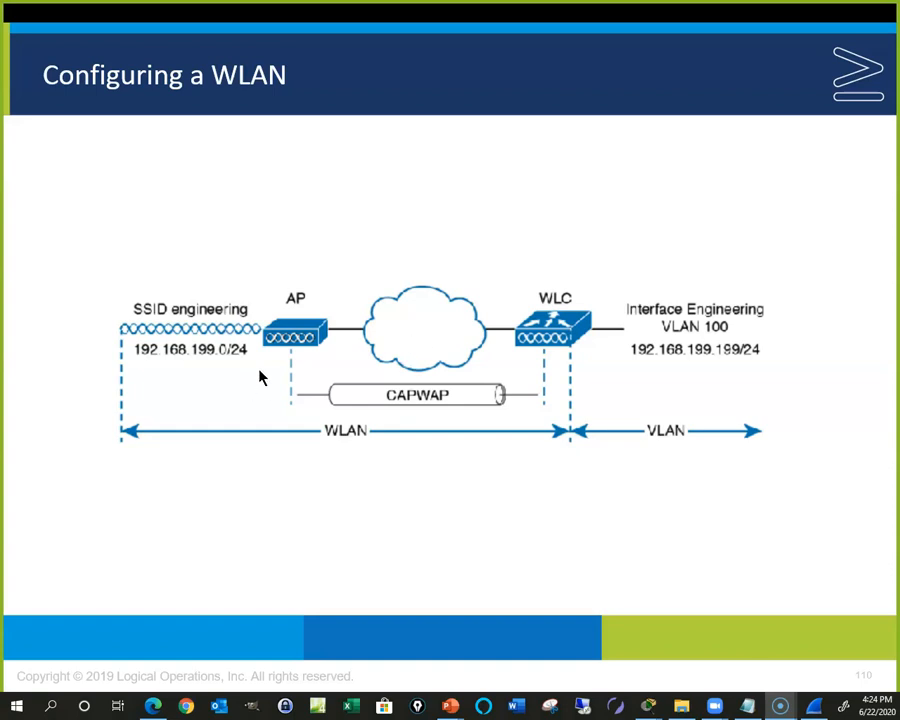
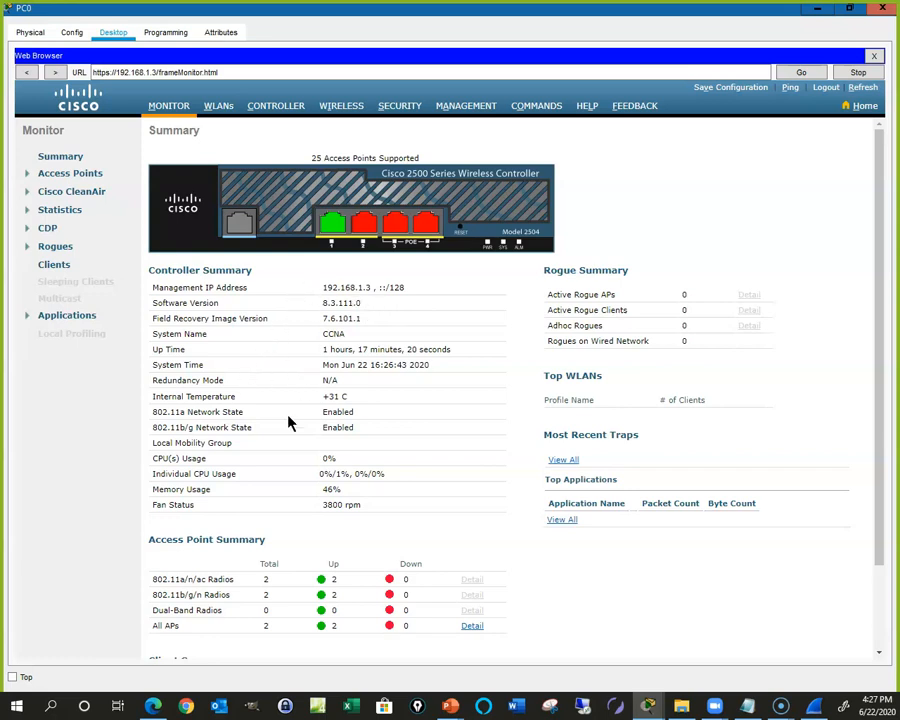
# Step: Scroll down and back up through the controller's Monitor Summary page
pyautogui.scroll(-2, 282, 515)
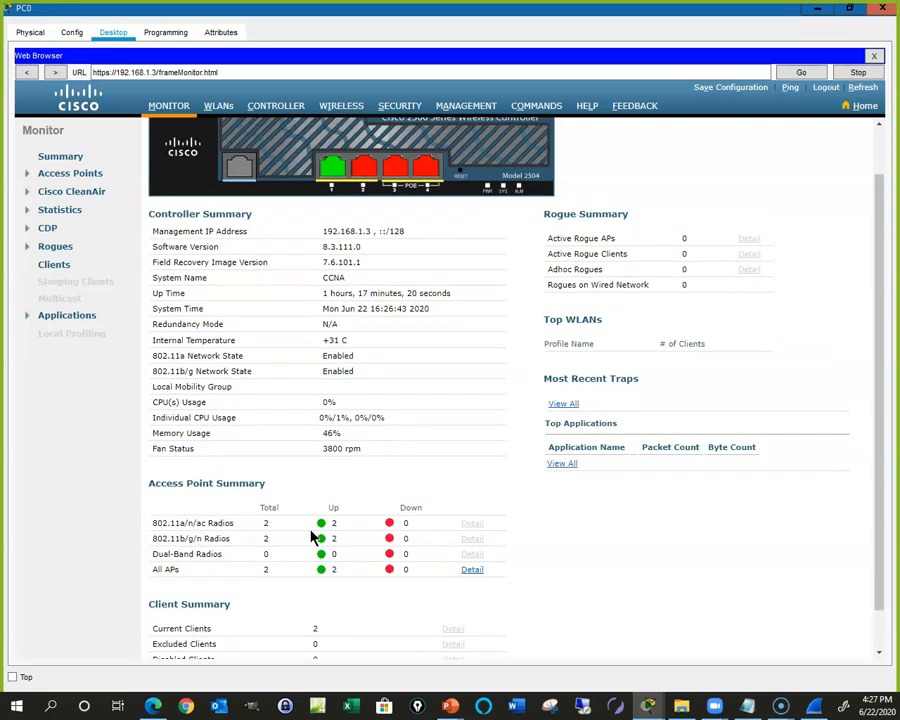
pyautogui.scroll(-2, 201, 537)
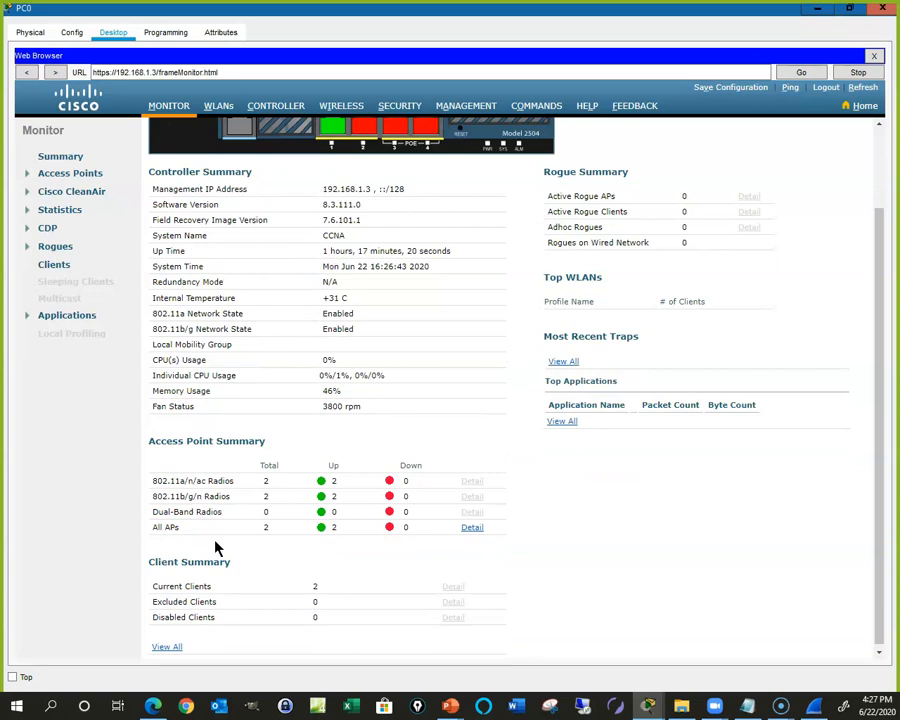
pyautogui.scroll(2, 216, 541)
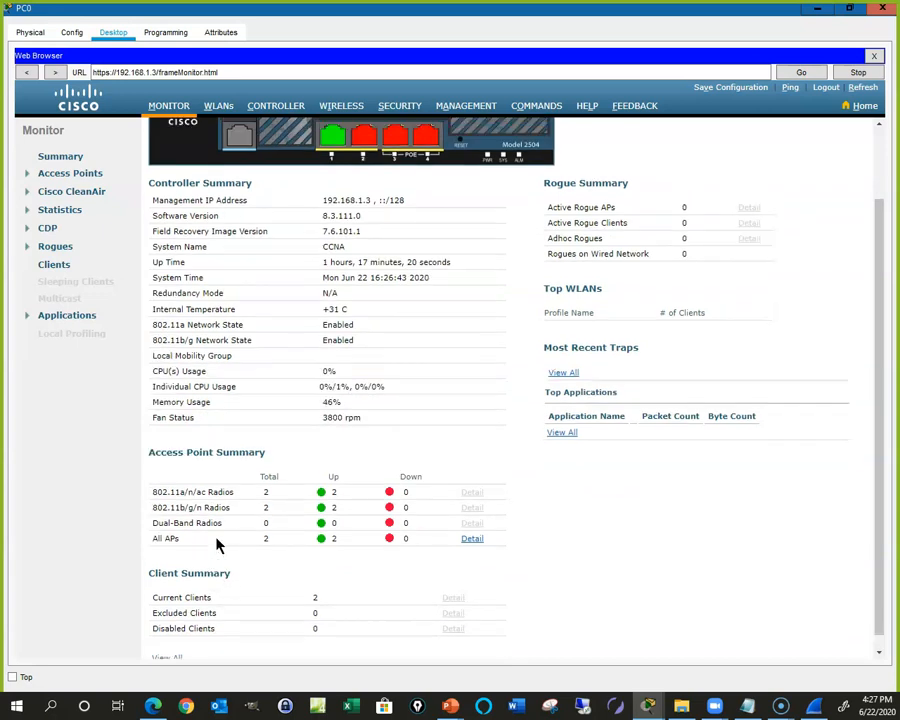
pyautogui.scroll(2, 215, 537)
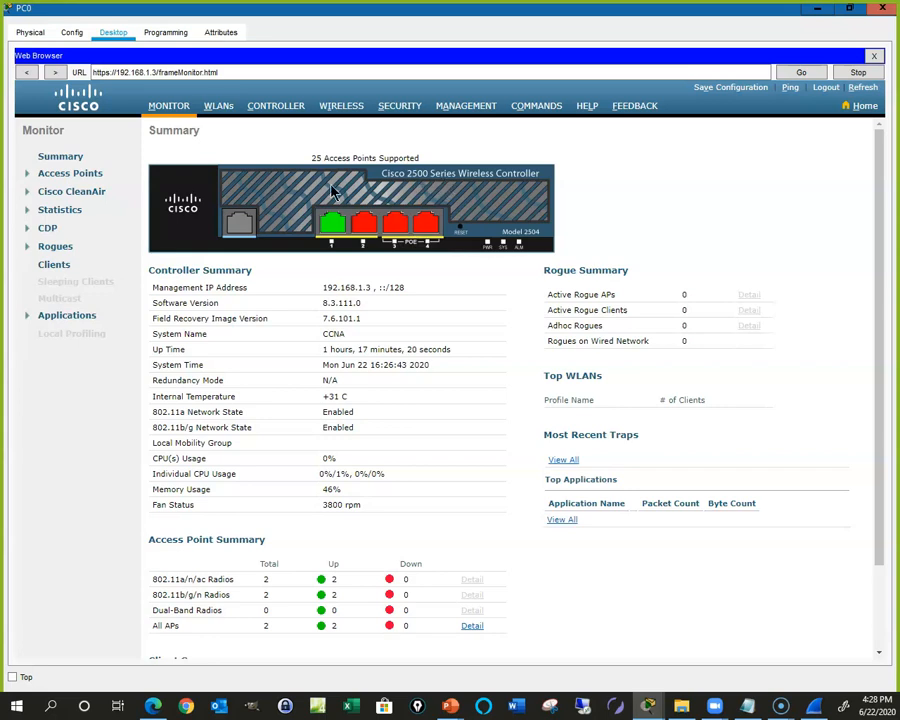
# Step: Expand and collapse Access Points and Cisco CleanAir, then show the WLANs list (Management, VLAN 10, VLAN 20)
pyautogui.click(30, 175)
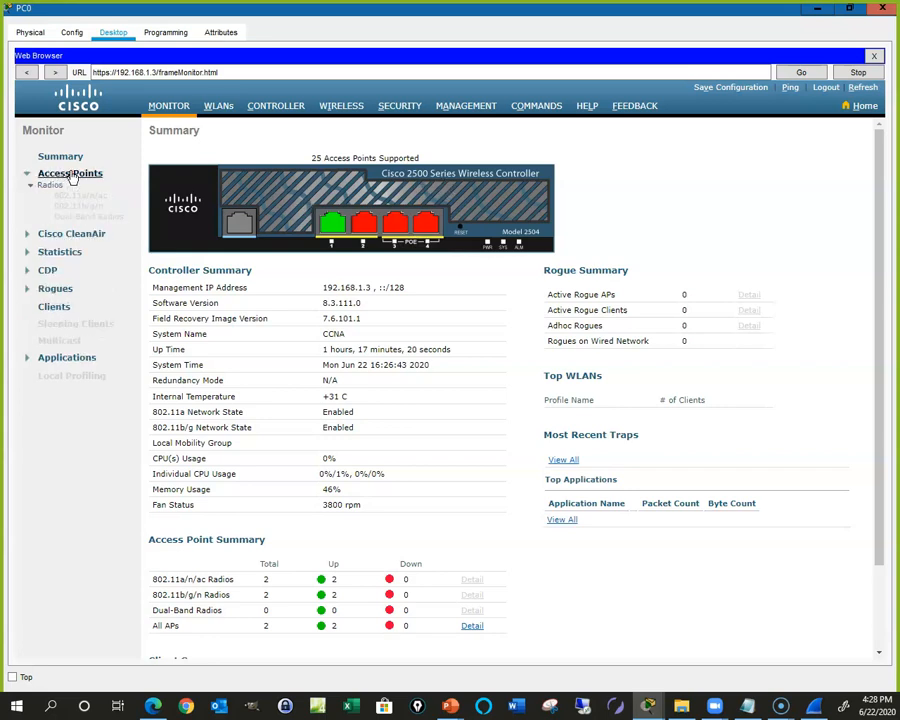
pyautogui.click(72, 176)
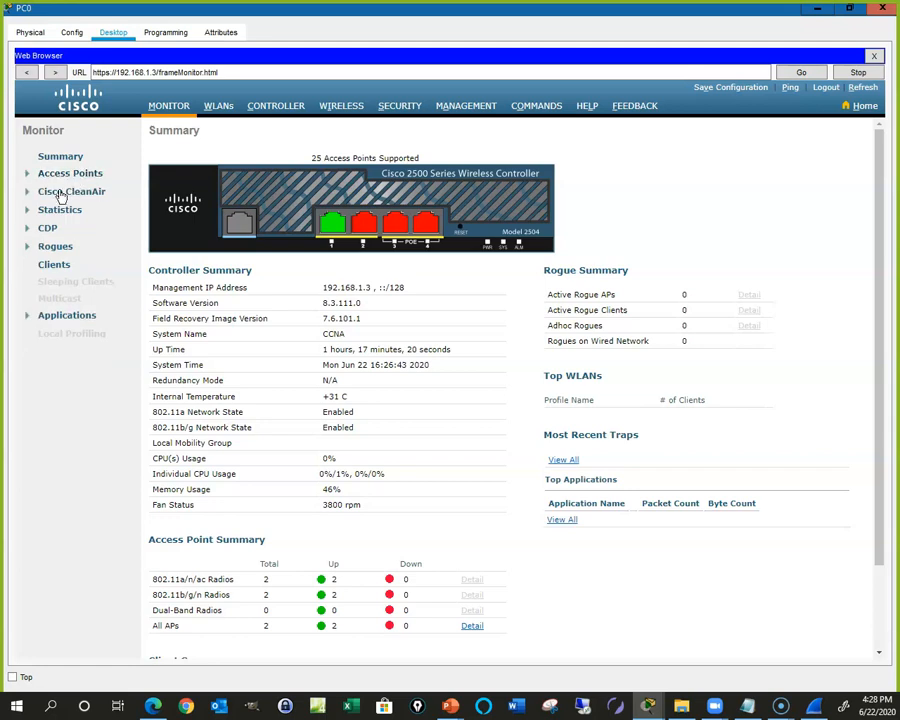
pyautogui.click(63, 193)
pyautogui.click(50, 203)
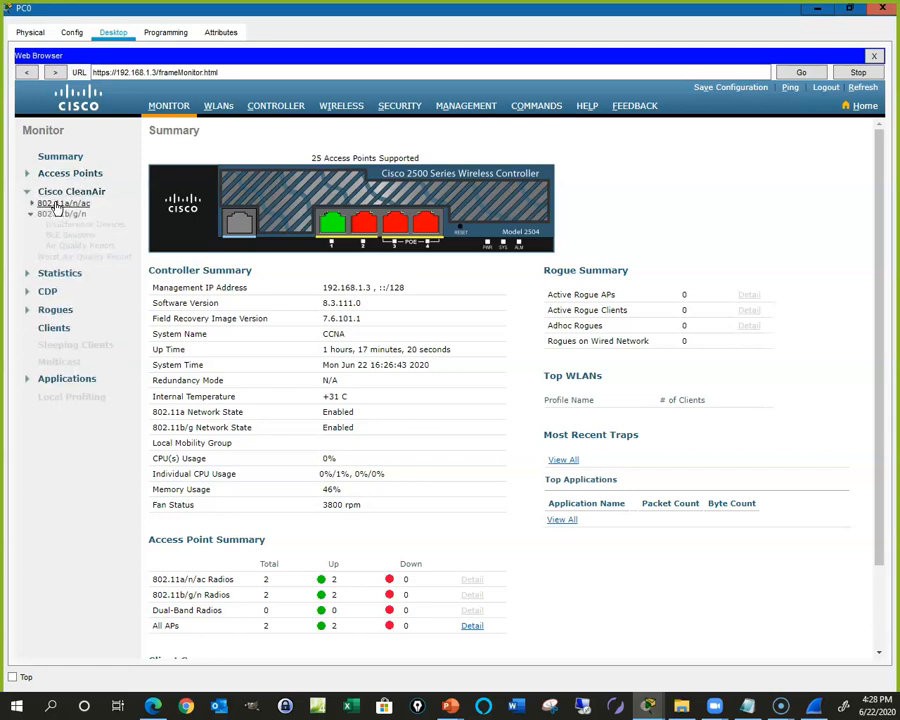
pyautogui.click(220, 112)
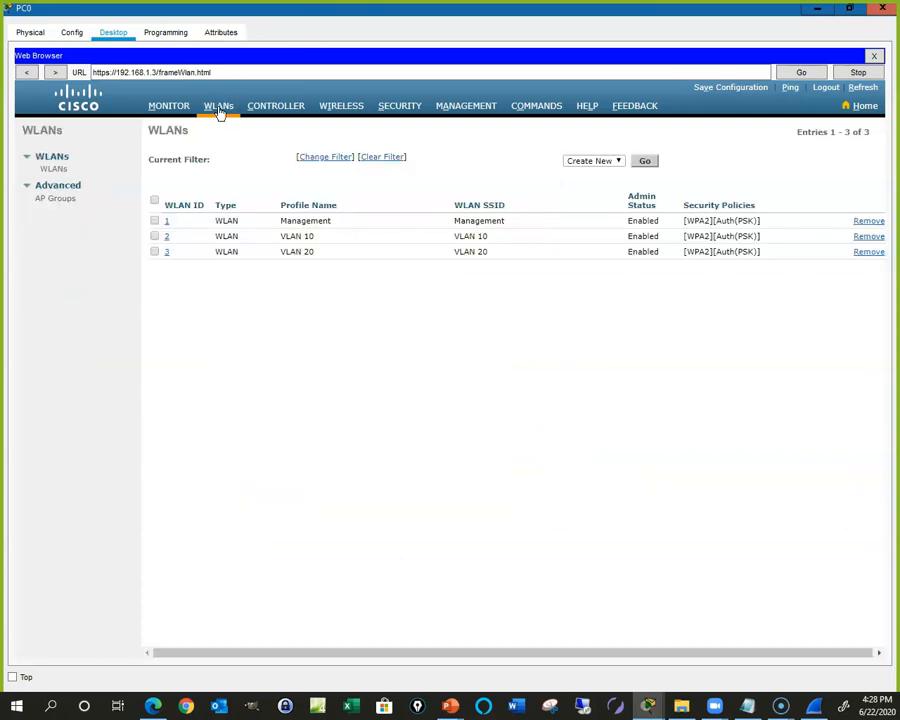
# Step: Check the AP Groups list holding only default-group, then view Controller General settings (name CCNA)
pyautogui.click(61, 199)
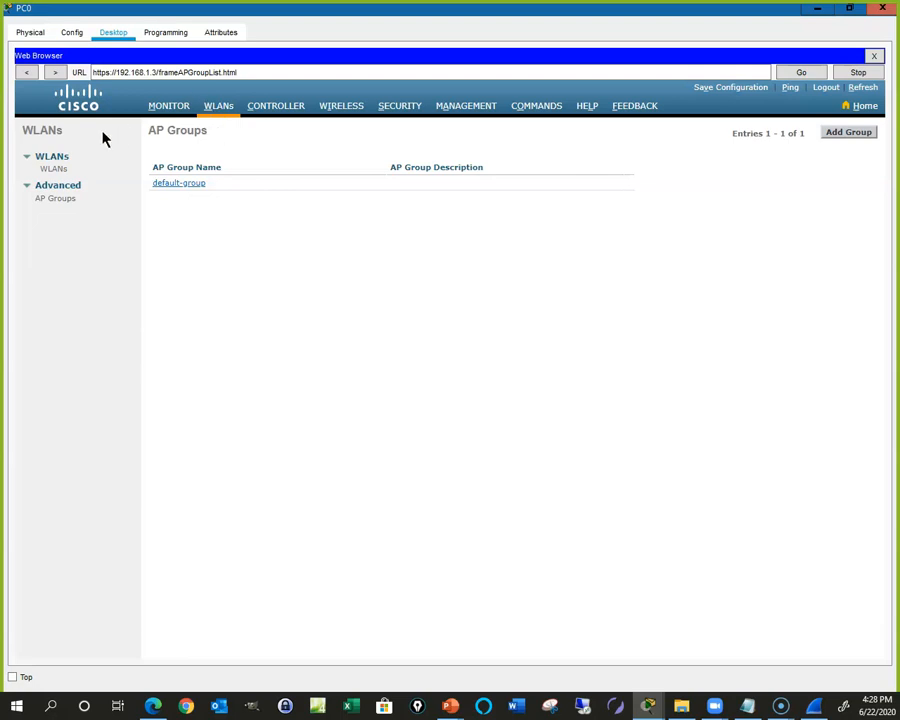
pyautogui.click(275, 110)
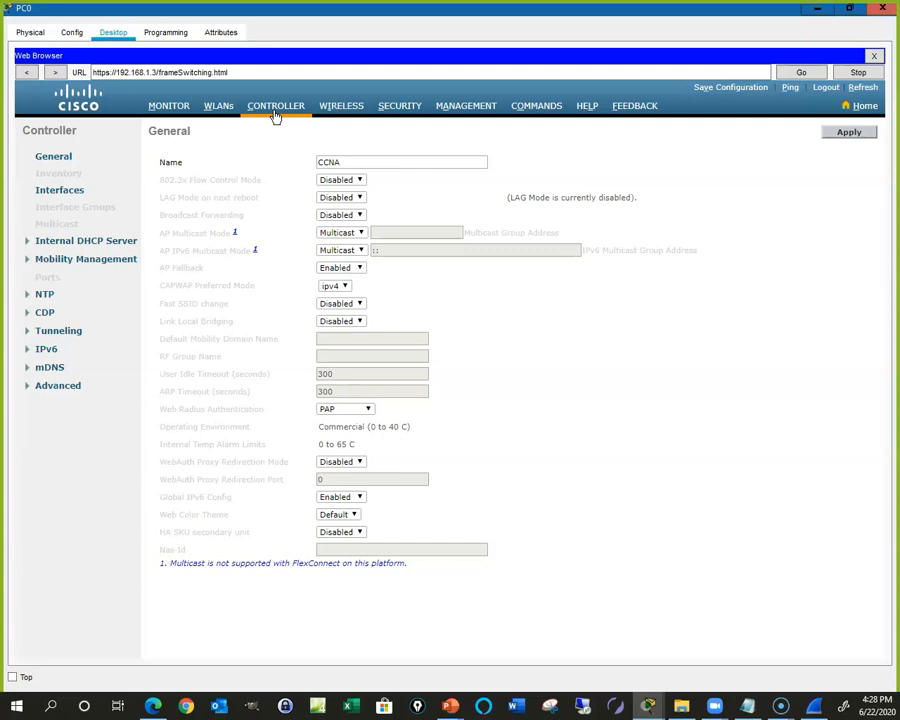
# Step: Try the unsupported Inventory page, dismiss its alert, and open the Internal DHCP Server scope list
pyautogui.click(56, 243)
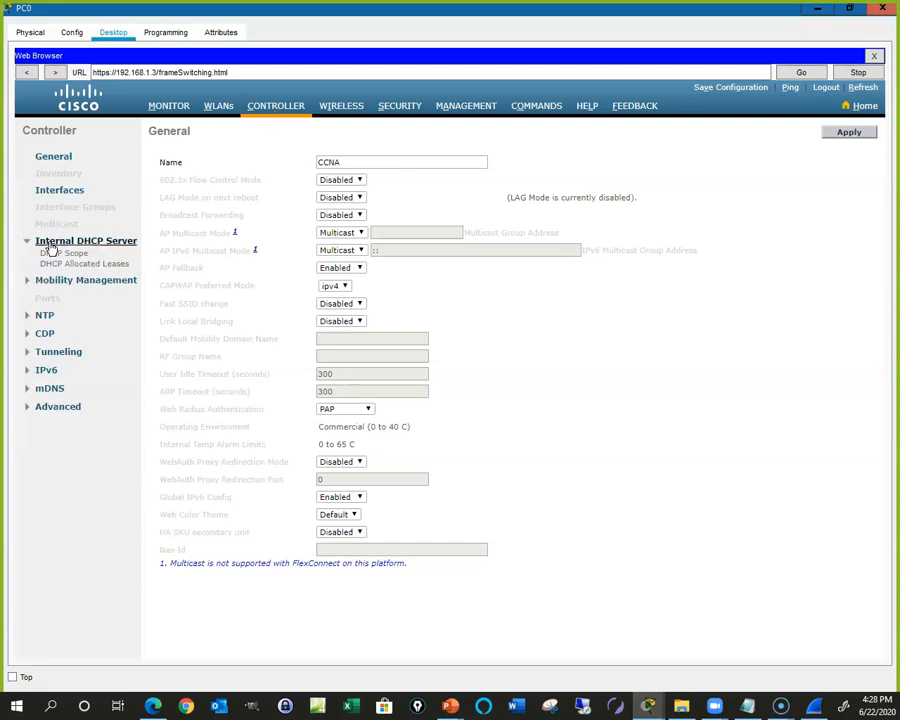
pyautogui.click(53, 243)
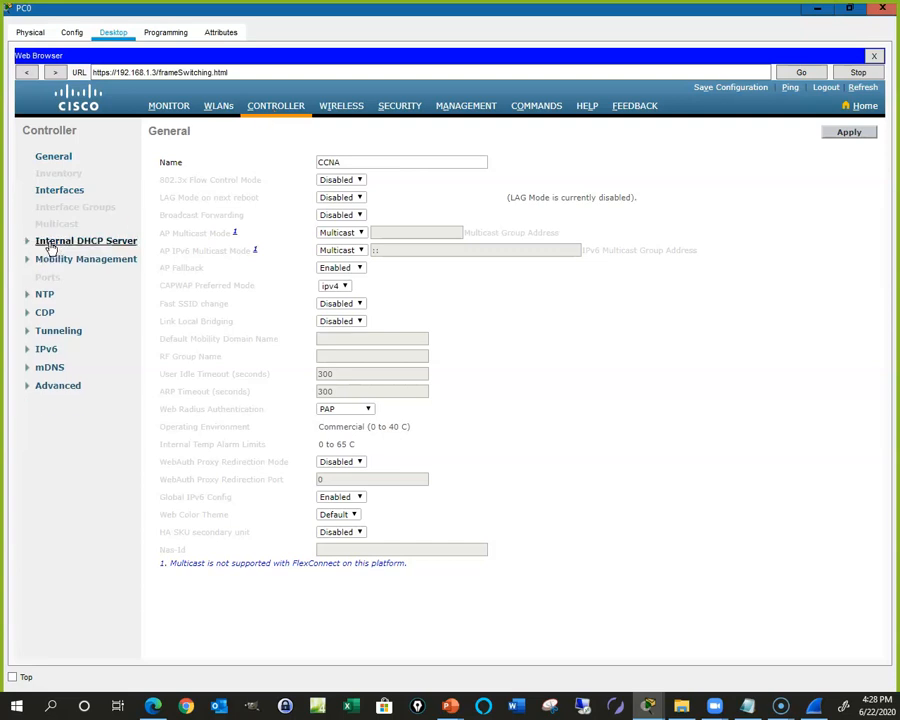
pyautogui.click(56, 176)
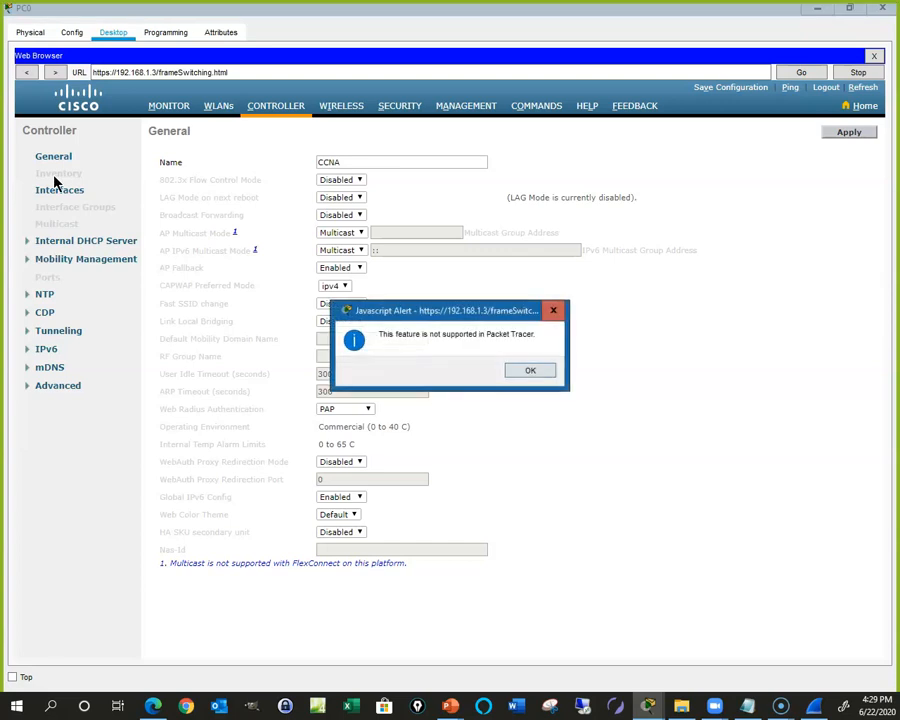
pyautogui.click(522, 371)
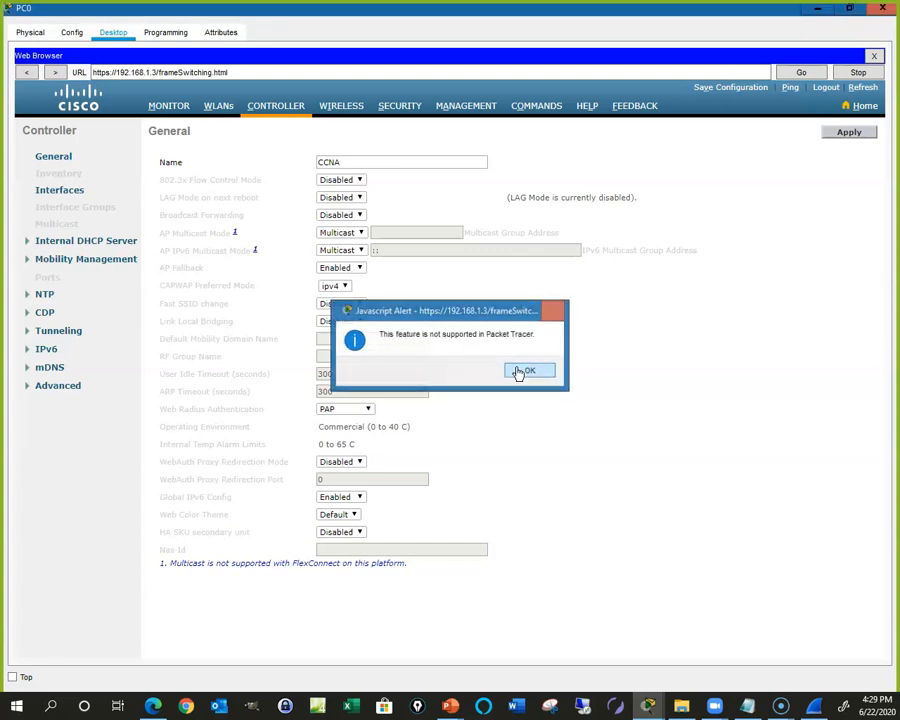
pyautogui.click(29, 242)
pyautogui.click(62, 254)
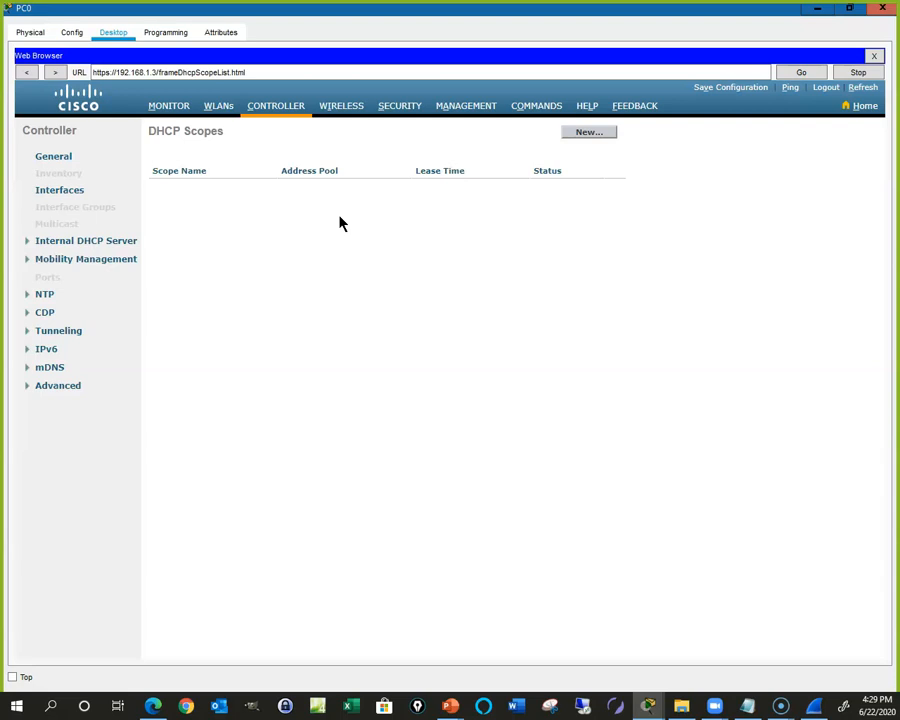
# Step: Expand NTP, CDP, Tunneling, IPv6 and mDNS, view Advanced DHCP parameters, then list both APs
pyautogui.click(43, 295)
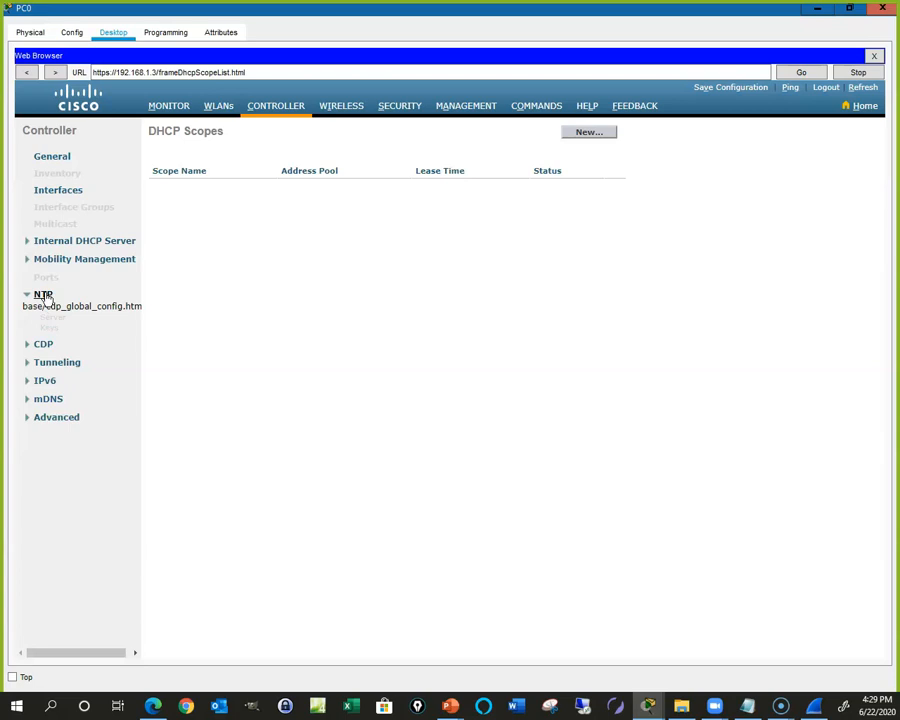
pyautogui.click(42, 344)
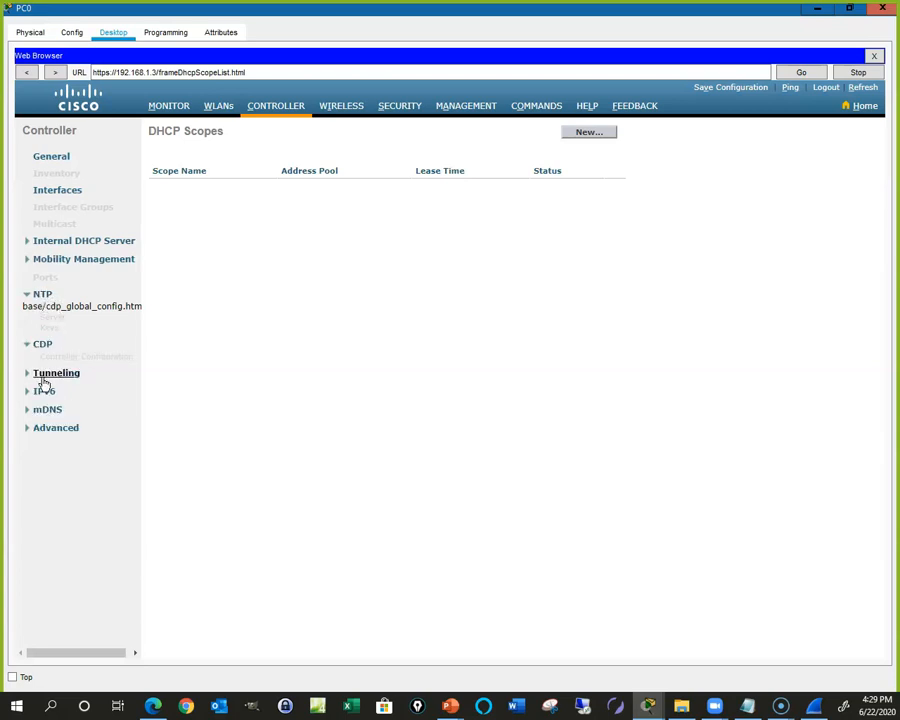
pyautogui.click(44, 378)
pyautogui.click(37, 416)
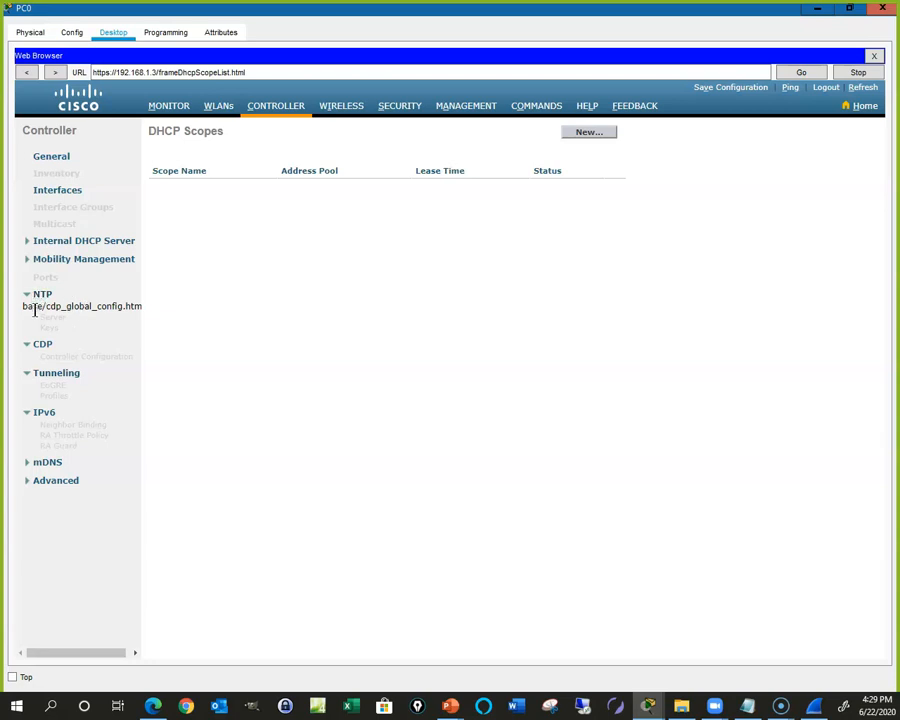
pyautogui.click(27, 462)
pyautogui.click(27, 534)
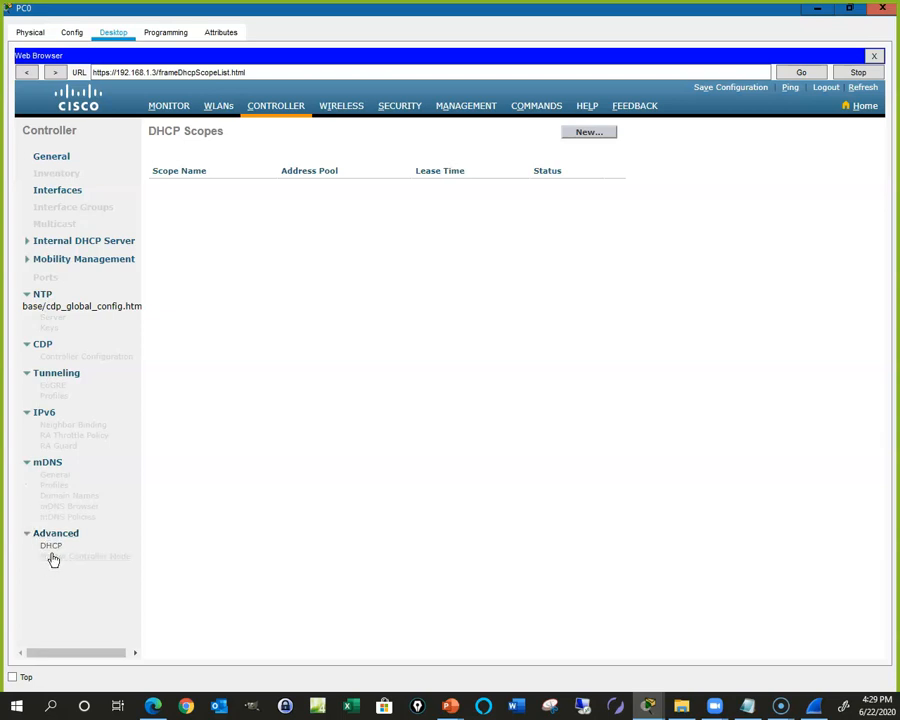
pyautogui.click(51, 547)
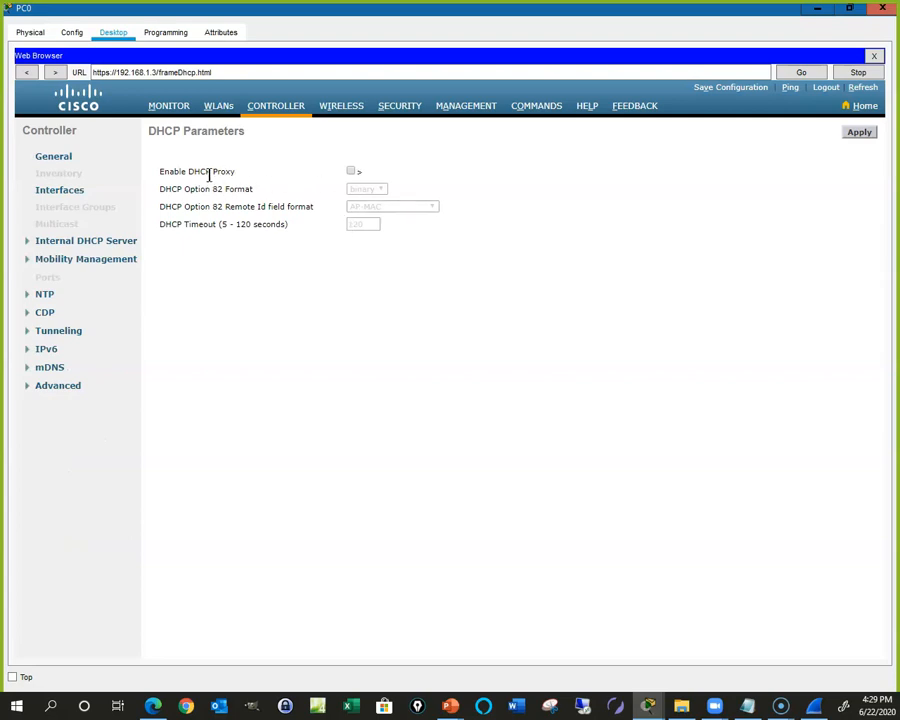
pyautogui.click(340, 116)
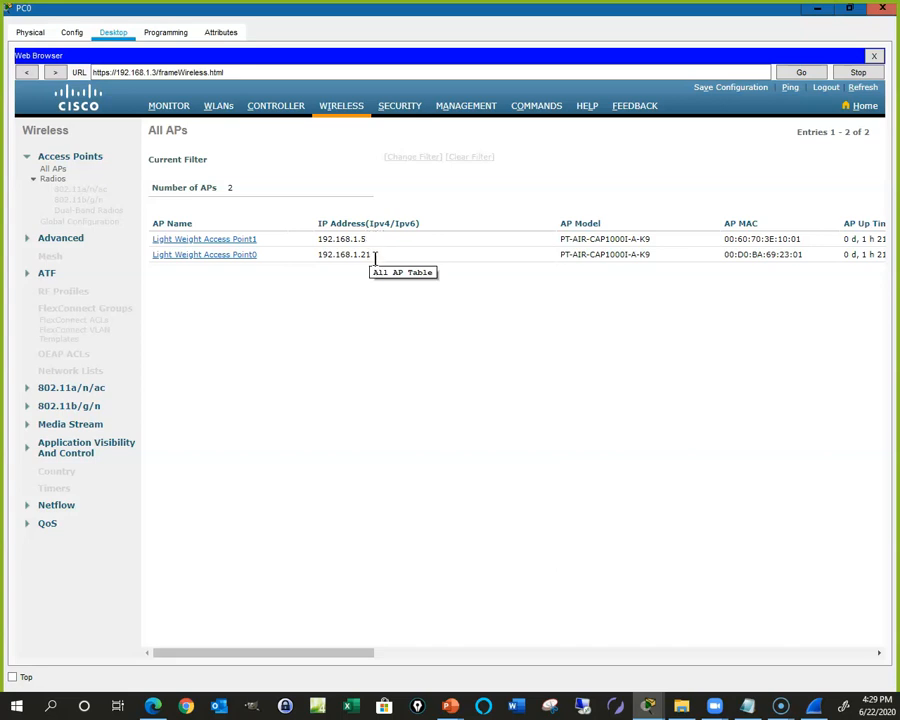
# Step: In Security, expand Local EAP, Priority Order, Certificate, Access Control Lists and Wireless Protection Policies
pyautogui.click(404, 107)
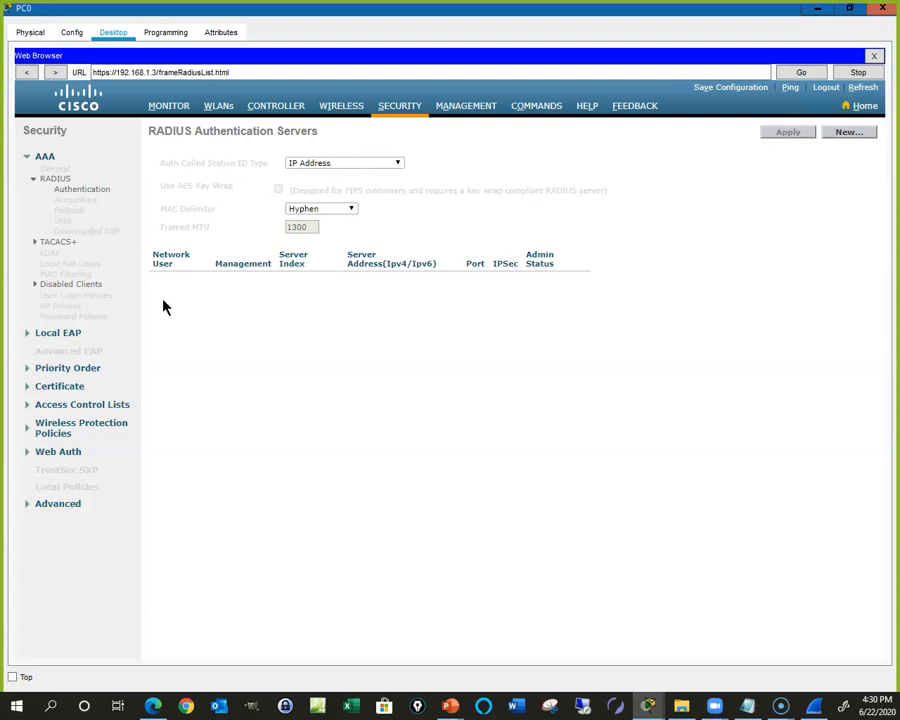
pyautogui.click(37, 334)
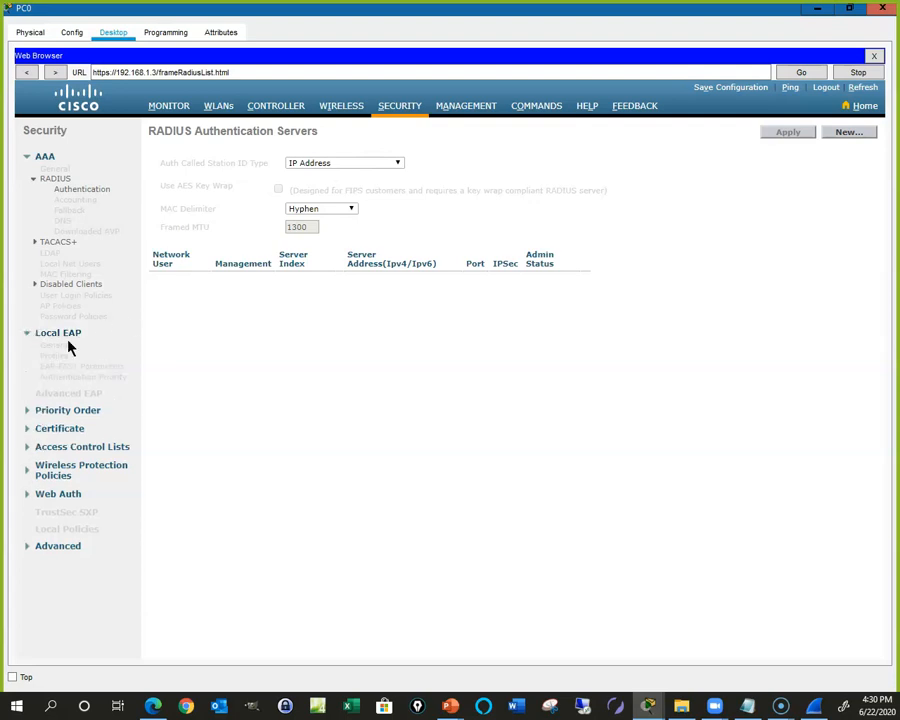
pyautogui.click(59, 414)
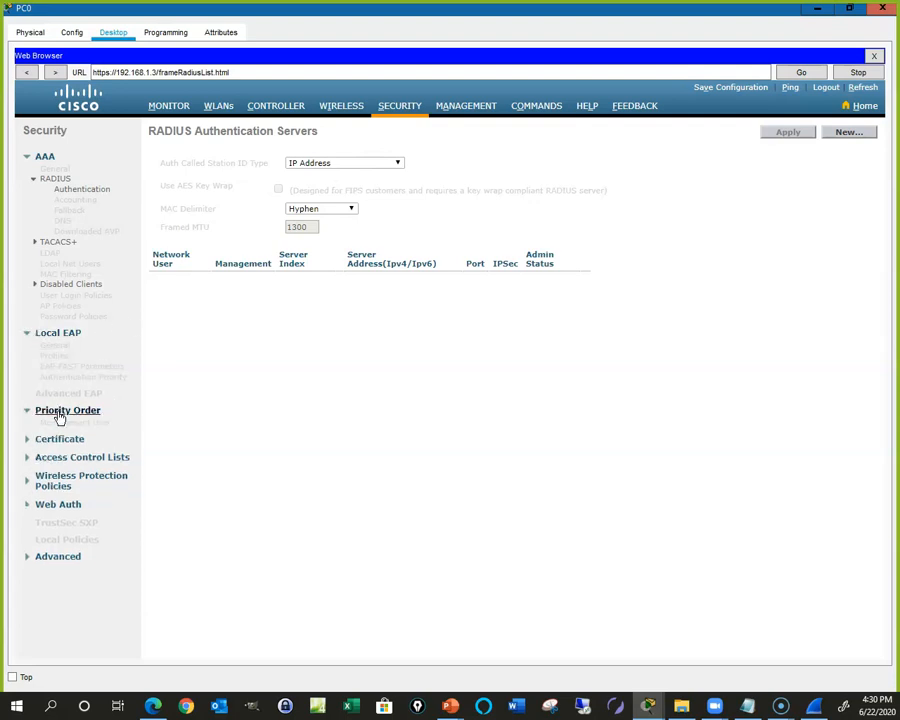
pyautogui.click(48, 442)
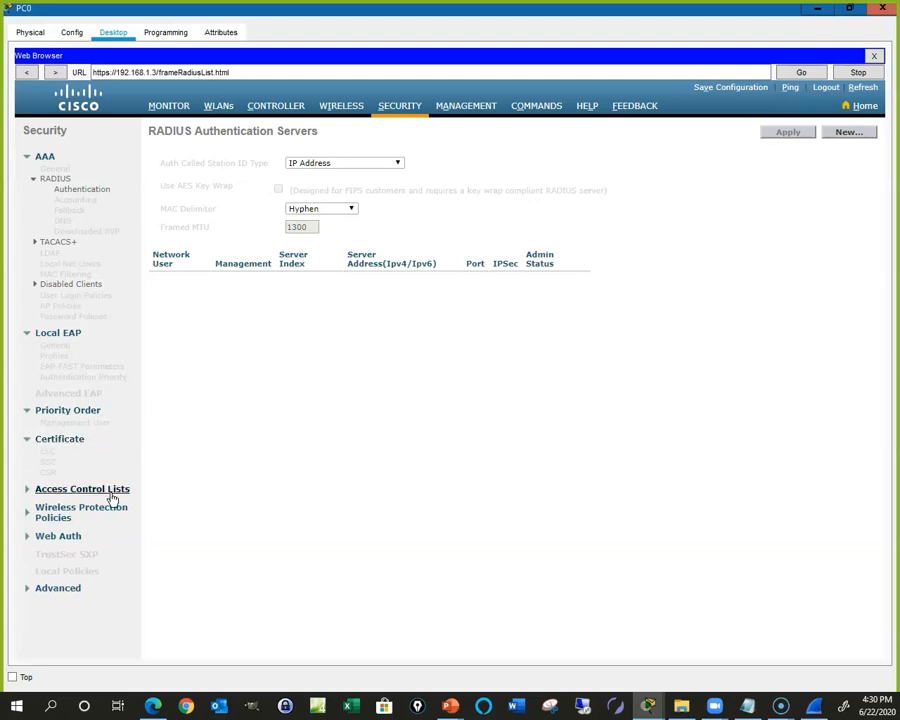
pyautogui.click(62, 492)
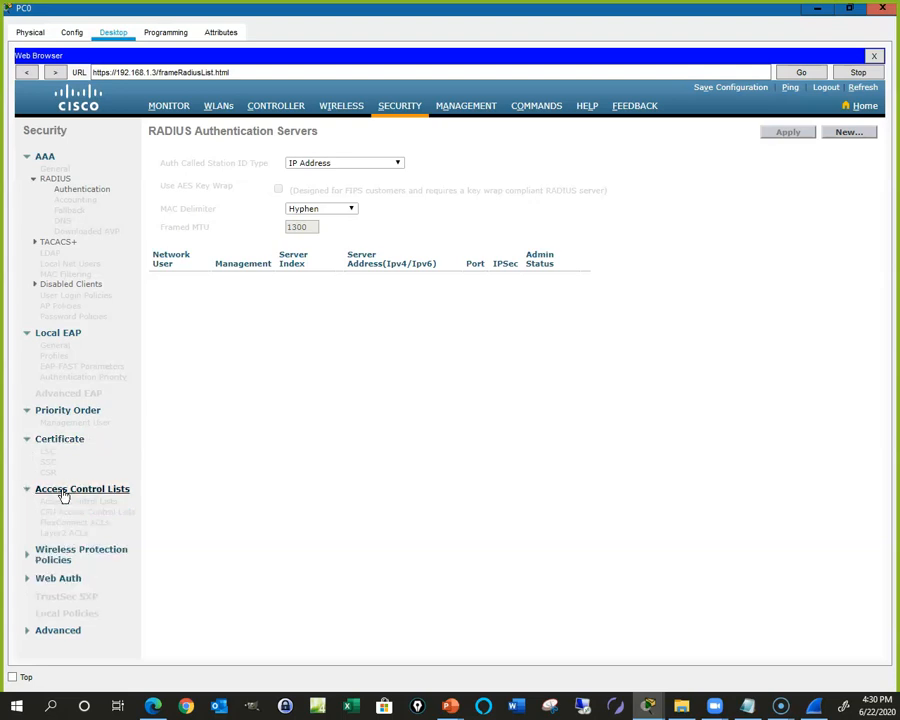
pyautogui.click(48, 556)
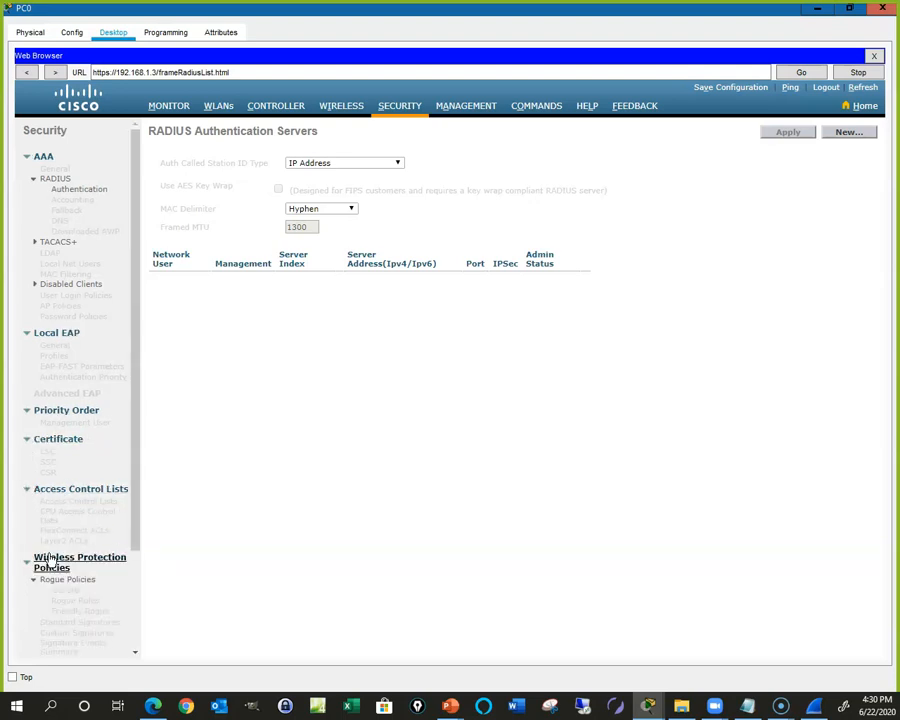
# Step: Expand Web Auth and Advanced security, then view Management's Local Management Users page
pyautogui.scroll(-1, 47, 568)
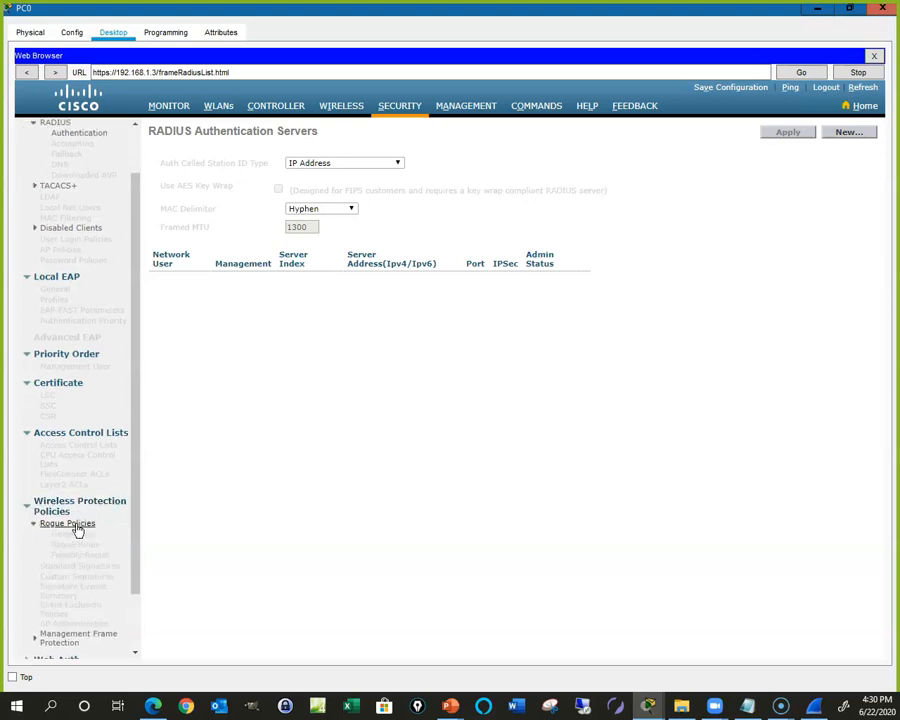
pyautogui.scroll(-2, 79, 549)
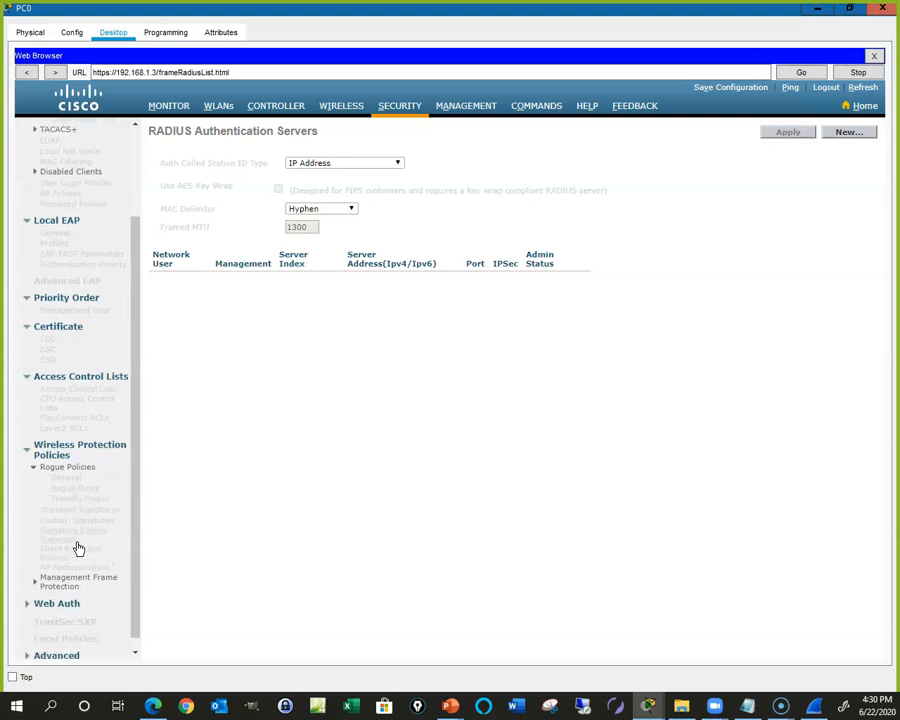
pyautogui.click(55, 593)
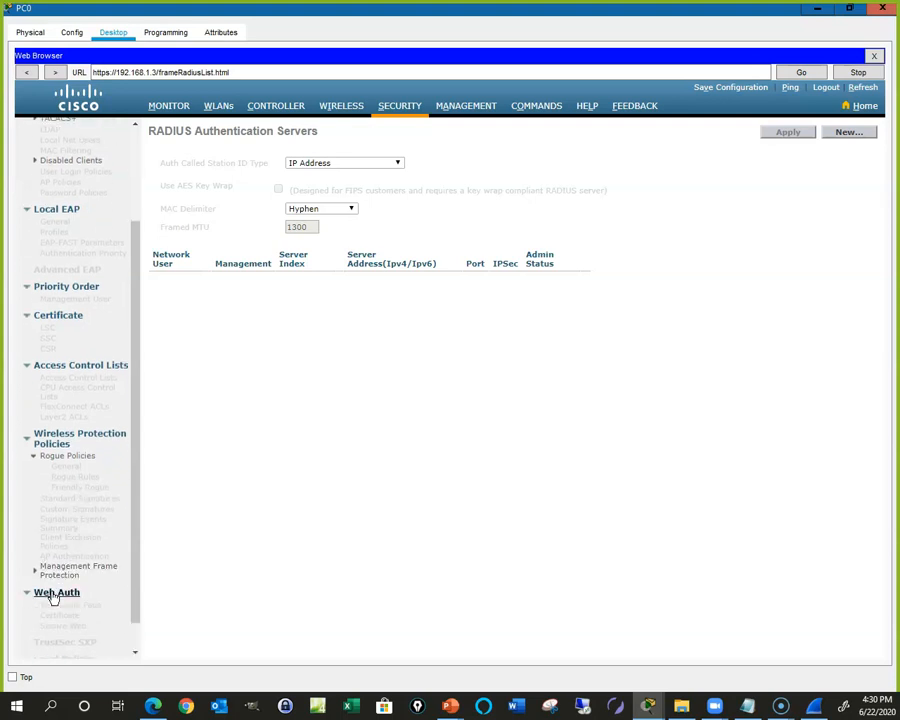
pyautogui.scroll(-1, 55, 594)
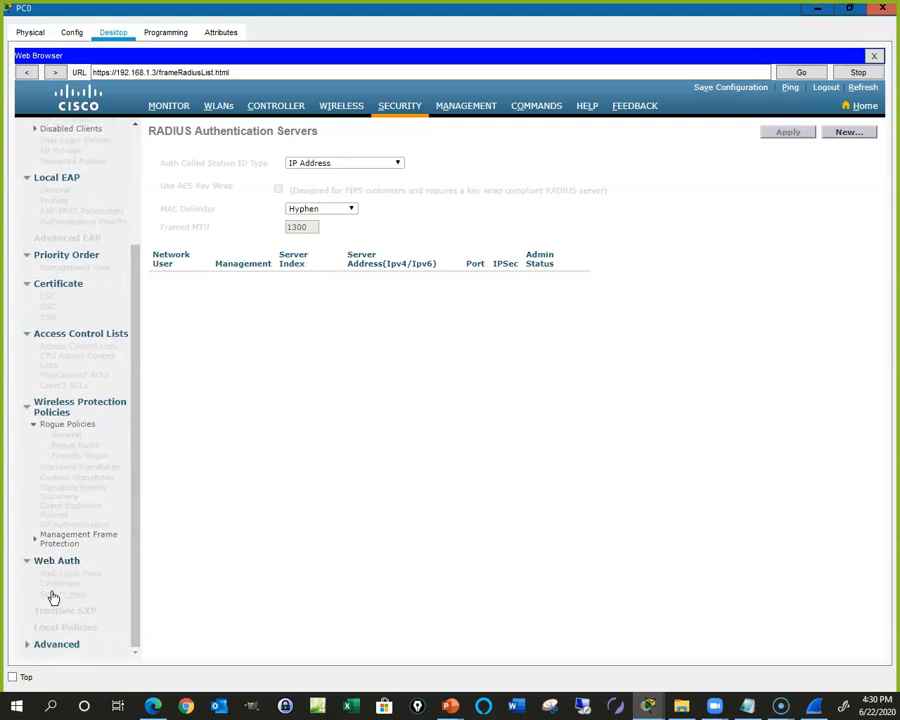
pyautogui.click(56, 646)
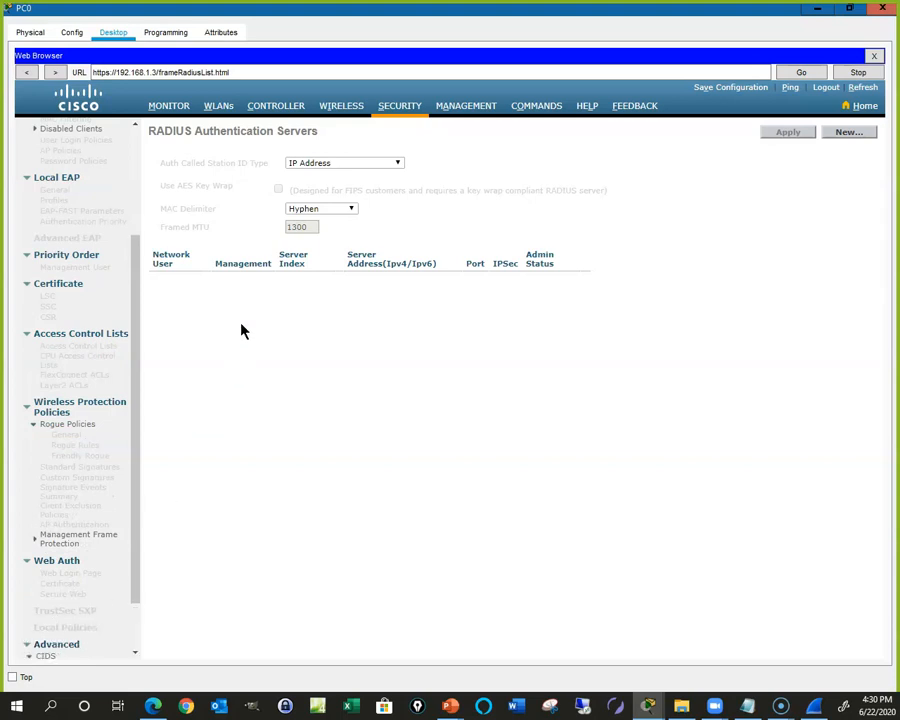
pyautogui.click(473, 111)
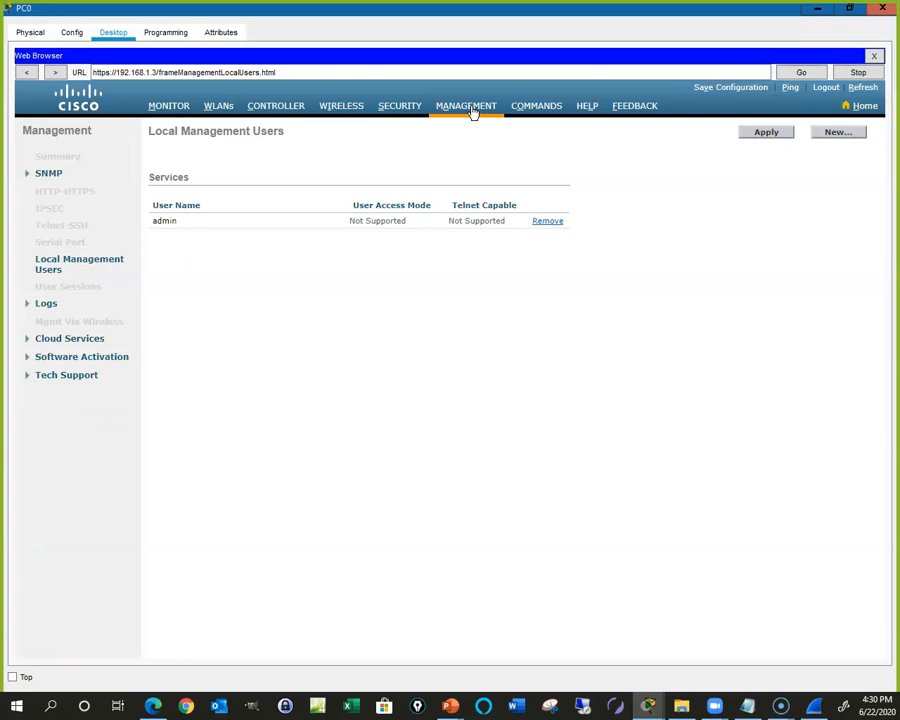
# Step: View the Commands Set Time page and glance at the PC's Programming and Attributes tabs
pyautogui.click(543, 116)
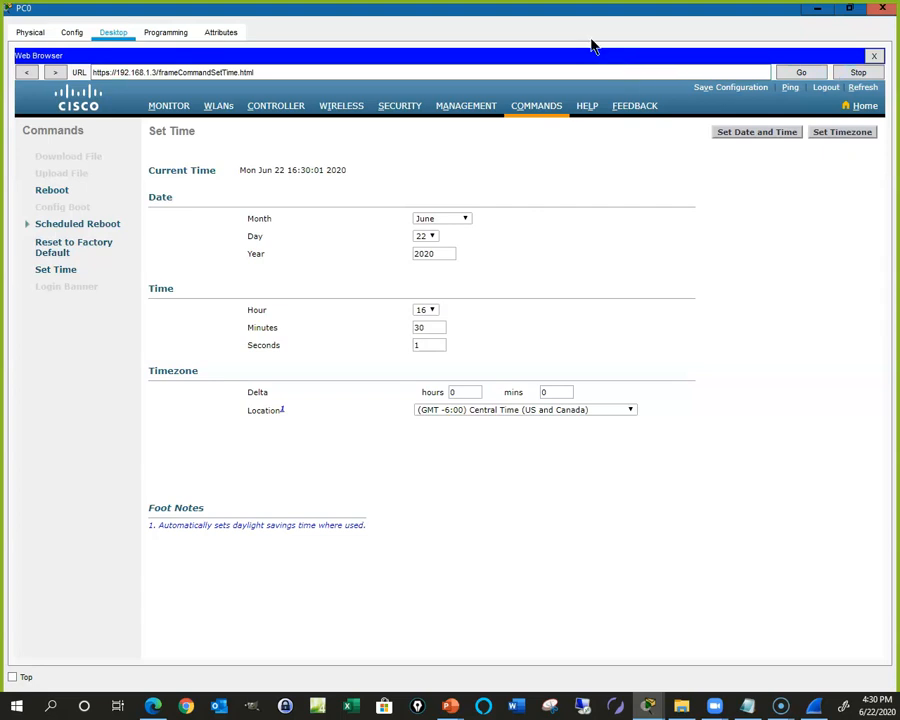
pyautogui.click(166, 33)
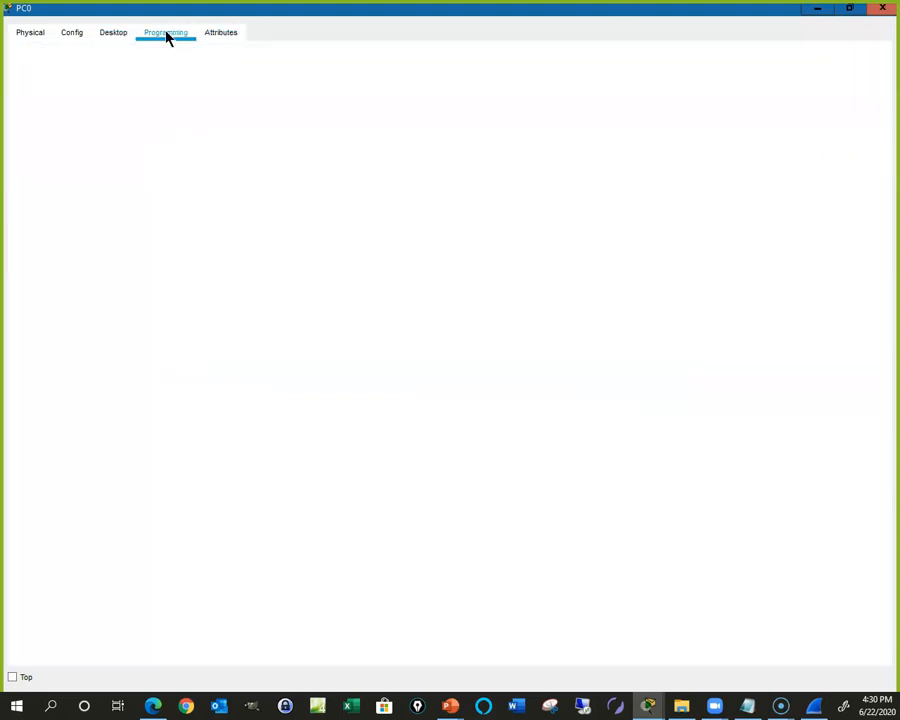
pyautogui.click(221, 34)
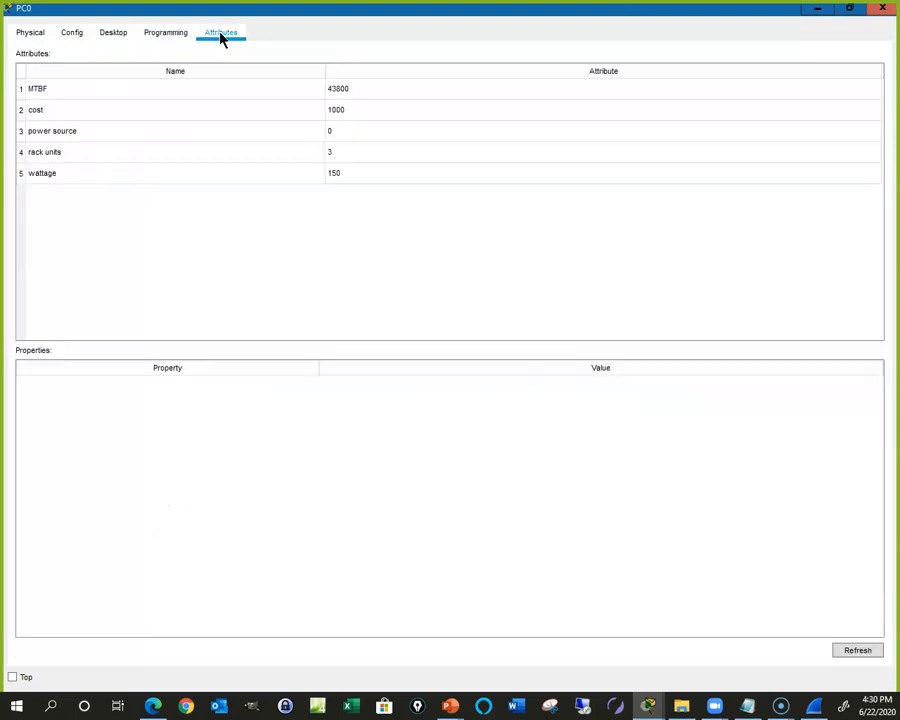
pyautogui.click(166, 33)
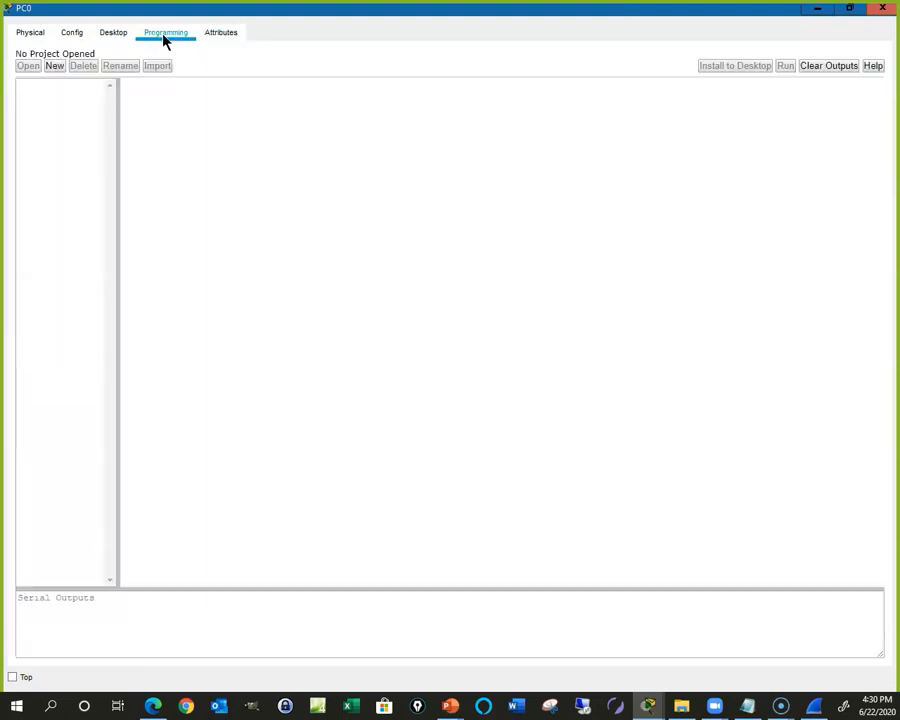
pyautogui.click(113, 32)
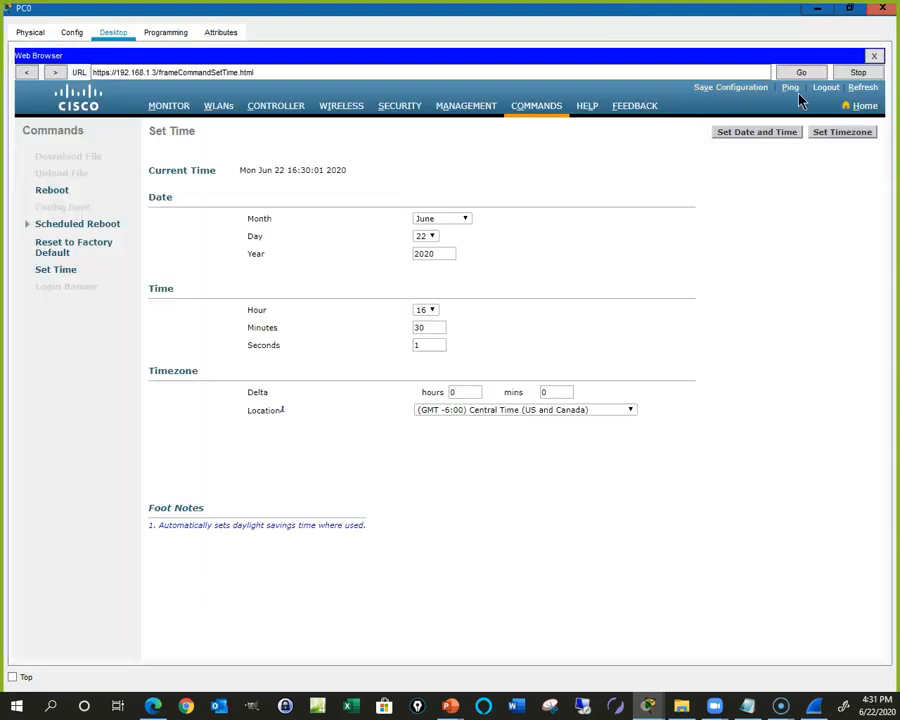
# Step: Save the controller configuration to flash and switch to the 'Steps to Configure WLAN' slide
pyautogui.click(733, 88)
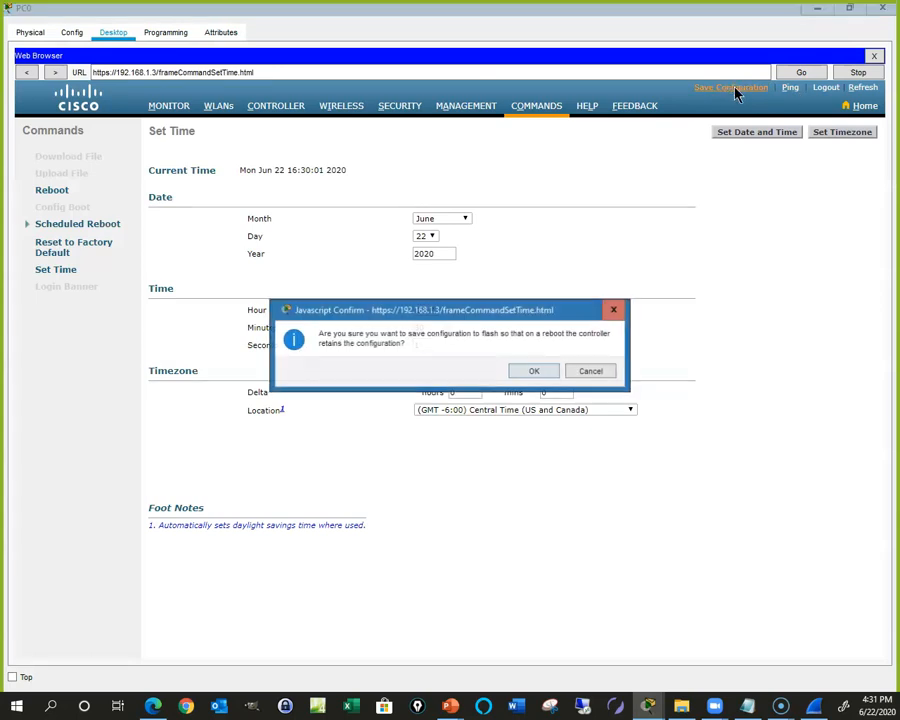
pyautogui.click(590, 372)
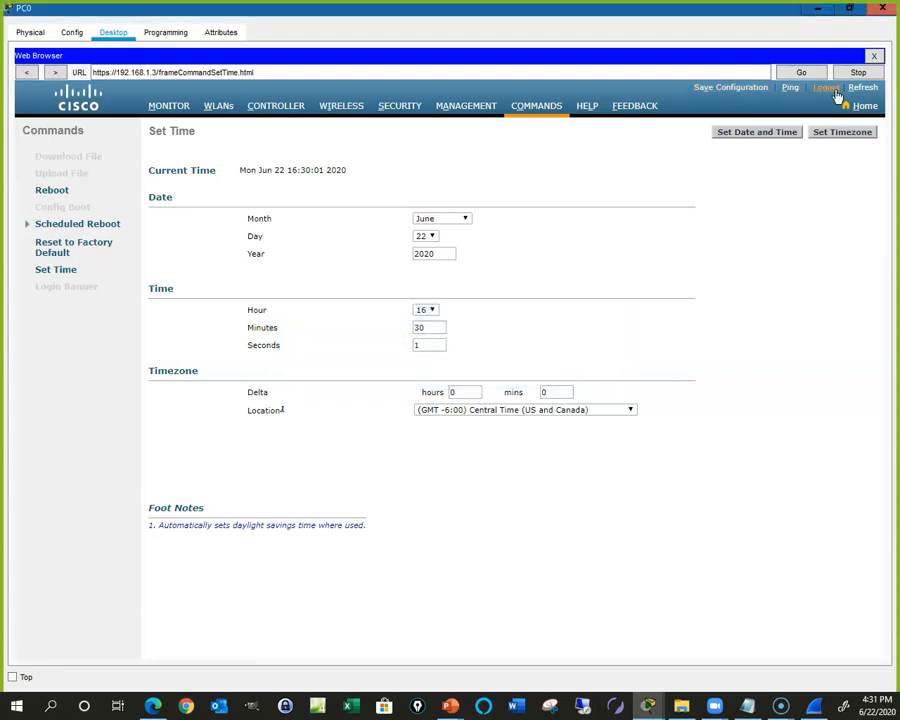
pyautogui.click(817, 8)
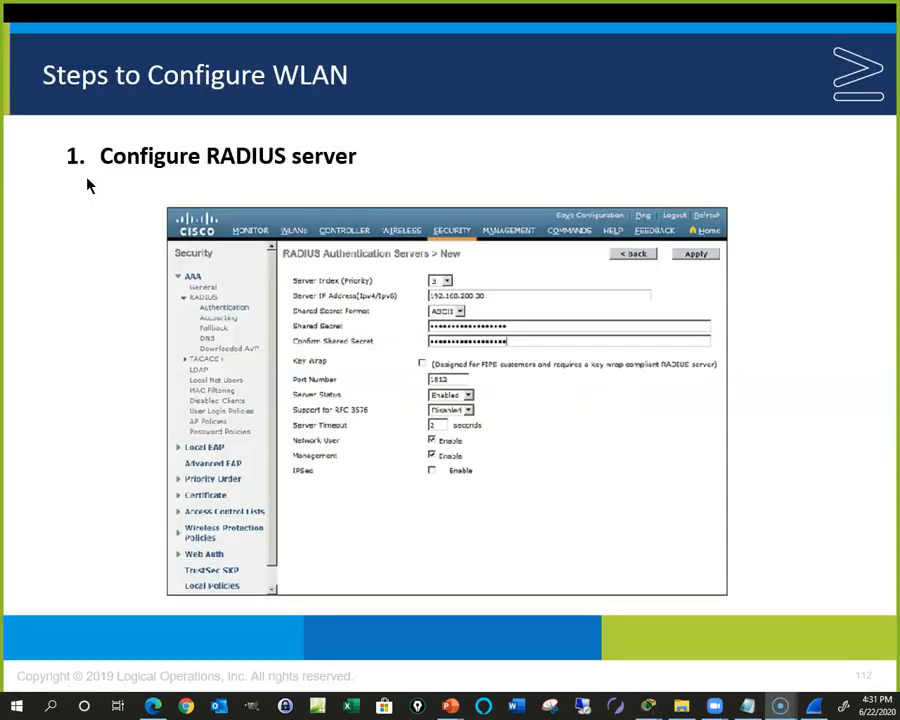